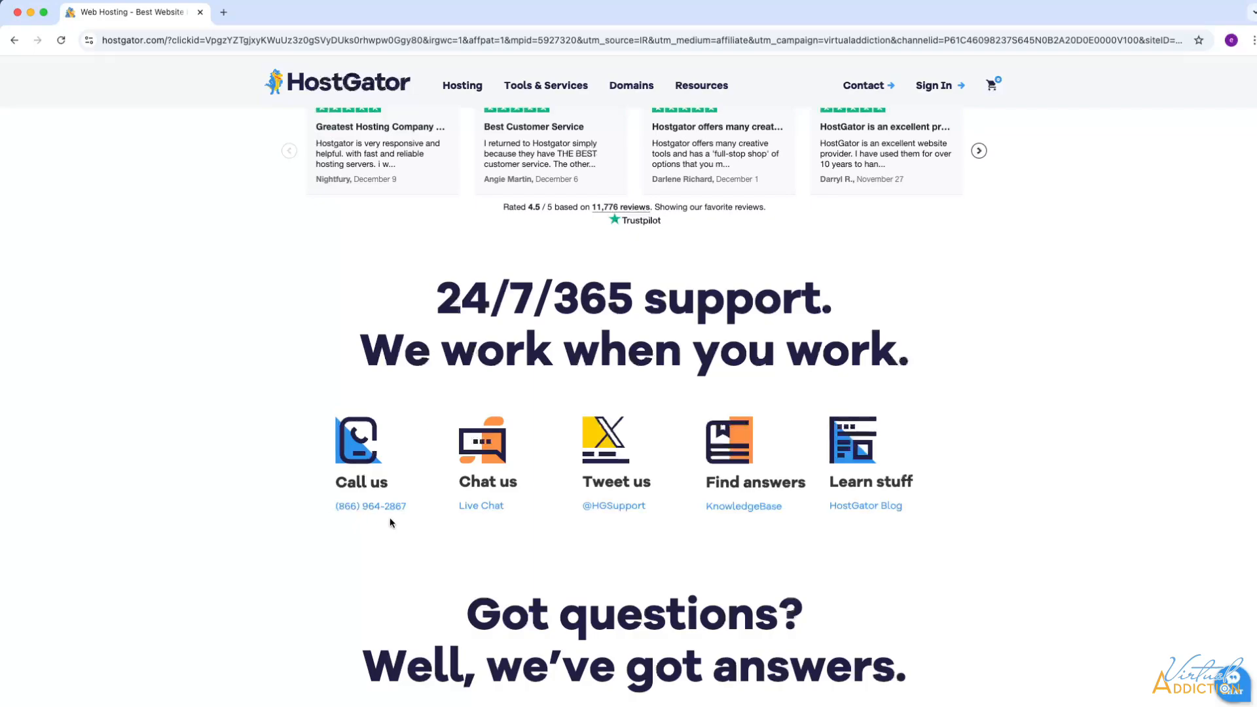
- Skim the homepage FAQ, then open Register Domains from HostGator's Domains menu
scroll(759, 534, "down", 3)
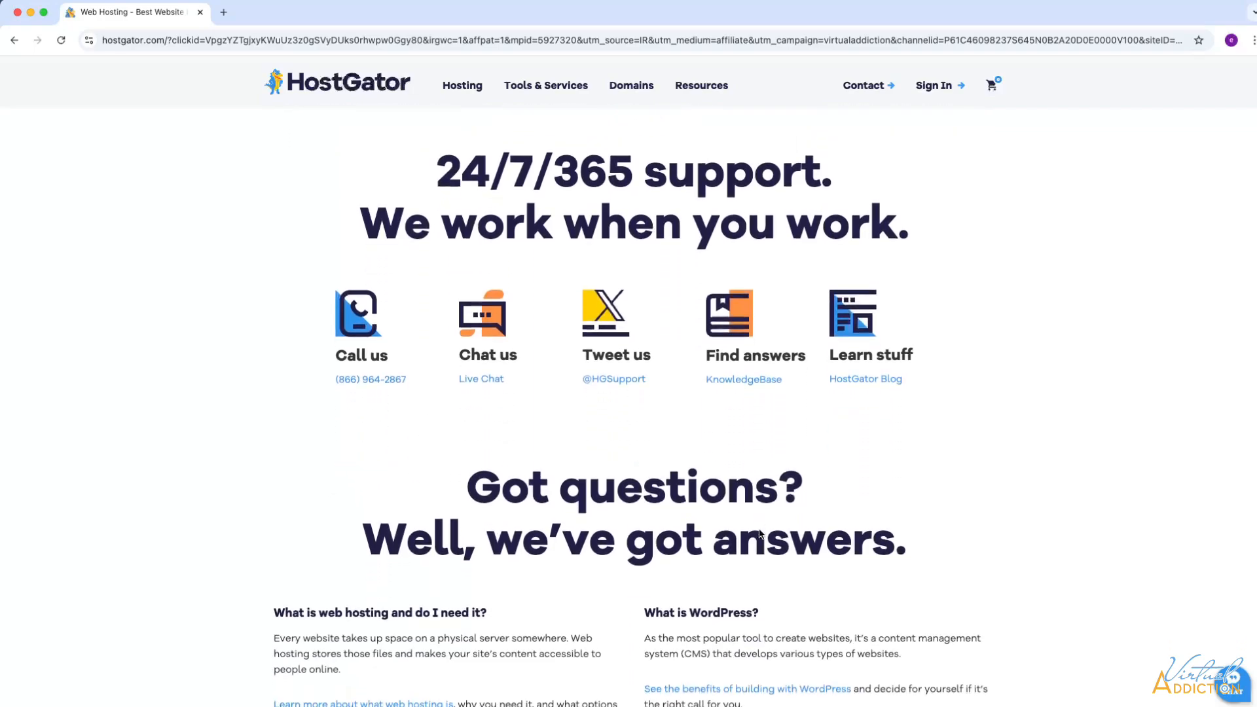
scroll(622, 465, "down", 6)
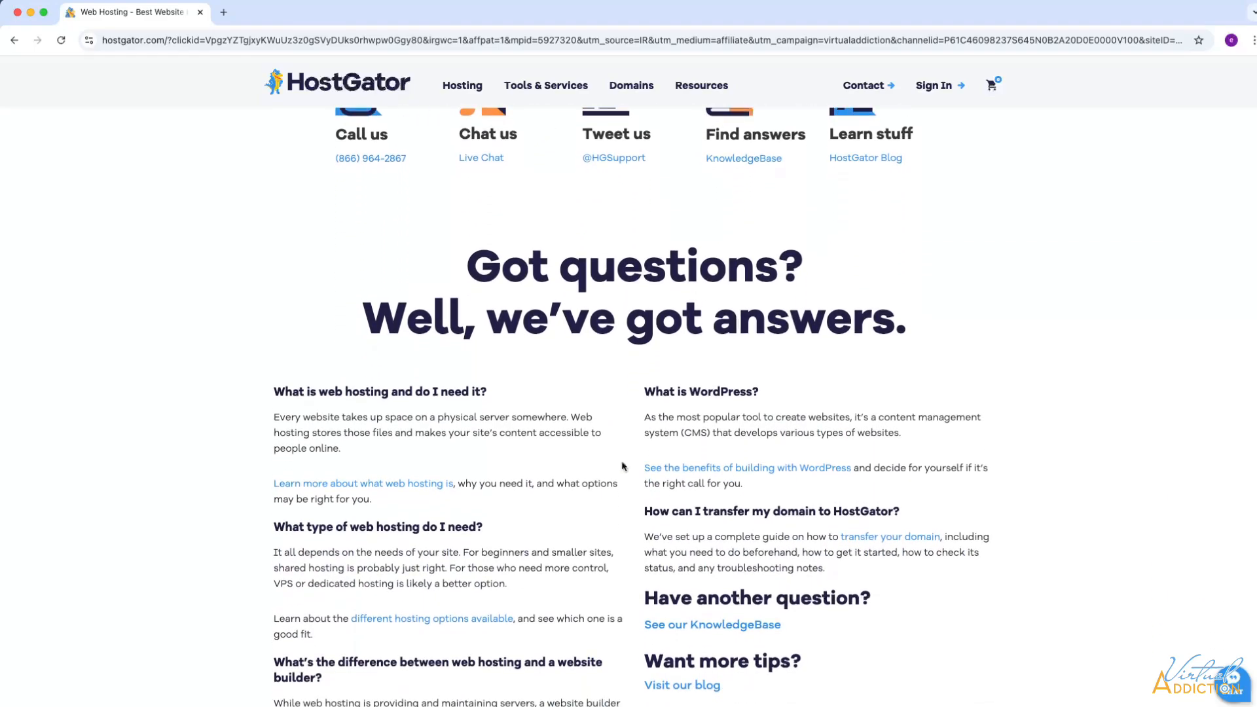
scroll(622, 466, "up", 20)
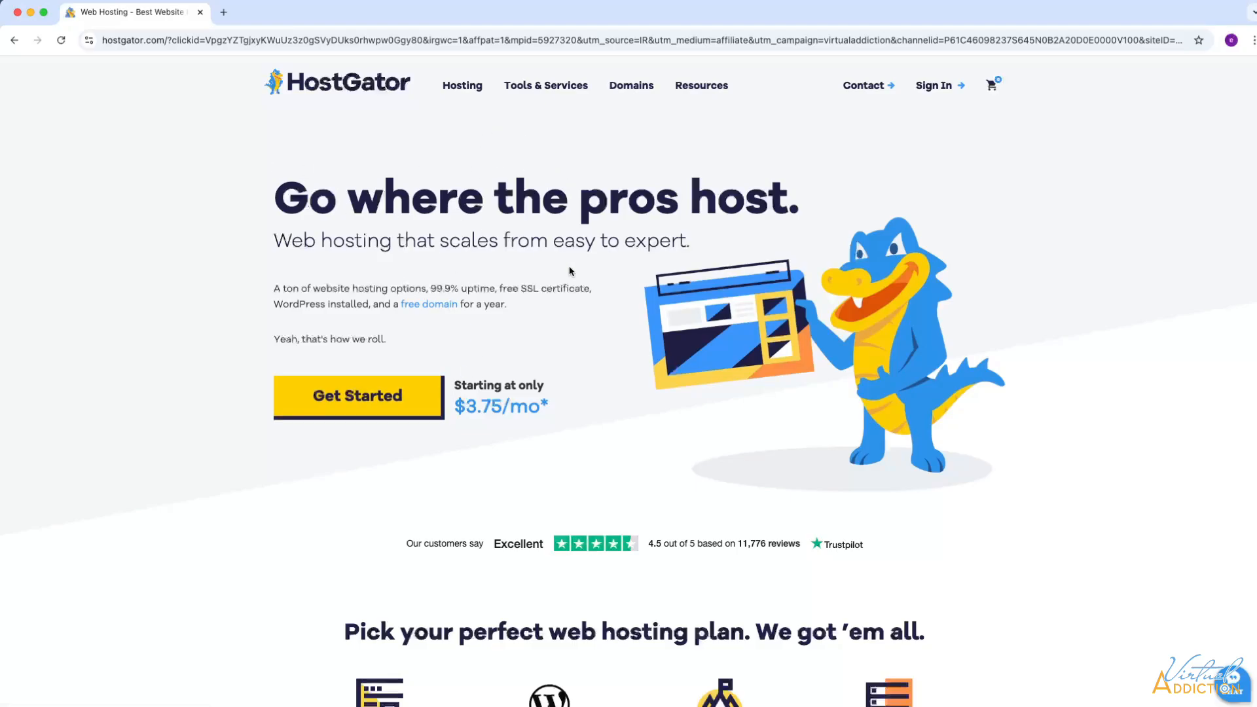
mouse_move(632, 87)
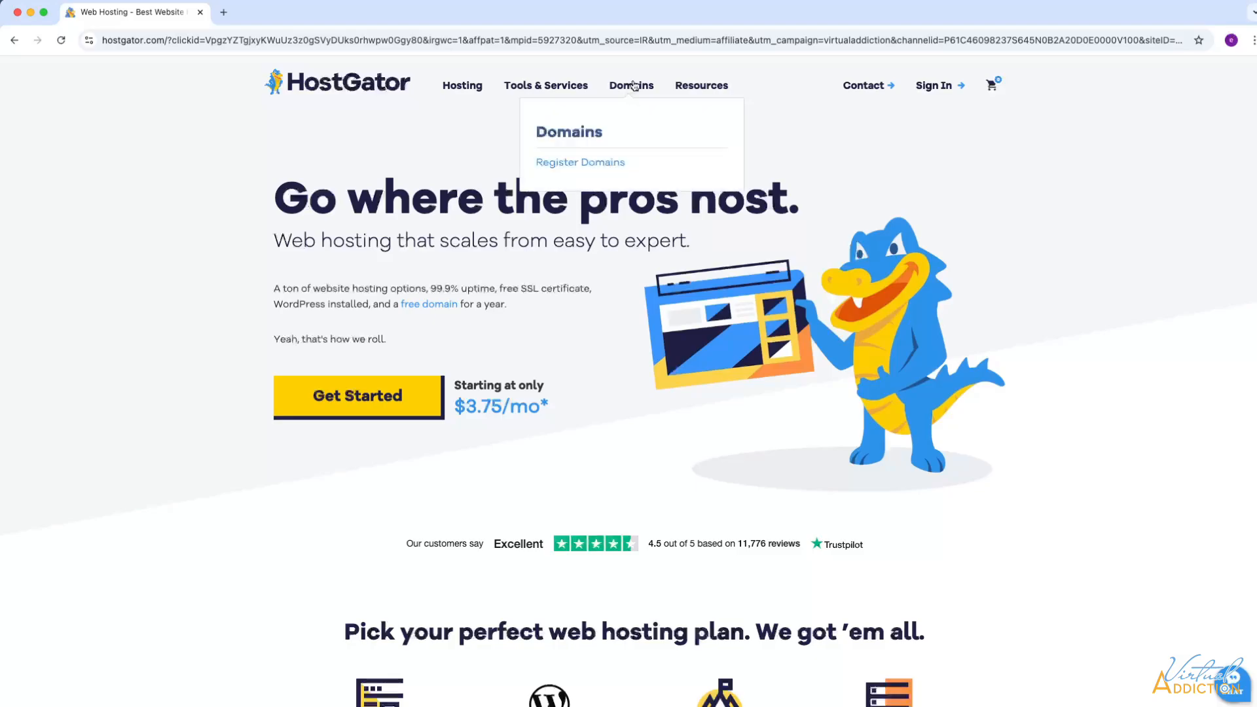
left_click(610, 165)
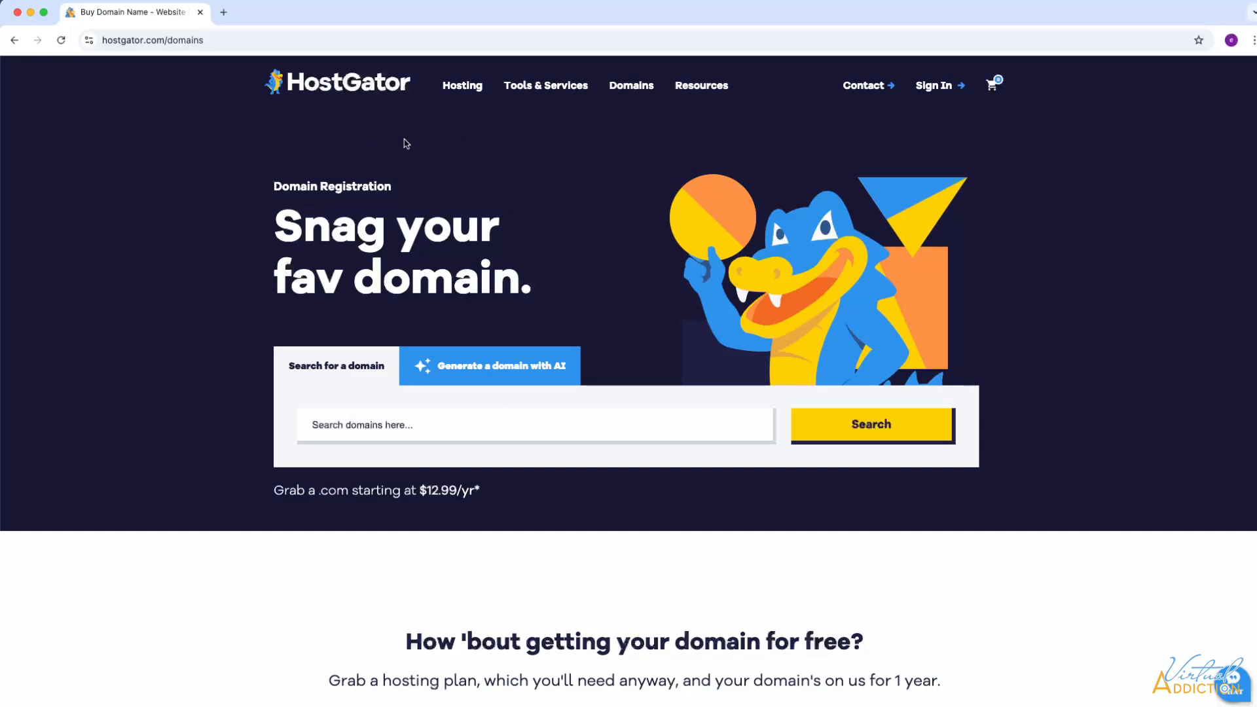
- Open Web Hosting and review the Hatchling, Baby and Business shared plans
mouse_move(468, 88)
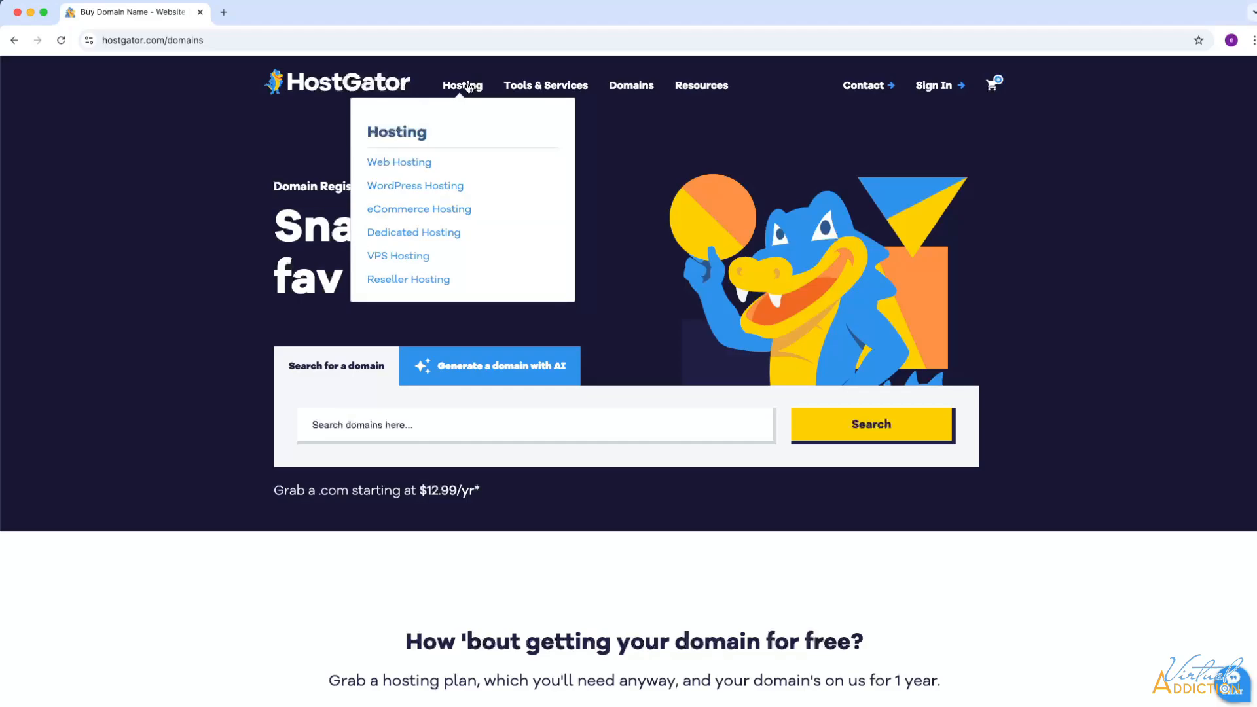
left_click(382, 160)
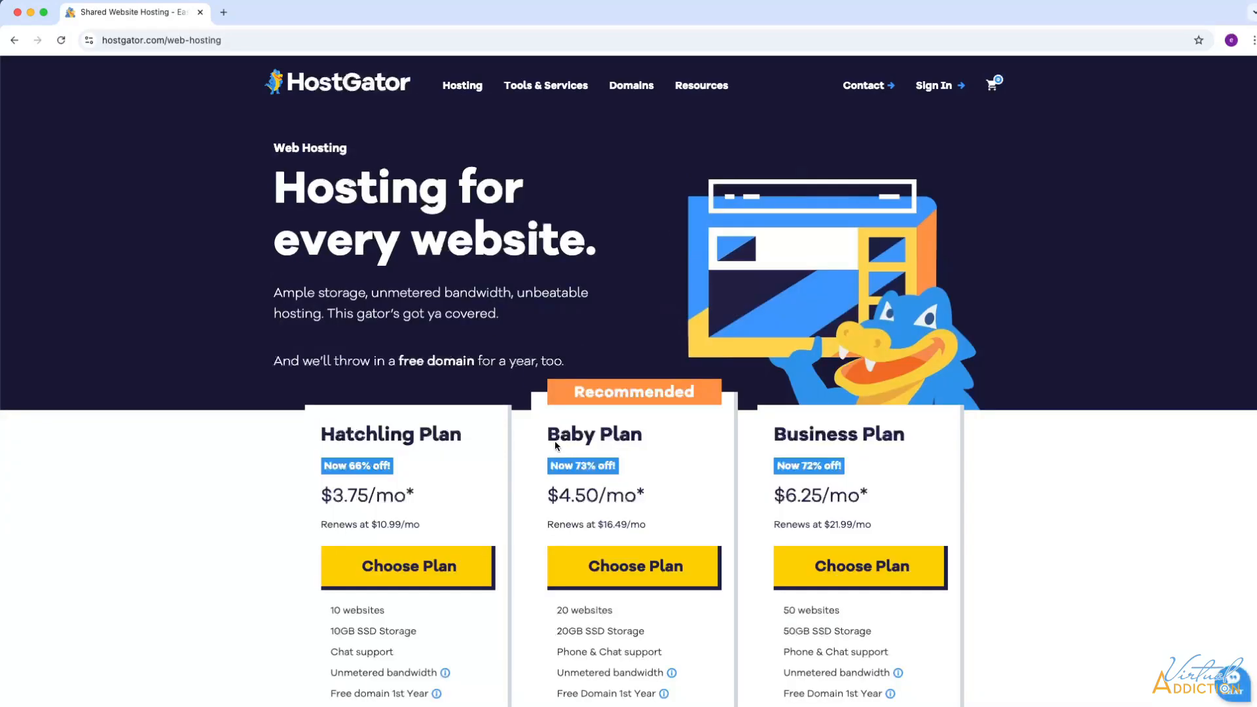
scroll(555, 443, "down", 3)
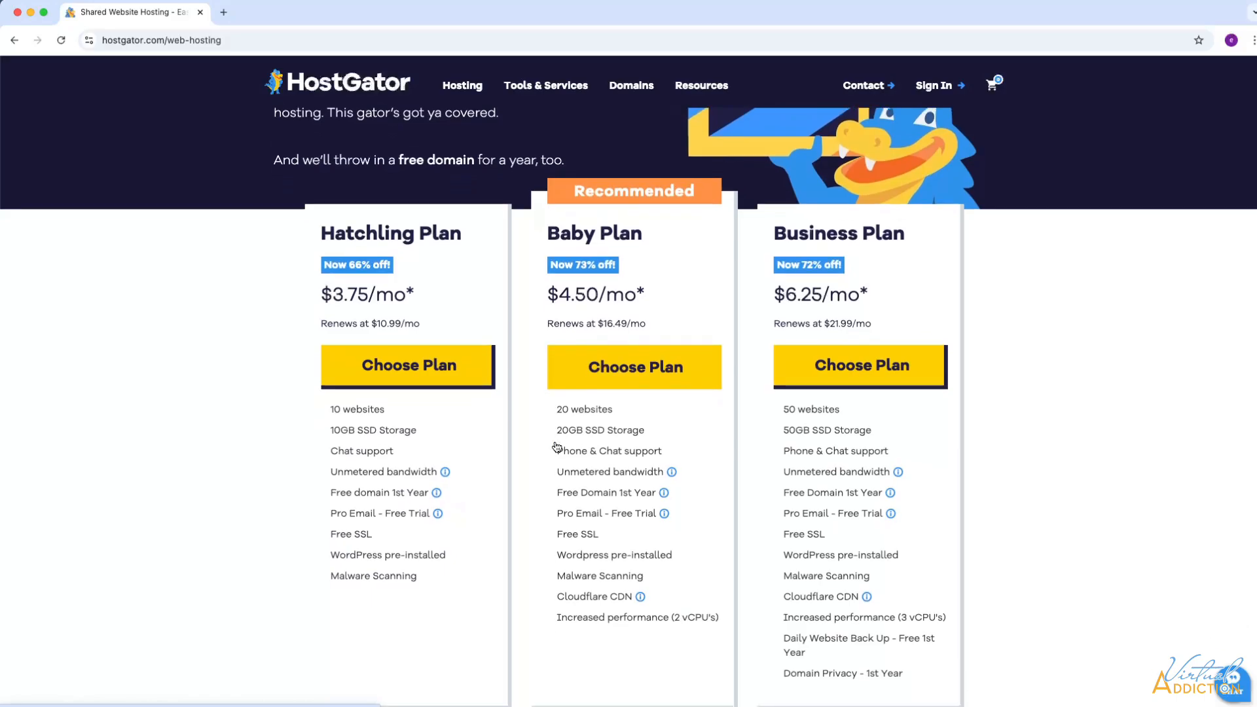
scroll(555, 442, "down", 1)
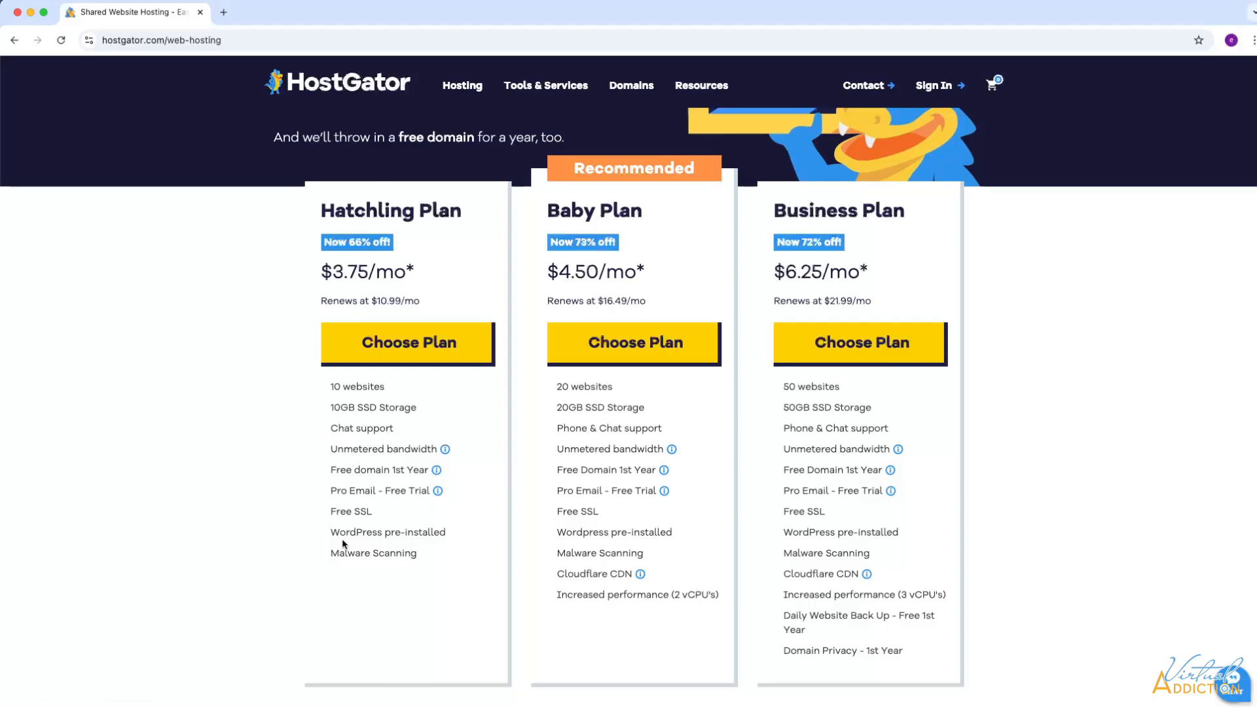
scroll(342, 540, "down", 2)
scroll(342, 540, "up", 4)
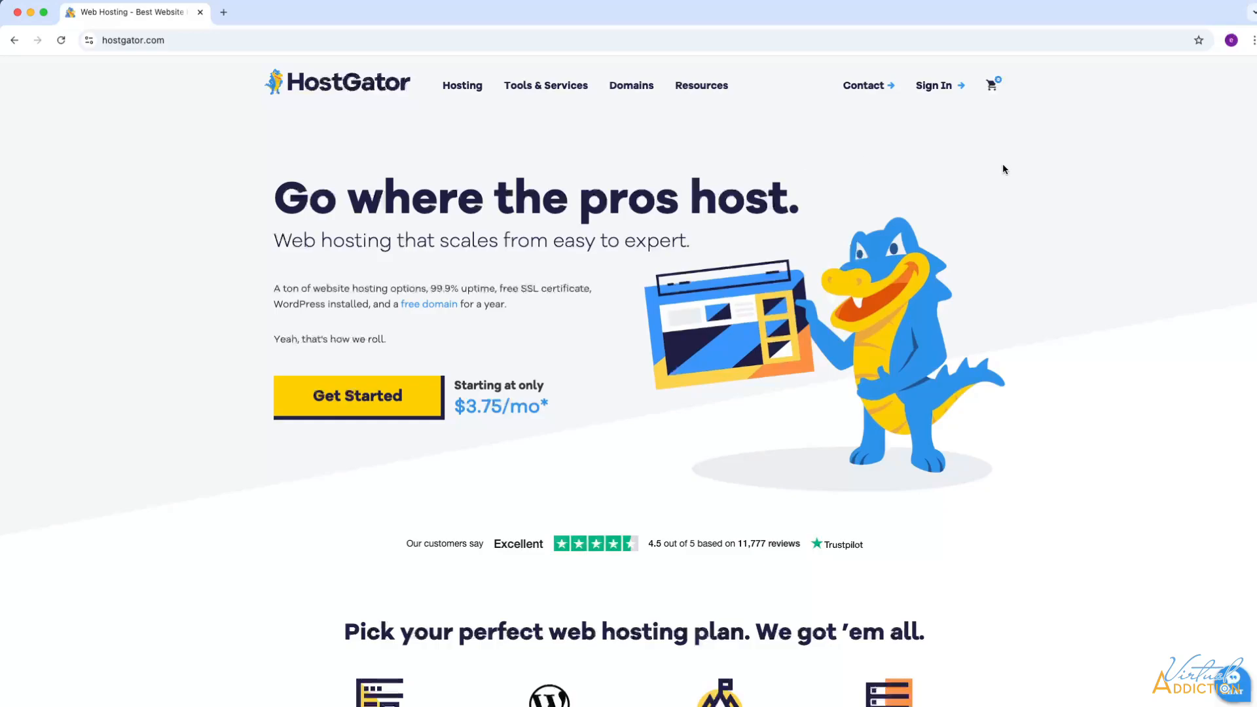
- In a new tab, log in to cPanel at greendotblue.com/cpanel using the saved password
mouse_move(934, 89)
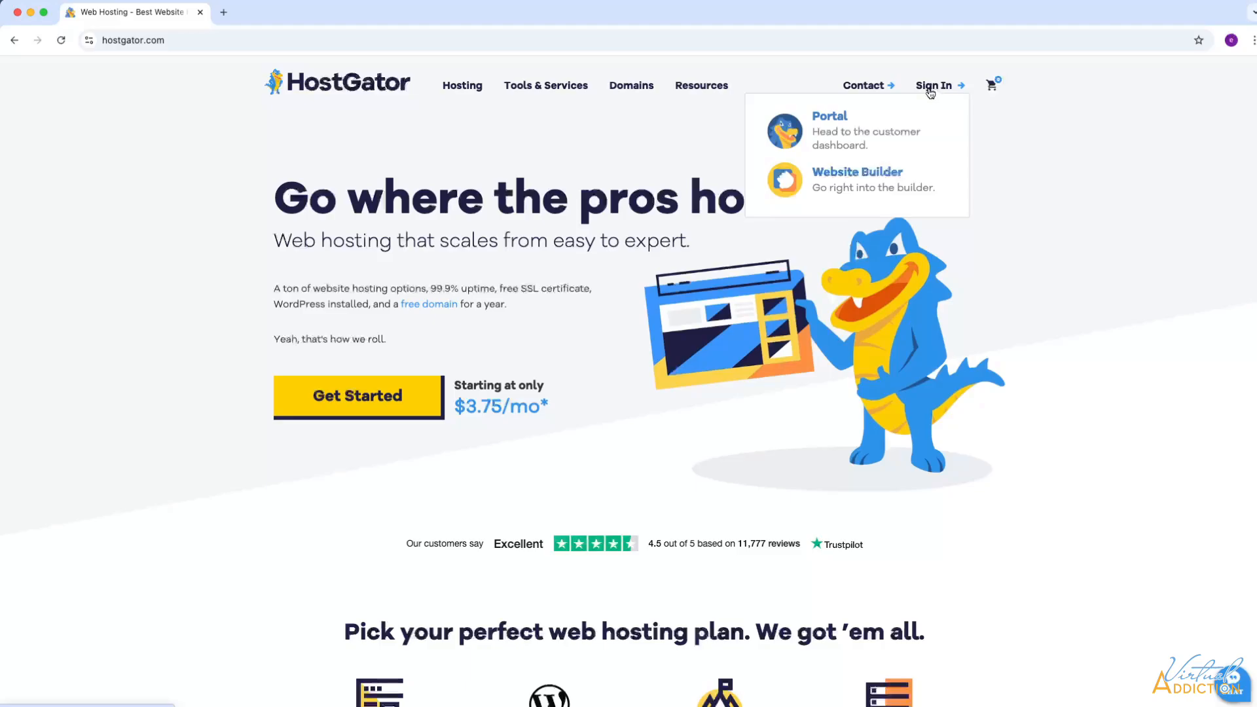
left_click(223, 12)
type("greendotblue.com/cpanel")
key("Return")
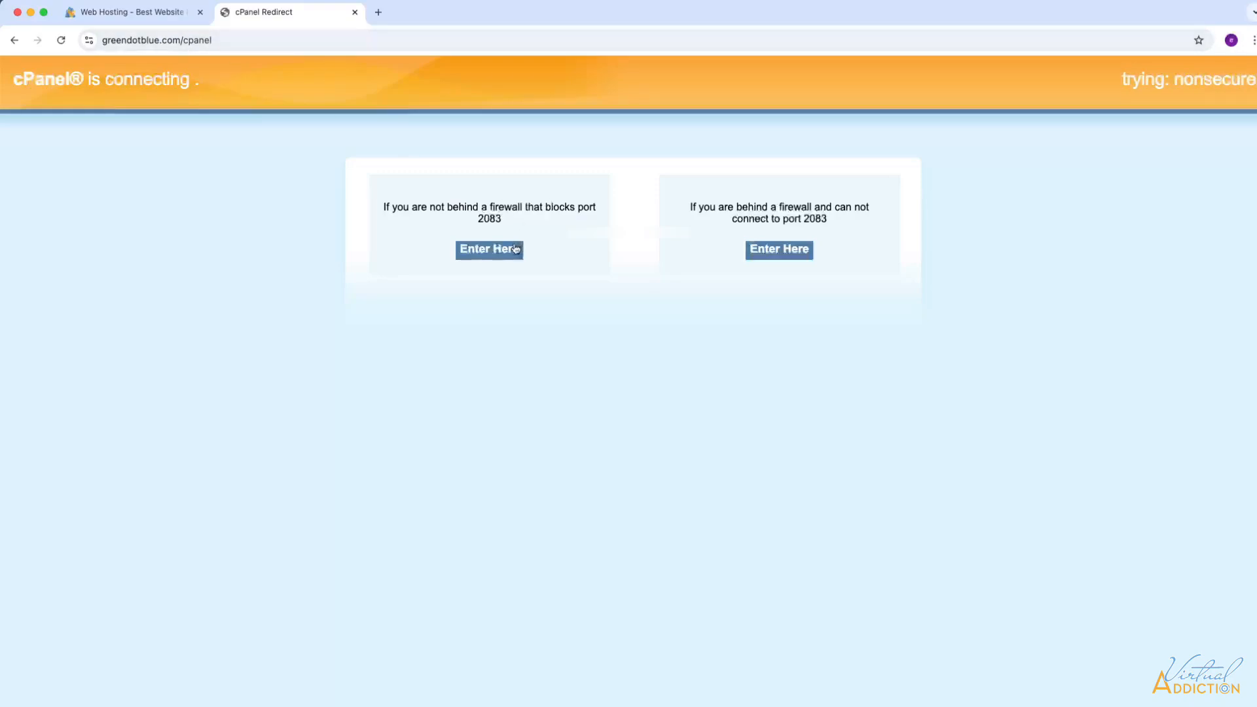
left_click(485, 254)
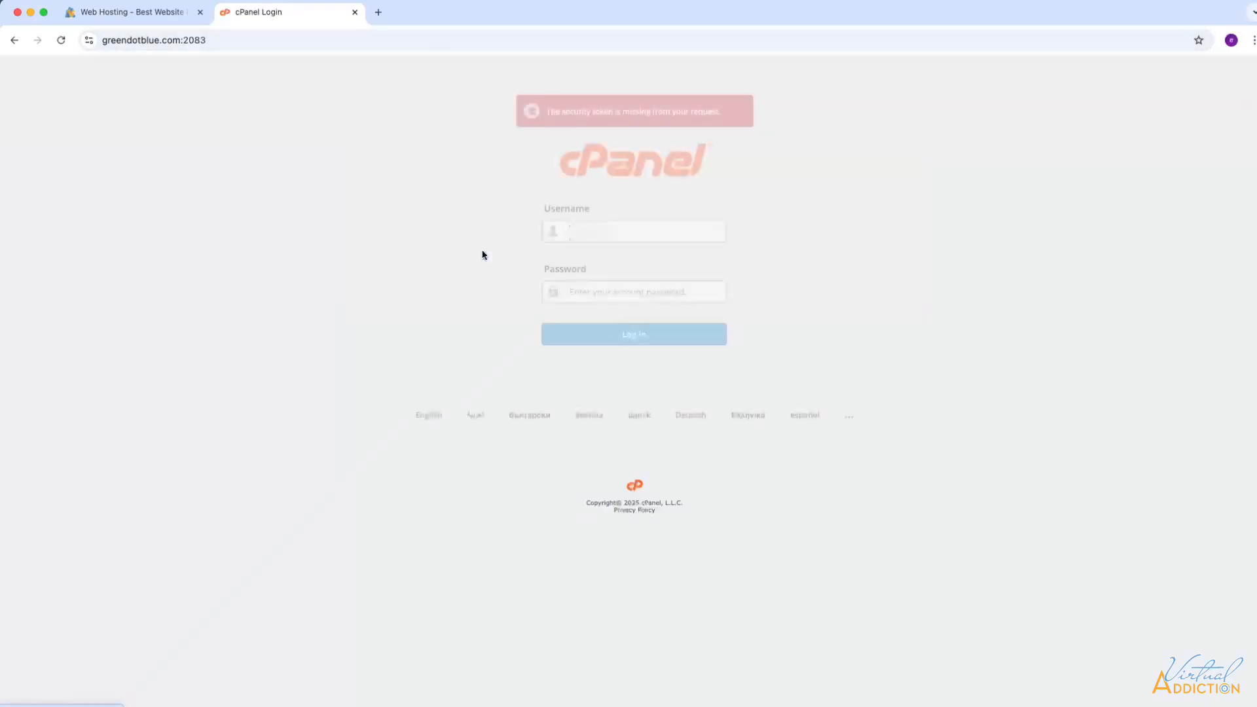
left_click(625, 295)
key("super+v")
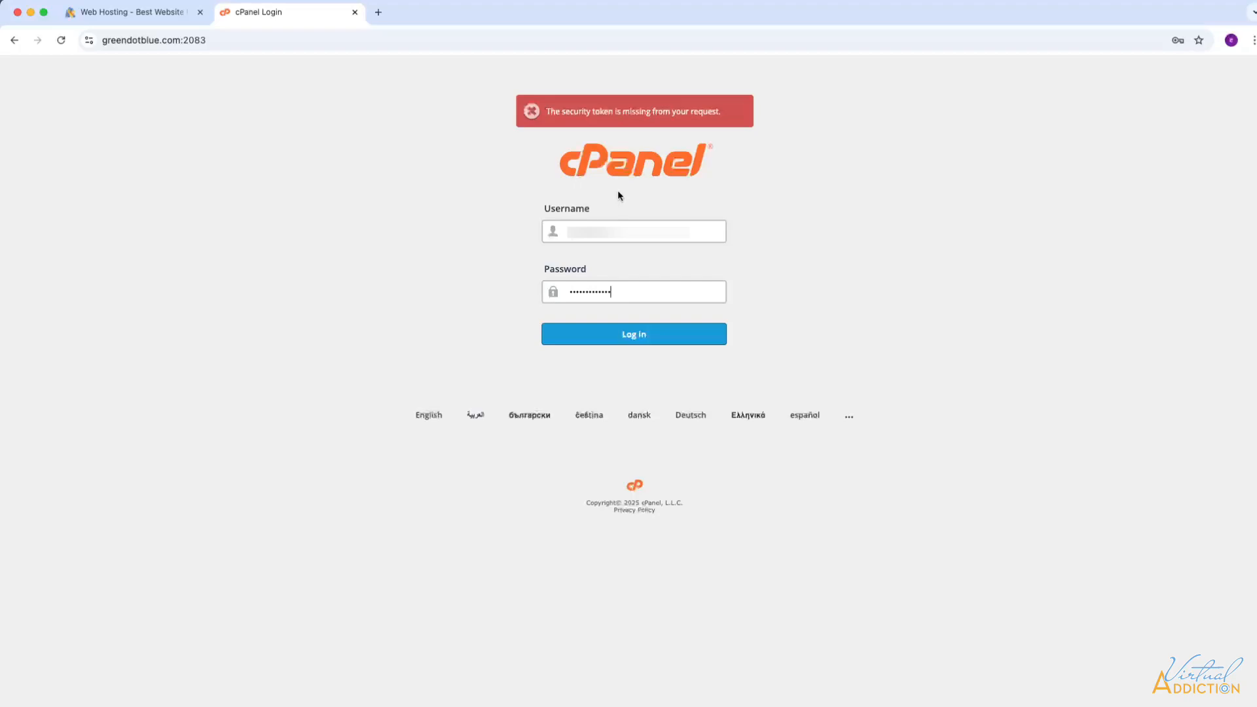
left_click(641, 337)
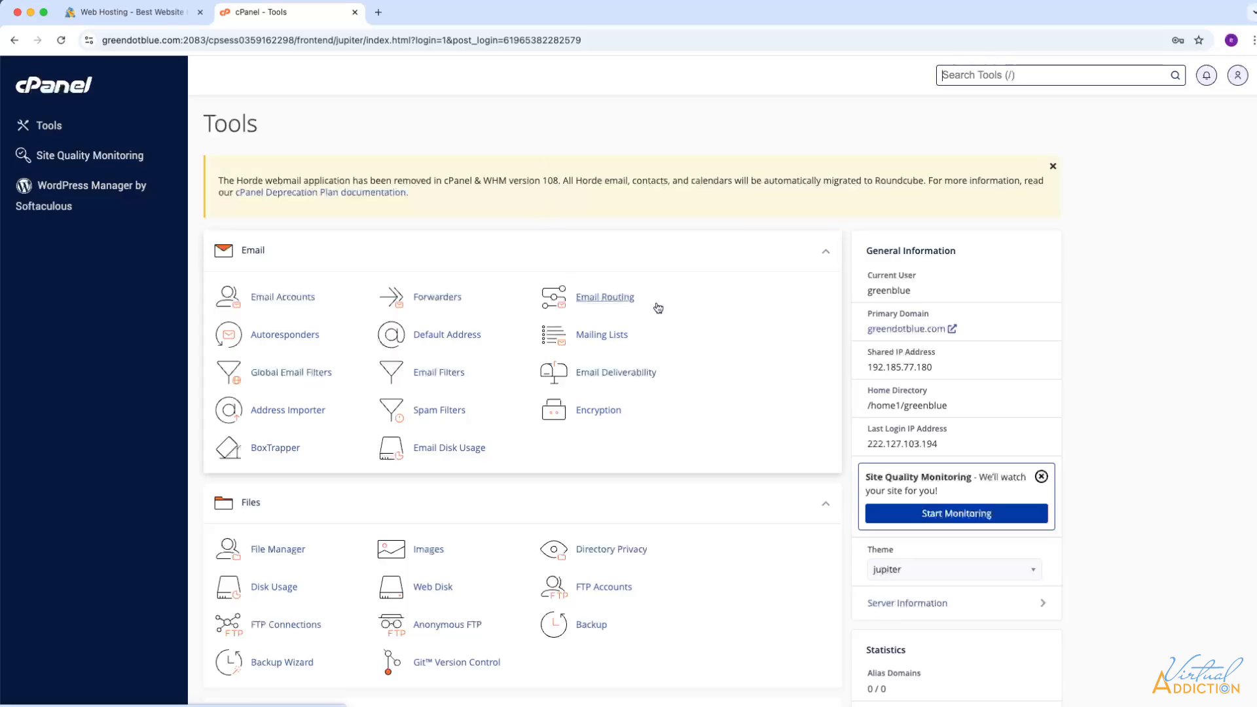
scroll(645, 415, "down", 5)
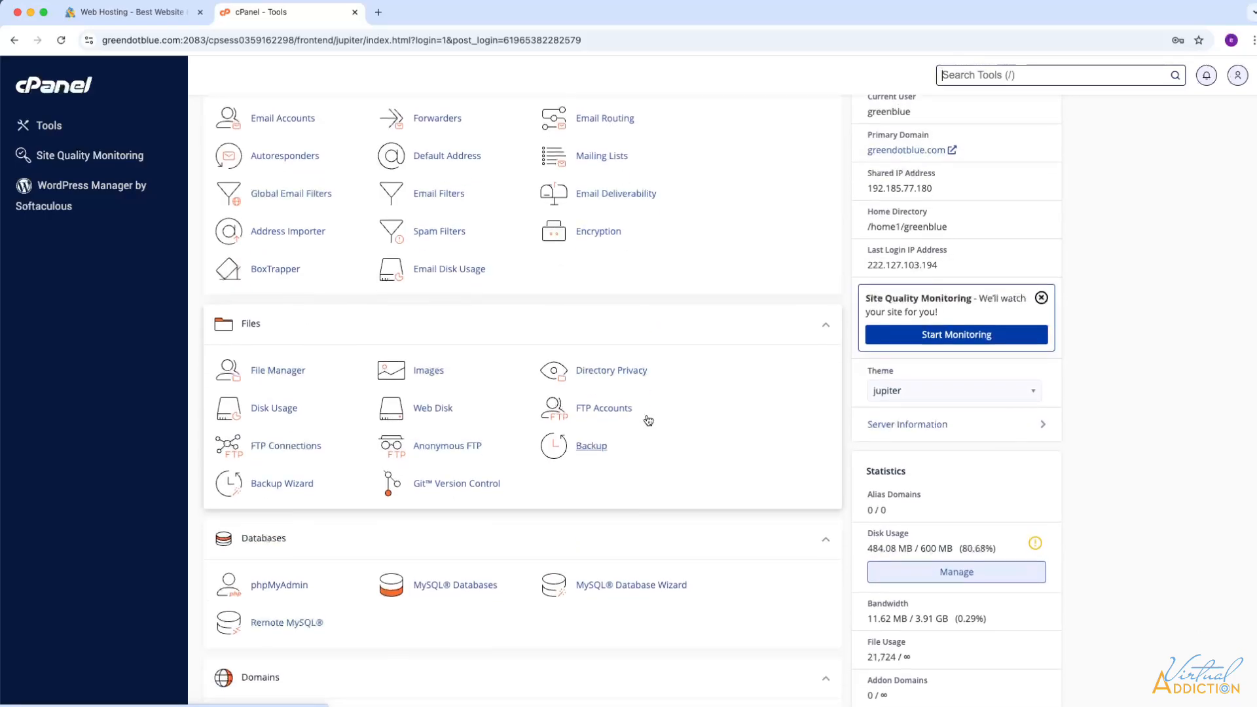
scroll(645, 421, "down", 3)
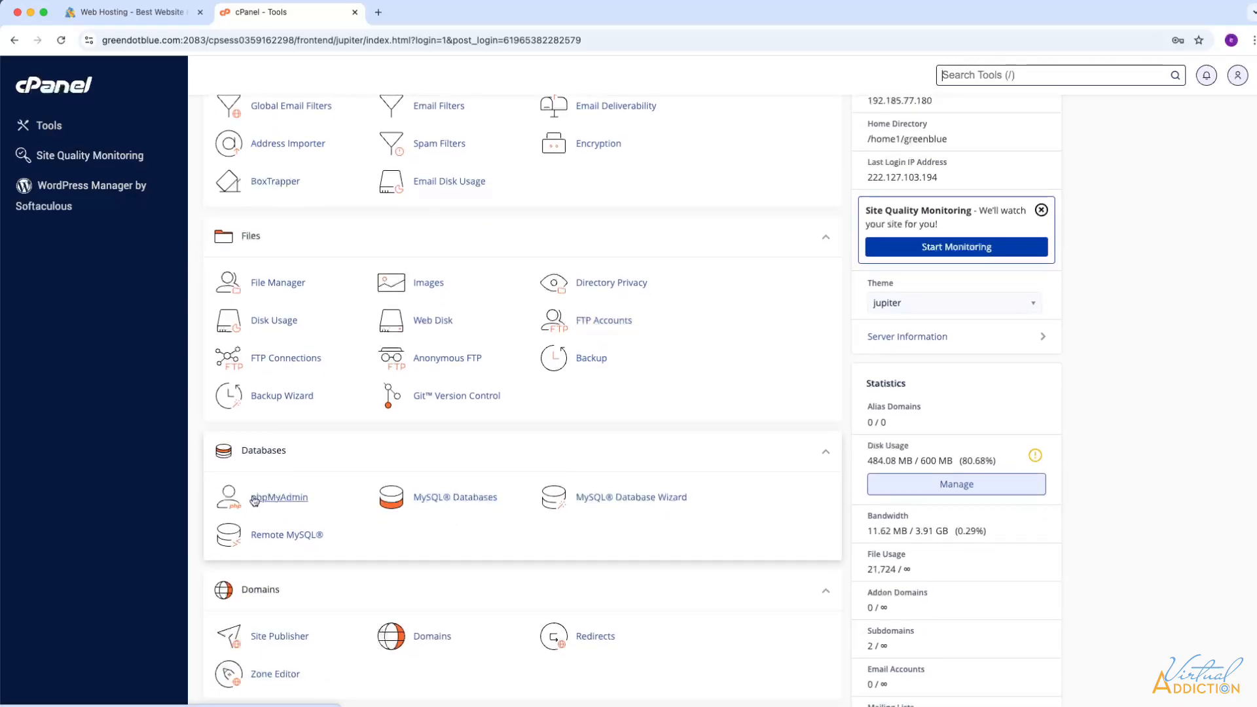
scroll(430, 536, "up", 3)
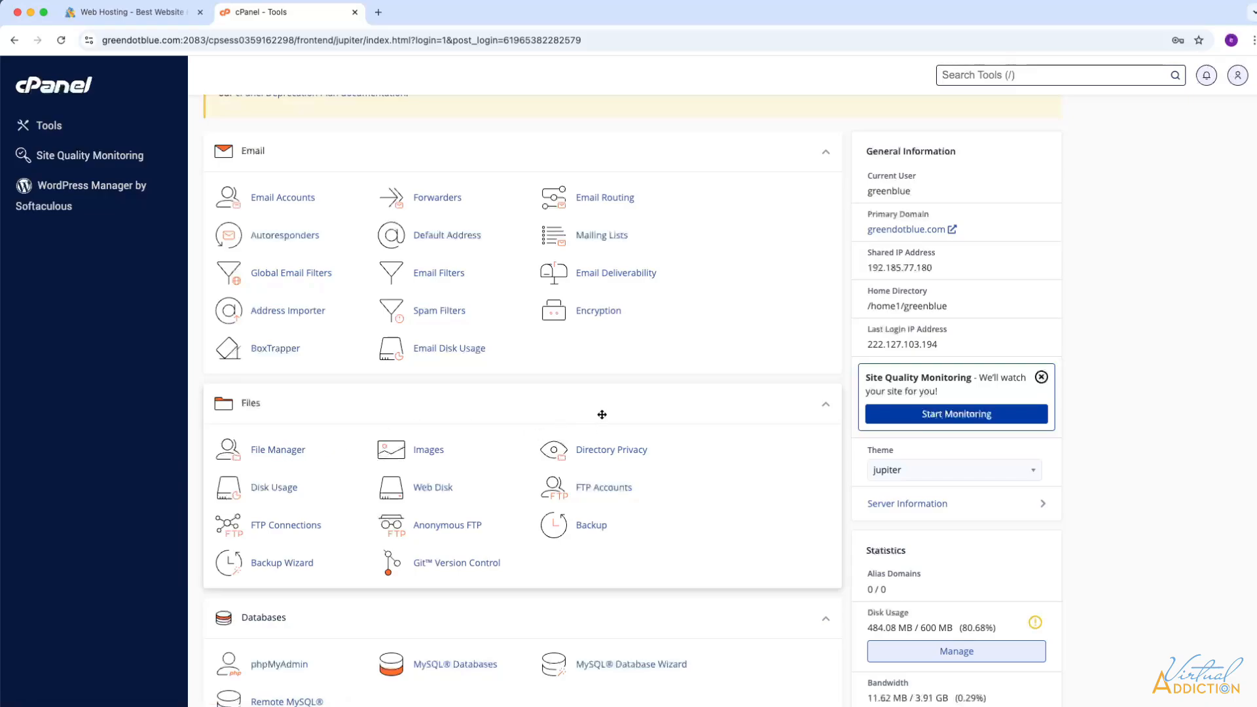
scroll(743, 441, "up", 1)
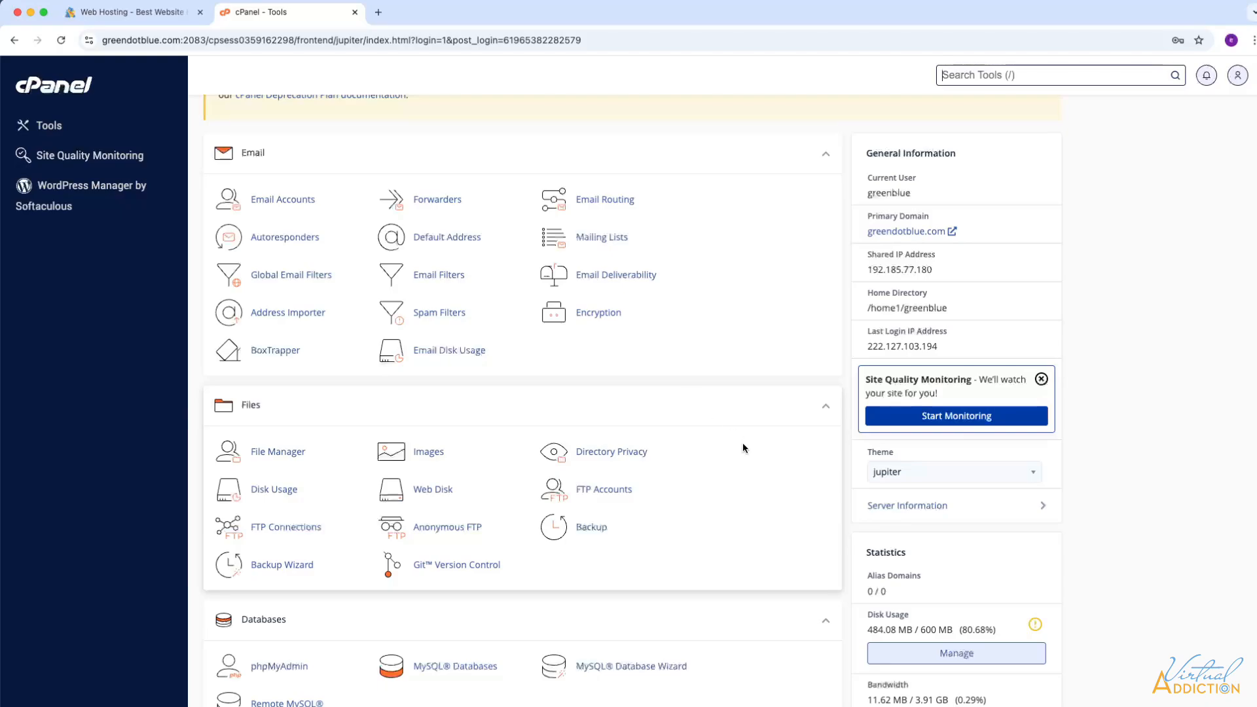
scroll(742, 444, "down", 5)
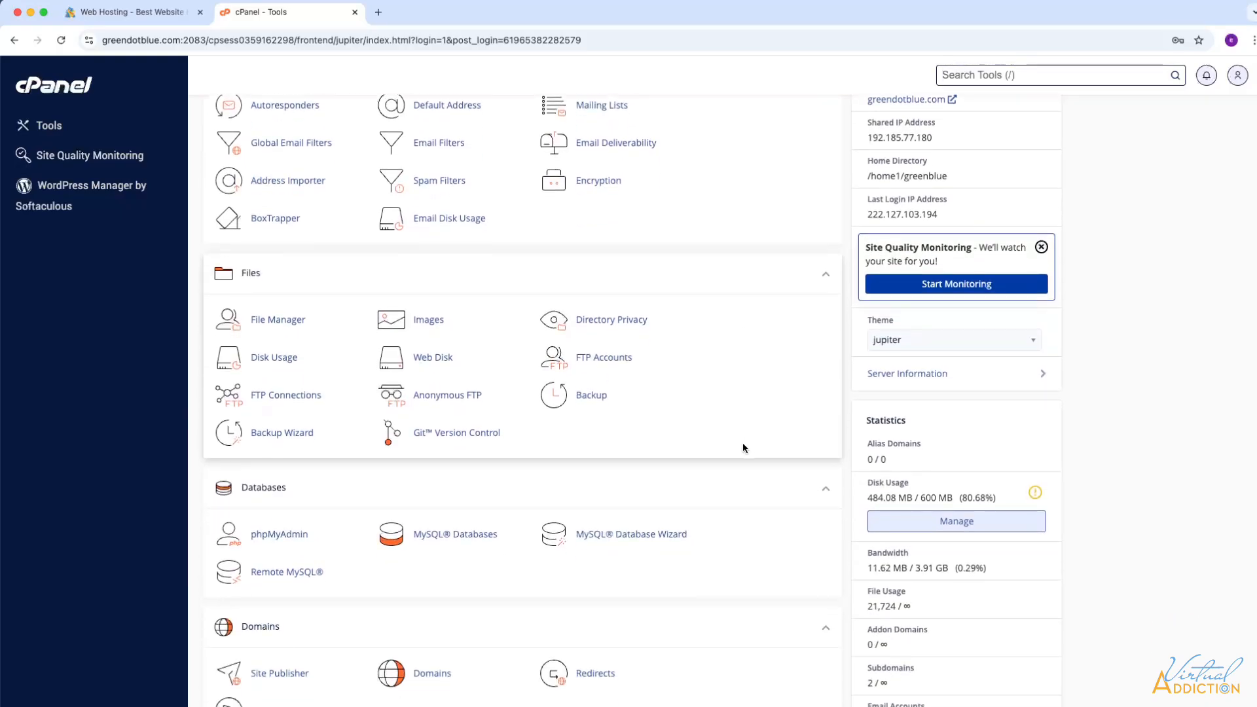
scroll(742, 448, "down", 2)
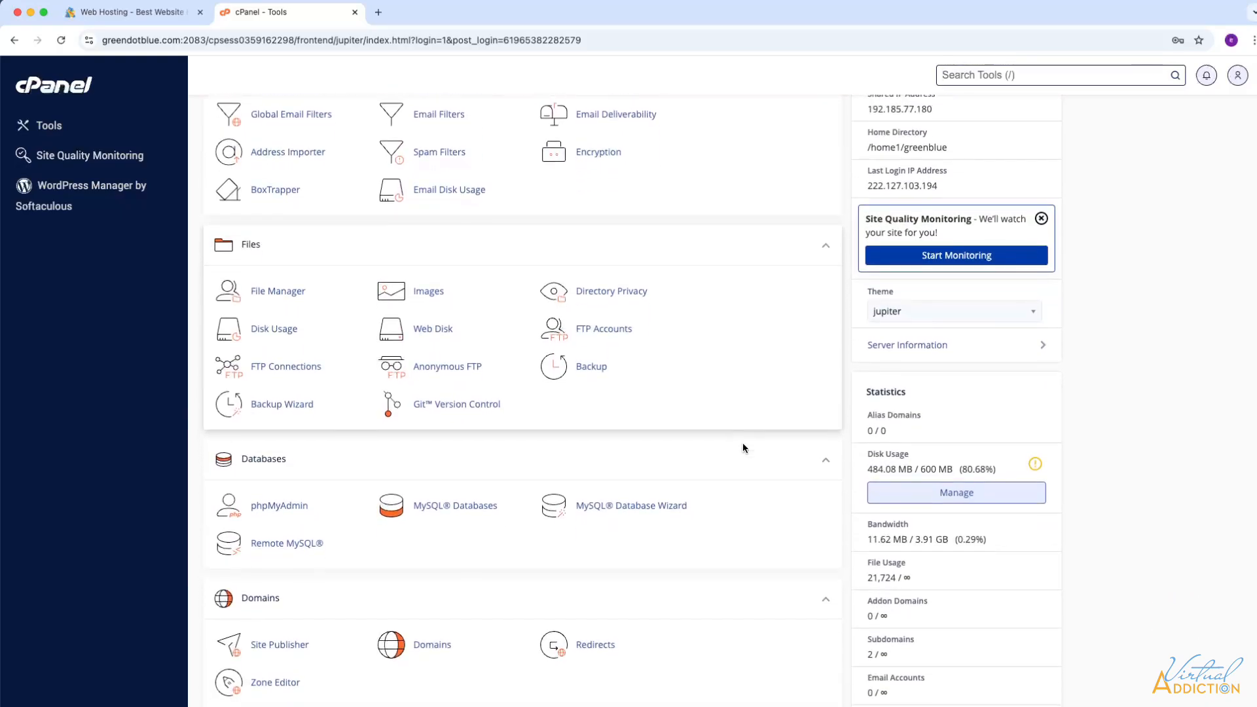
scroll(744, 448, "down", 3)
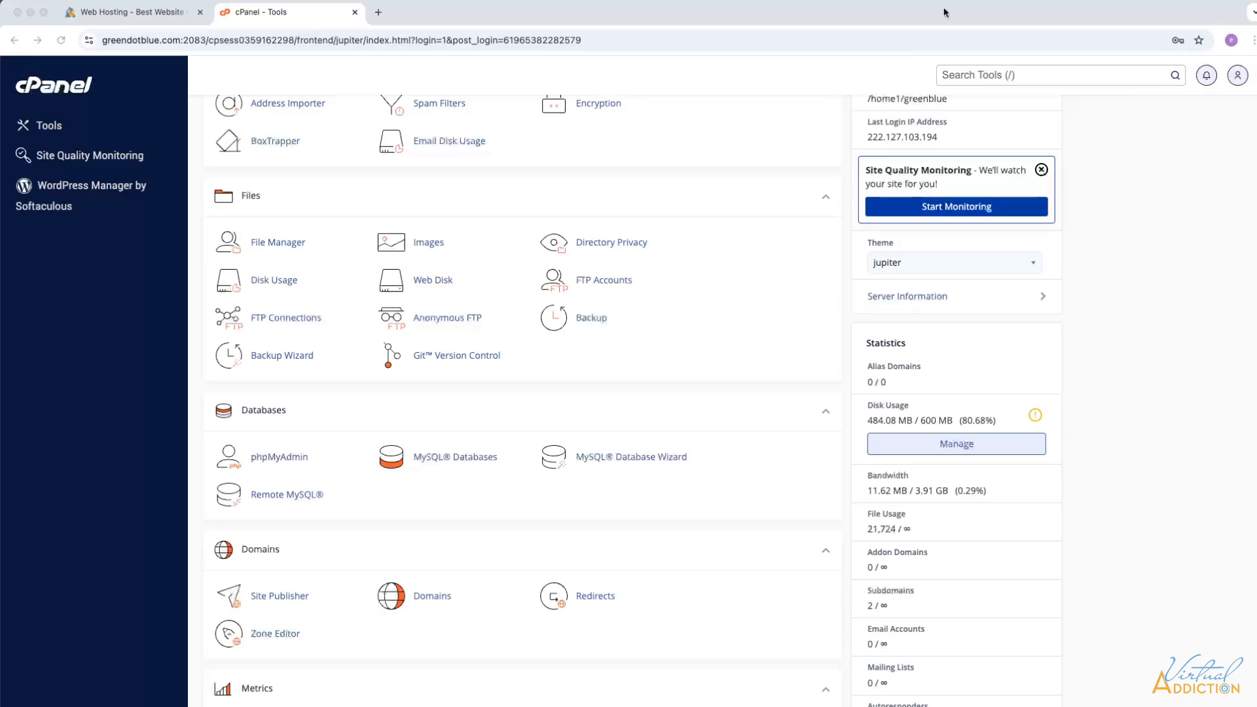
scroll(432, 419, "up", 3)
scroll(428, 376, "up", 2)
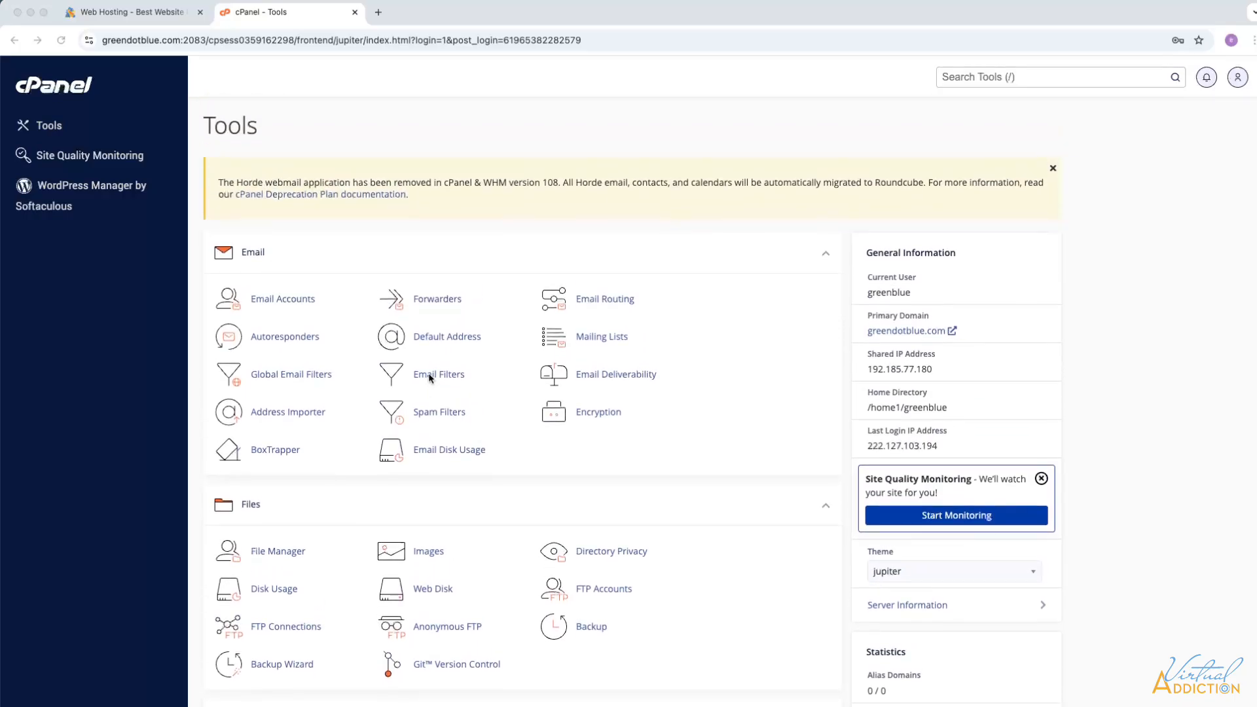
scroll(428, 376, "down", 8)
scroll(428, 378, "down", 1)
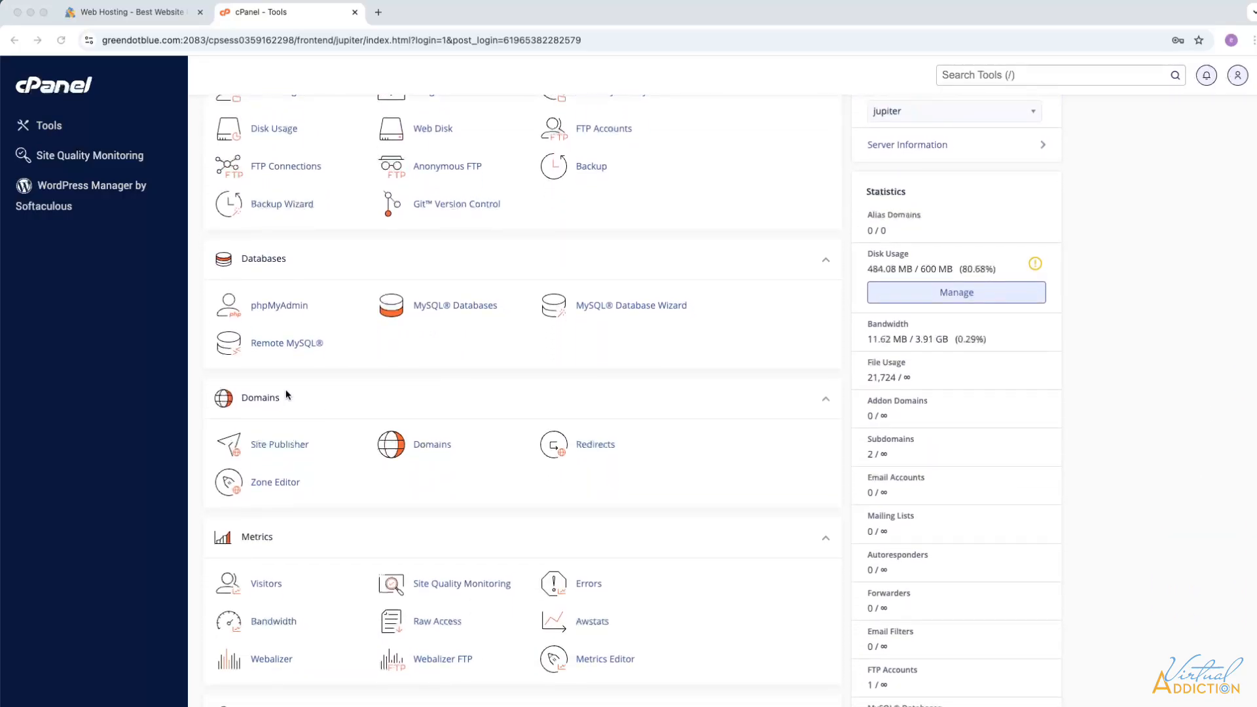
- Create the new domain terradium.greendotblue.com from cPanel's Domains page
left_click(432, 448)
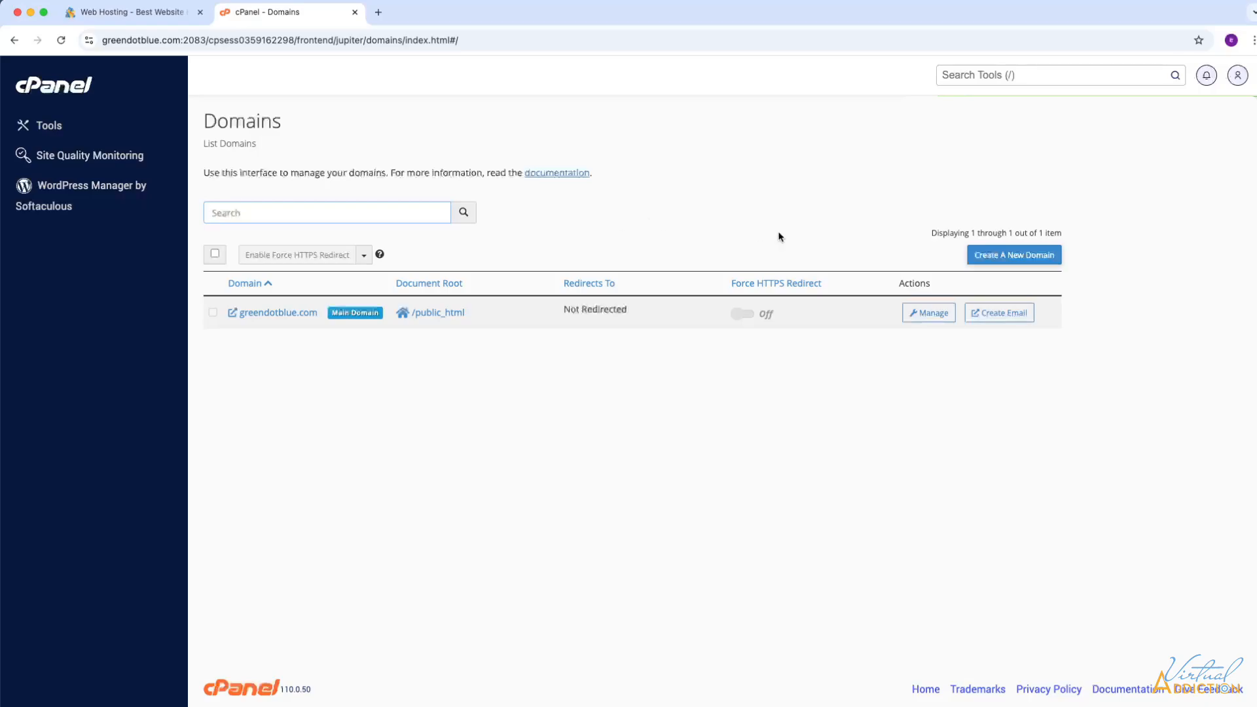
left_click(999, 258)
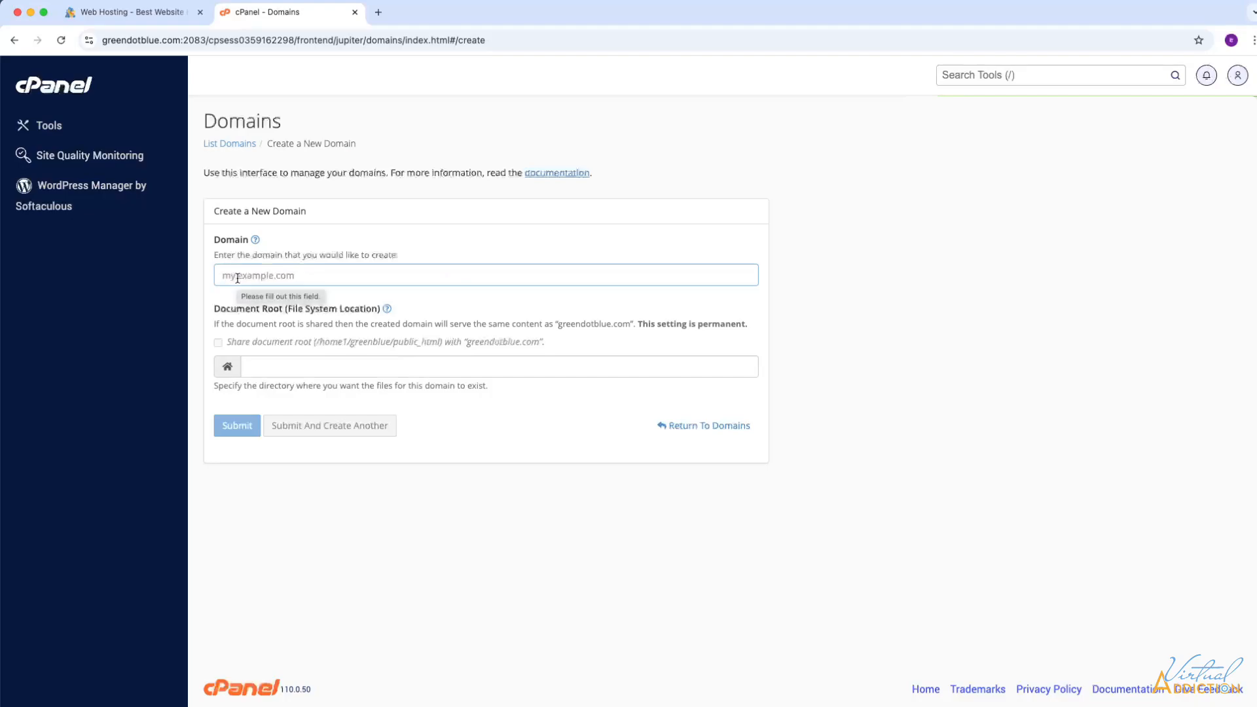
type("terradiu")
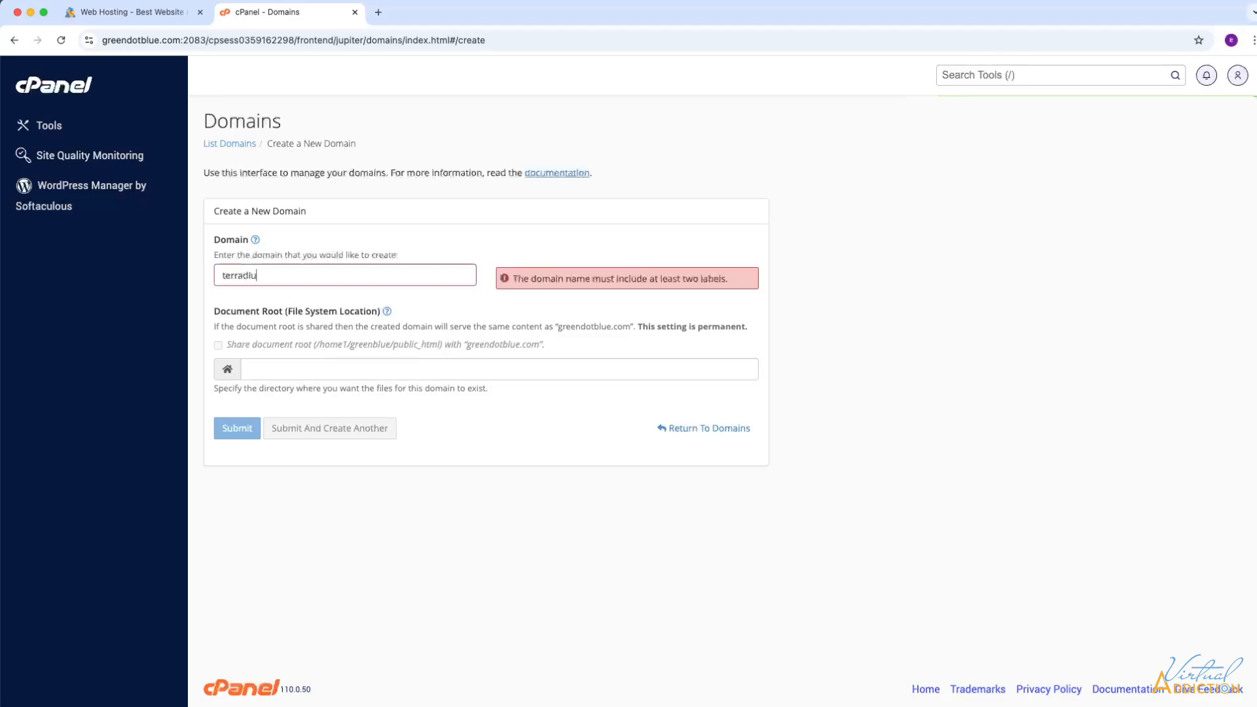
type("m.green")
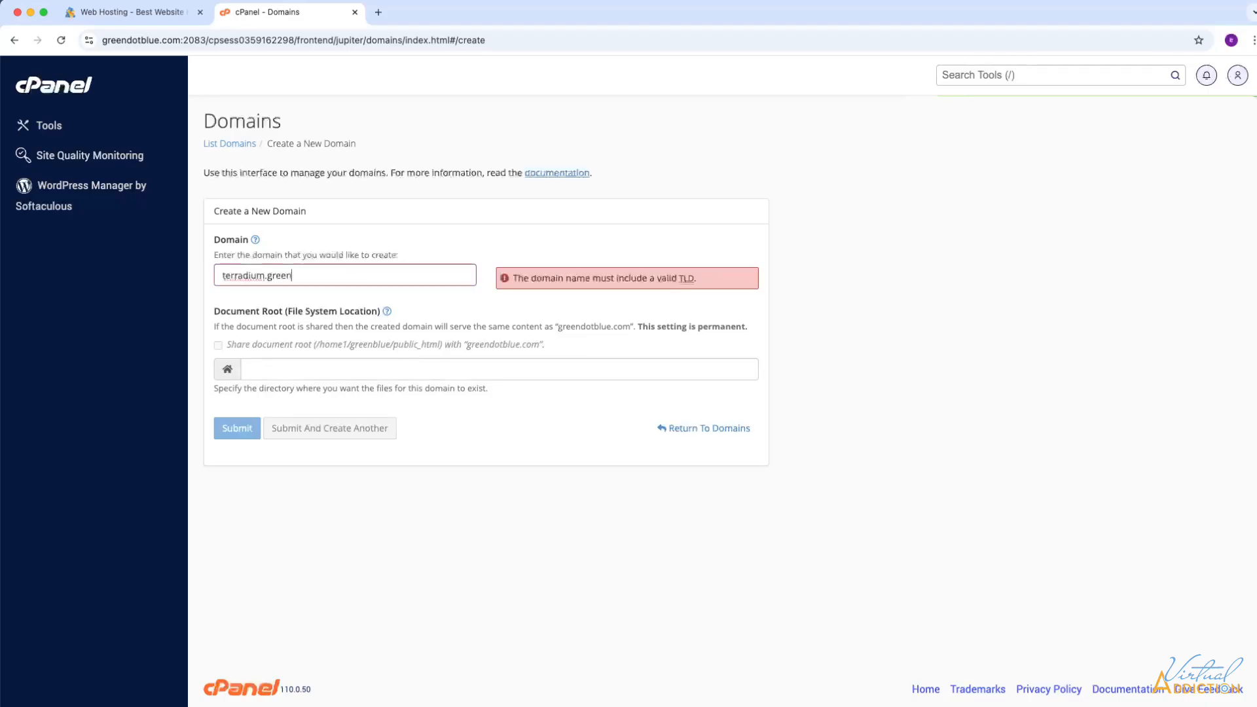
type("dotblue.com")
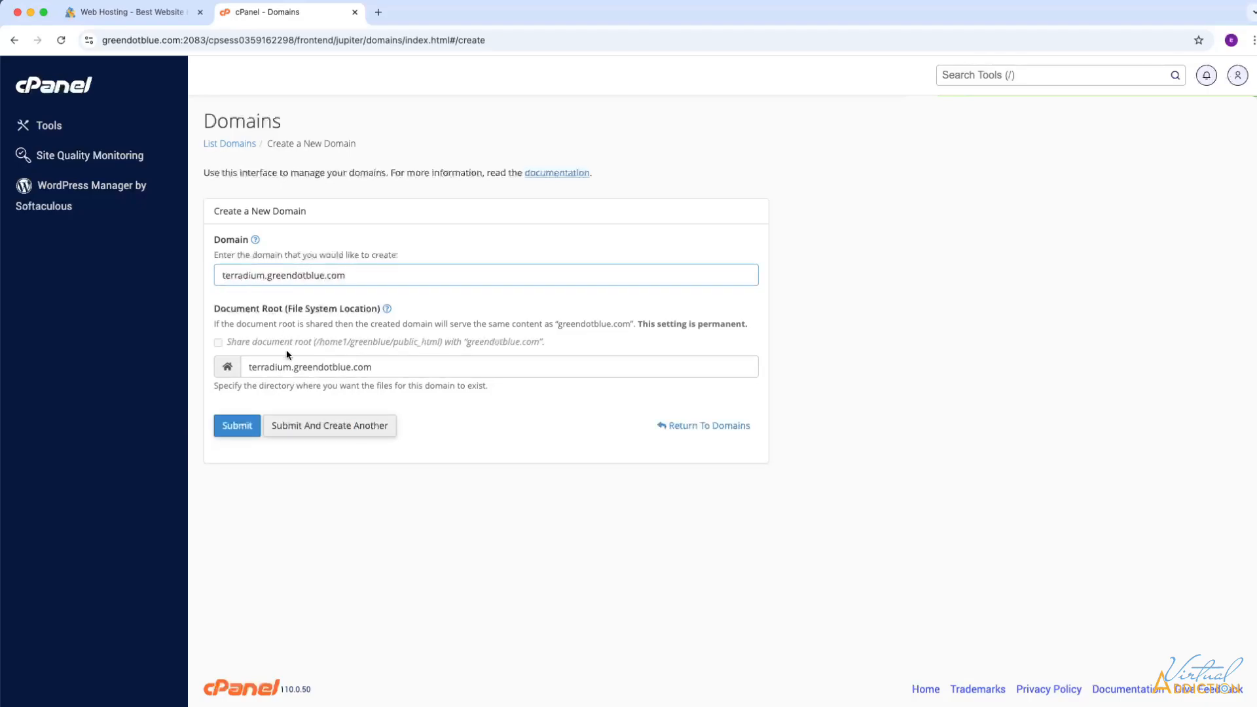
left_click(237, 427)
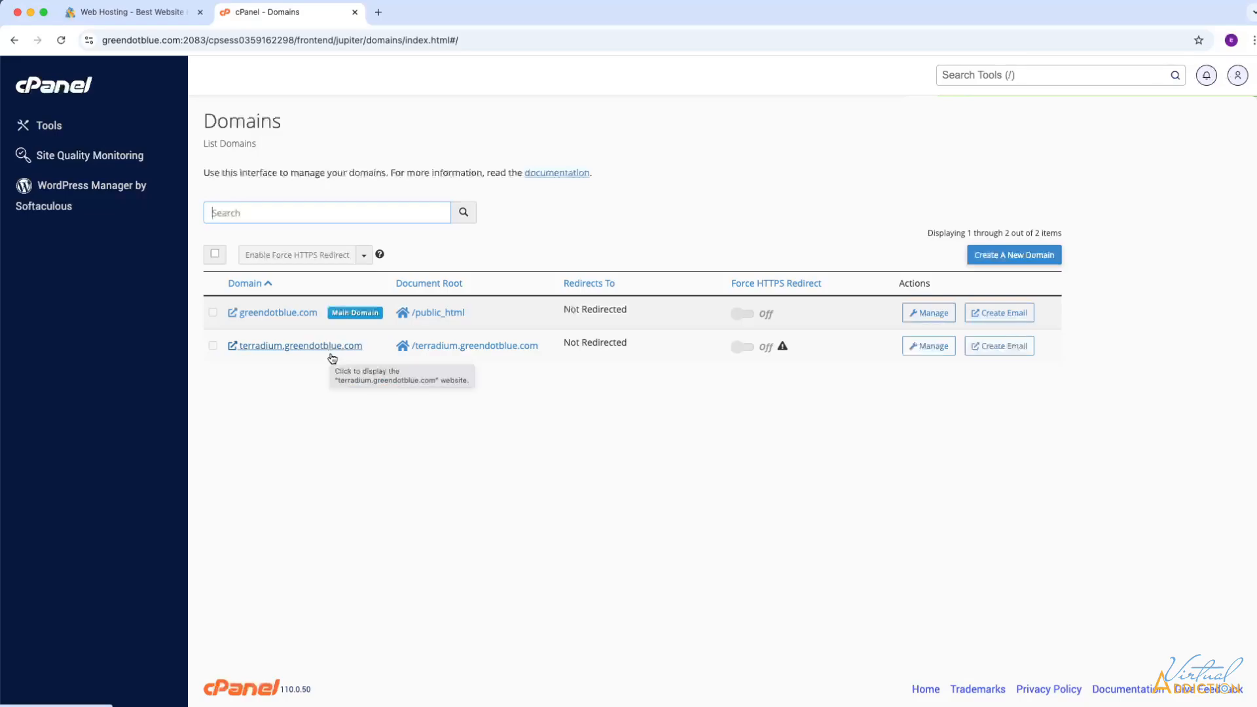
- Return to the Tools dashboard and open WordPress Manager by Softaculous
left_click(48, 127)
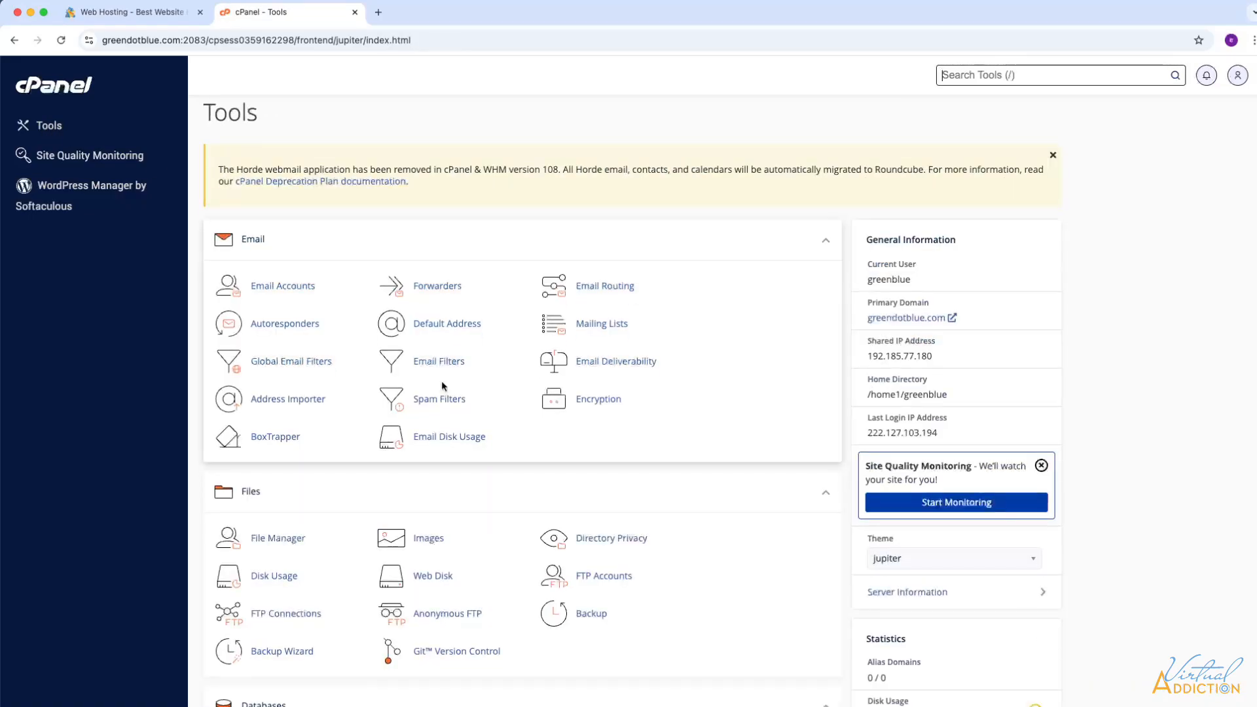
scroll(441, 386, "down", 3)
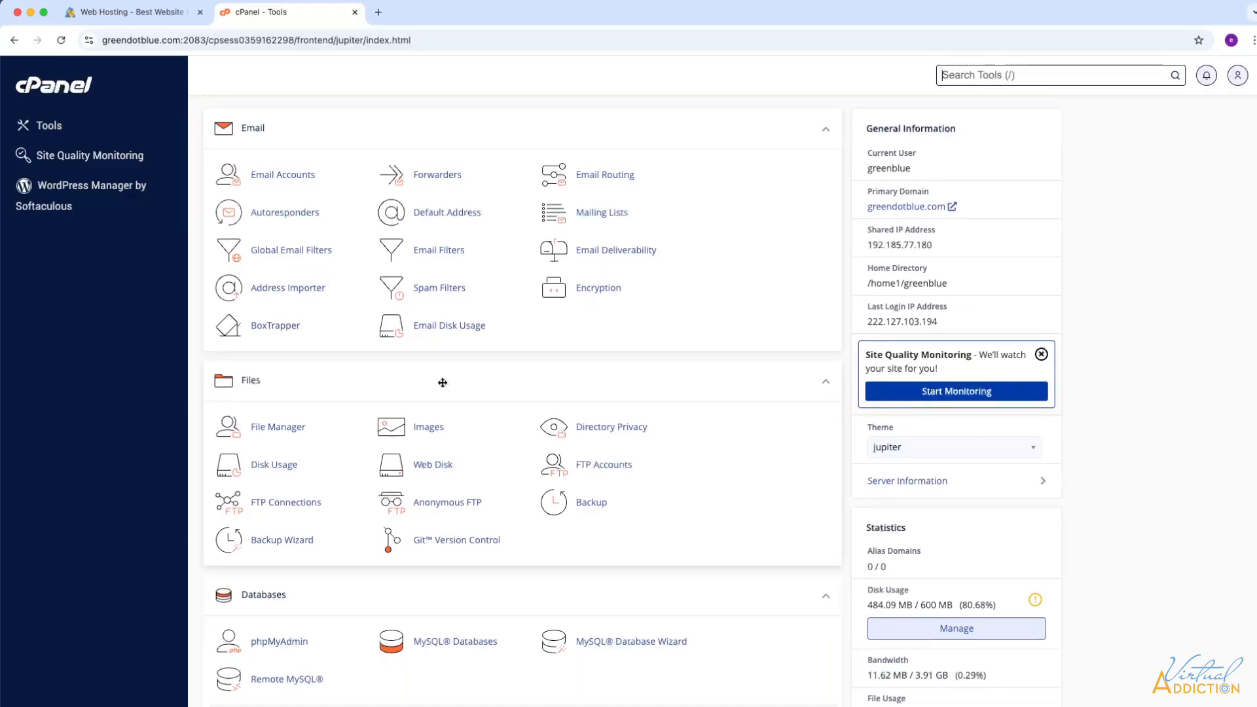
scroll(435, 376, "down", 2)
scroll(429, 376, "up", 5)
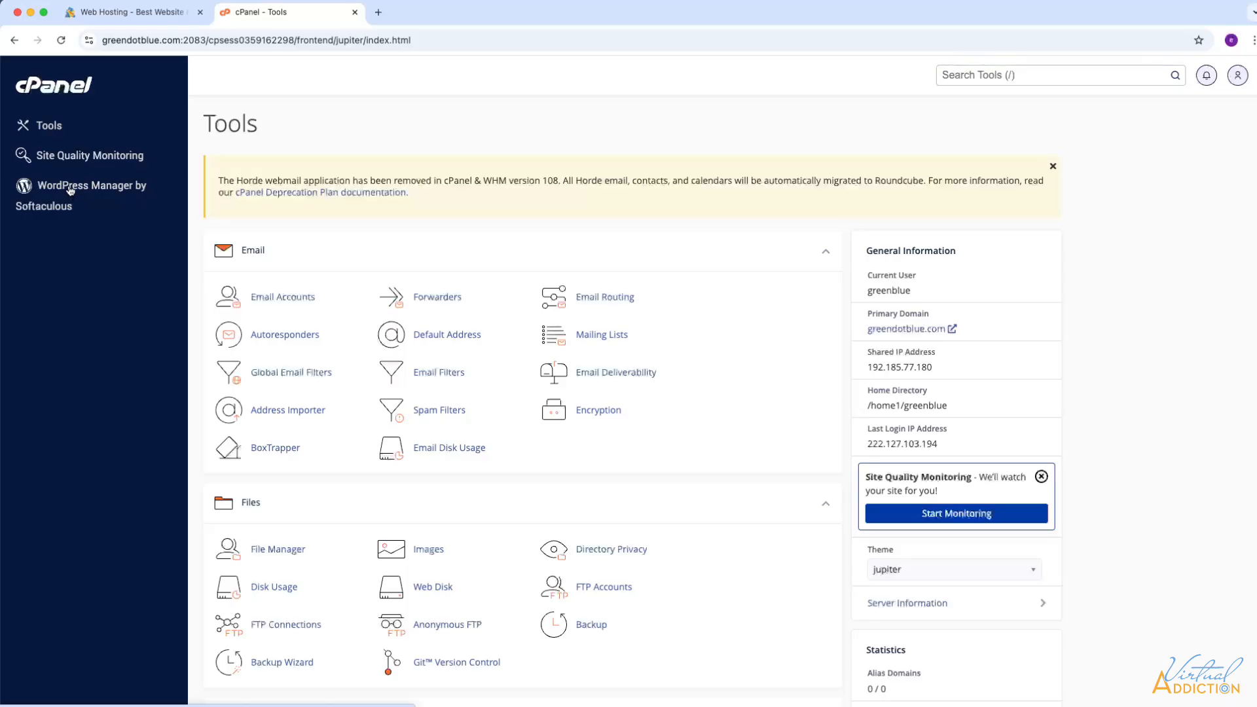
left_click(70, 190)
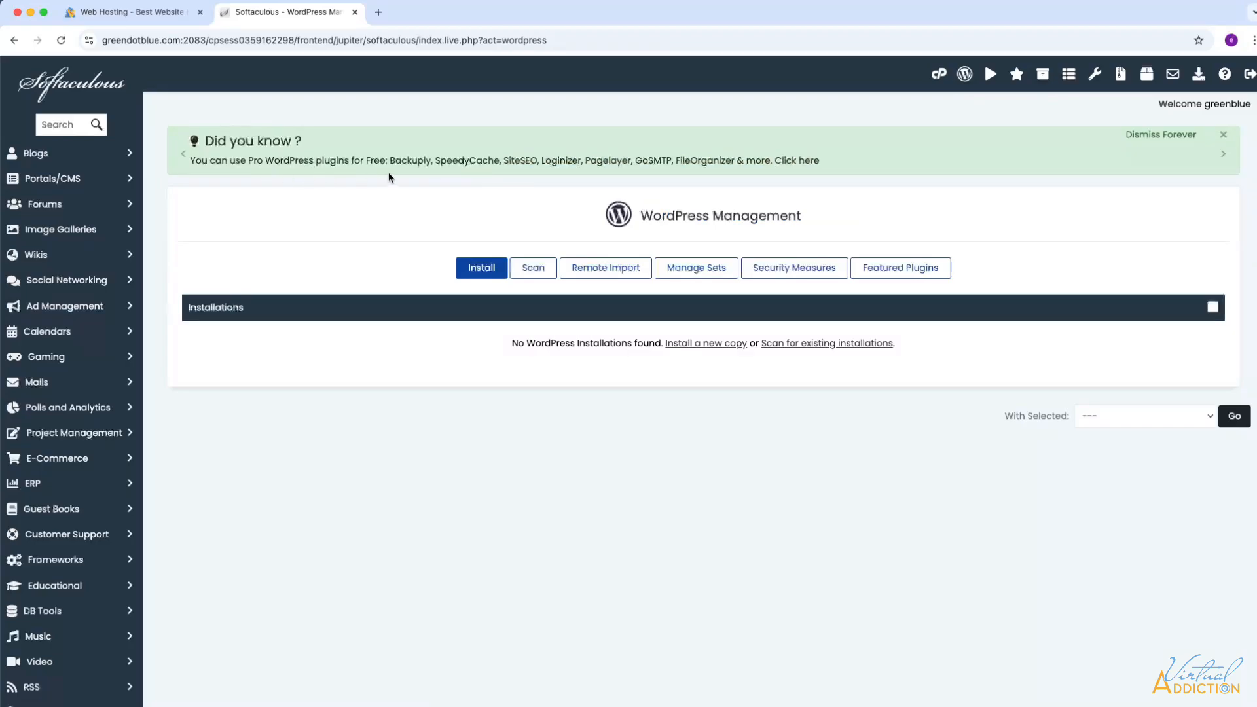
- Start a new WordPress install and expand the Choose Domain list
left_click(480, 271)
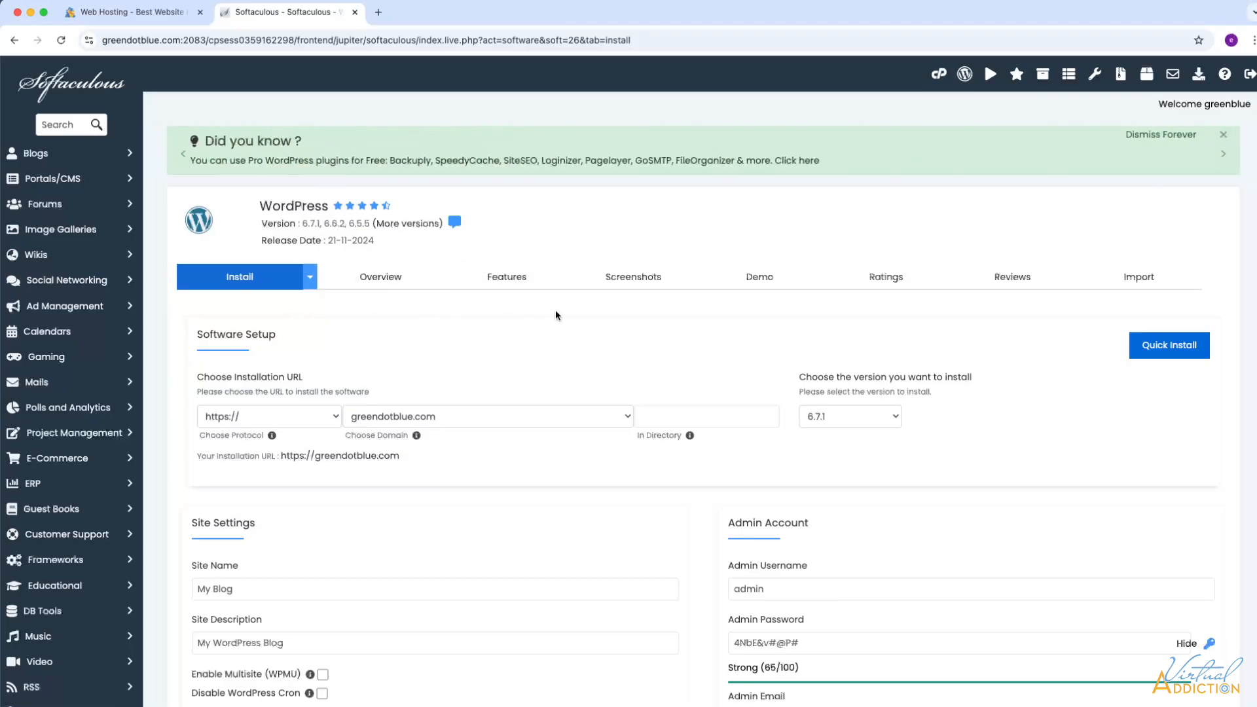
scroll(449, 329, "down", 3)
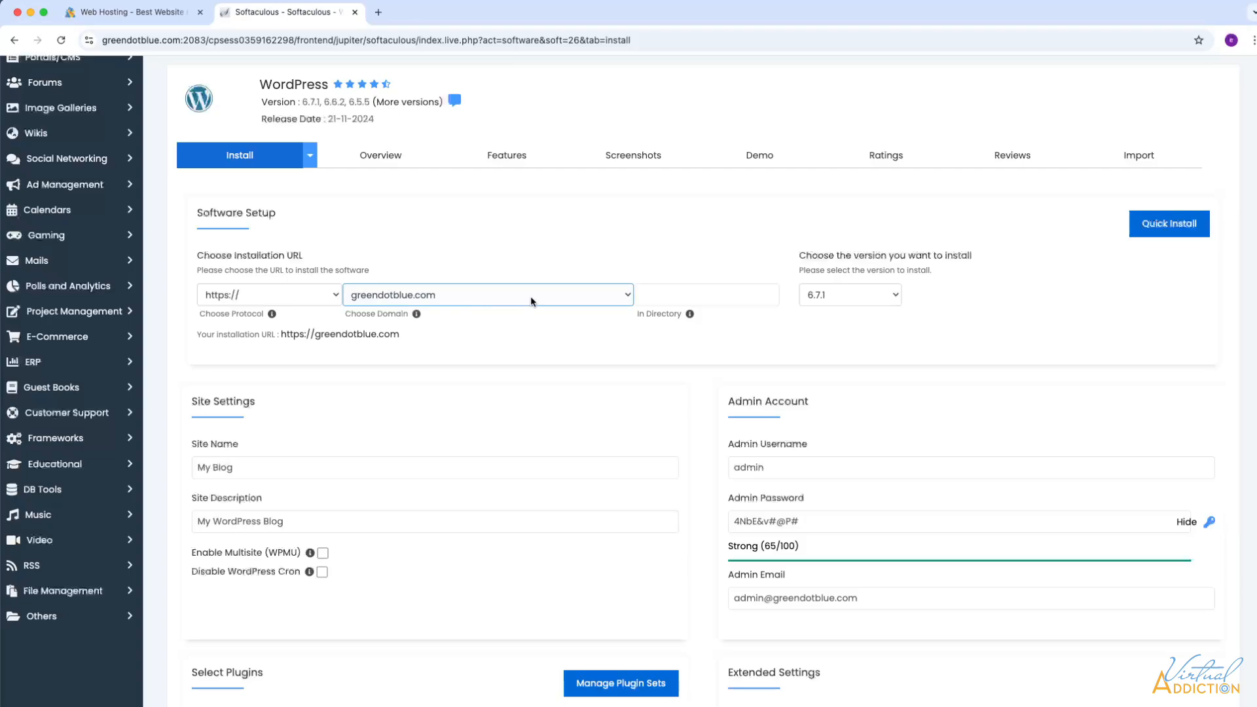
left_click(625, 297)
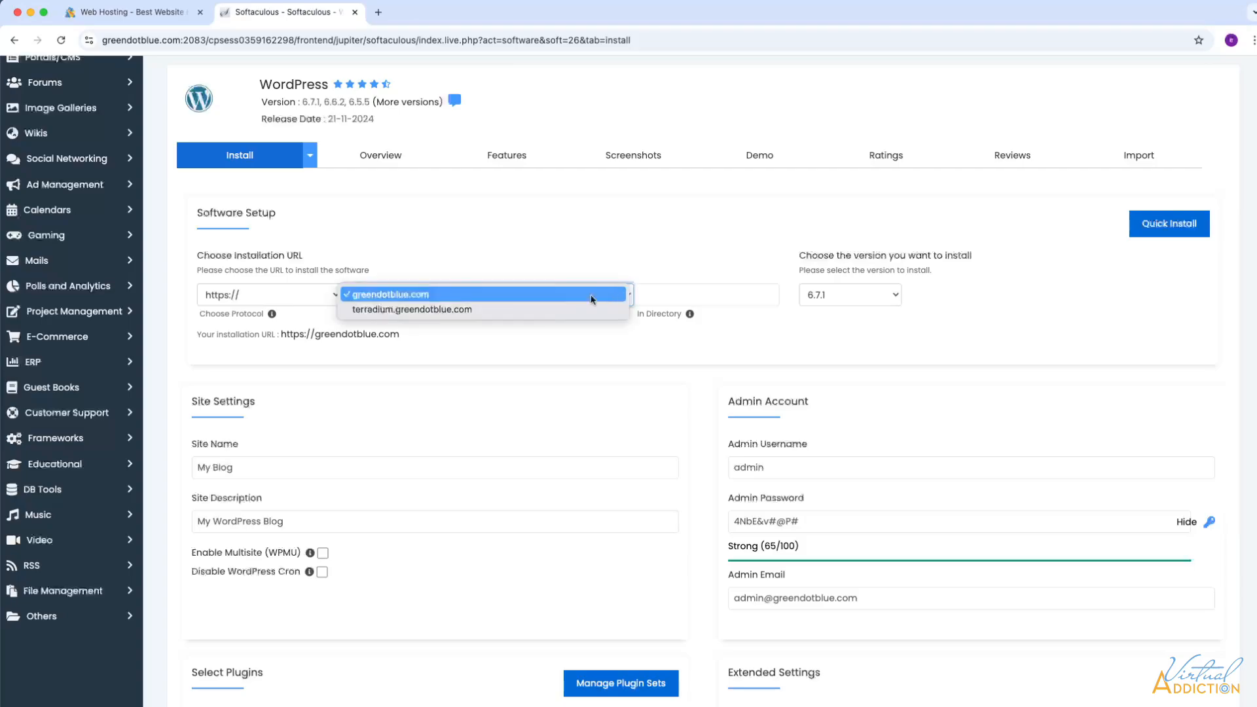
- Choose terradium.greendotblue.com as the install domain and check the available WordPress versions
left_click(432, 312)
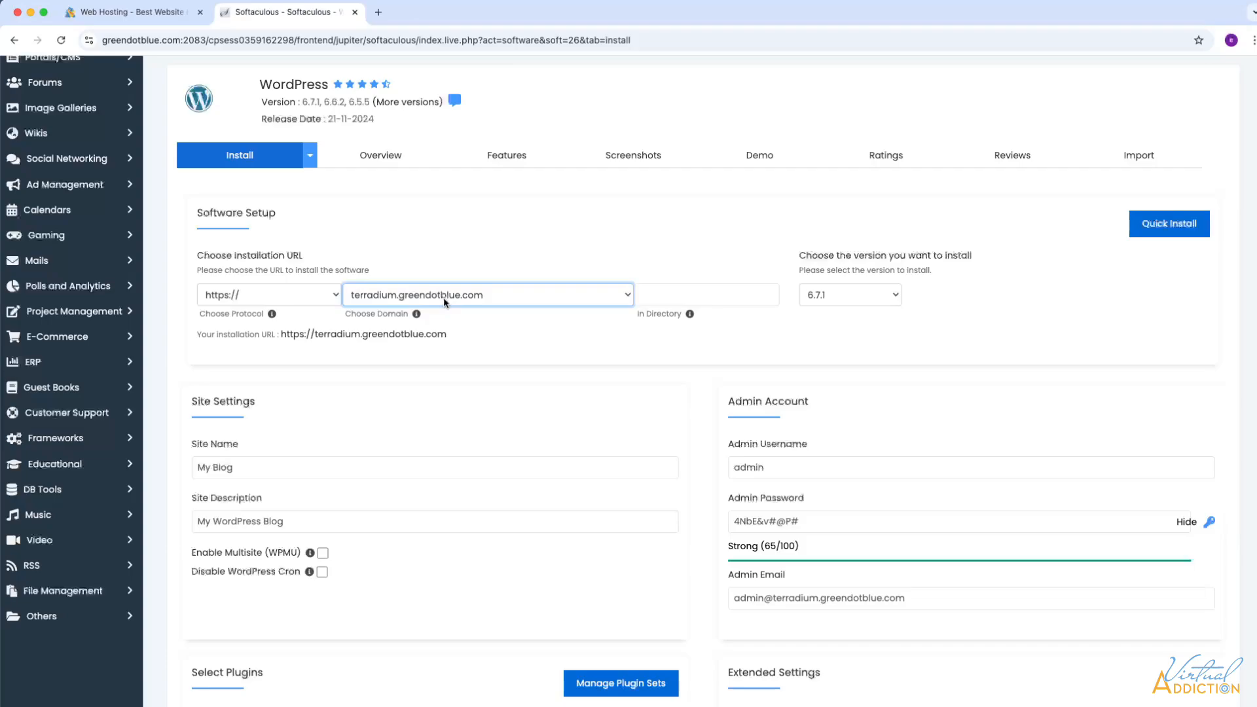
left_click(897, 299)
left_click(825, 293)
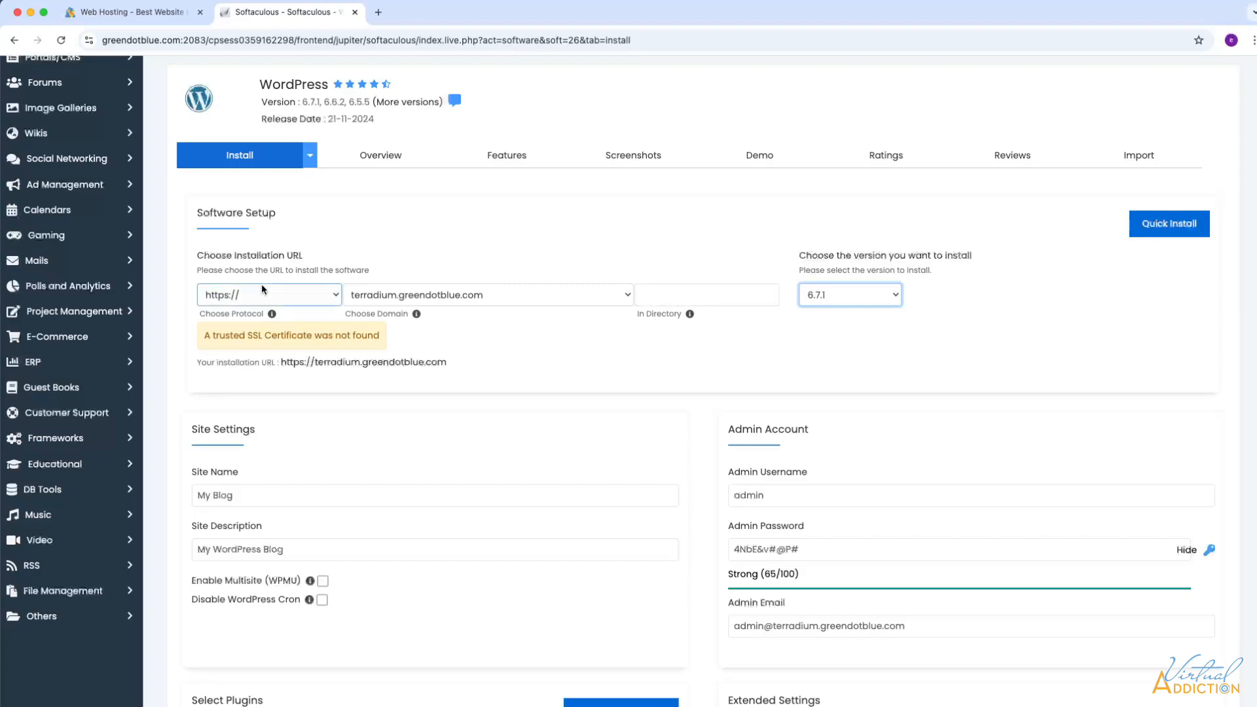
left_click_drag(202, 336, 391, 339)
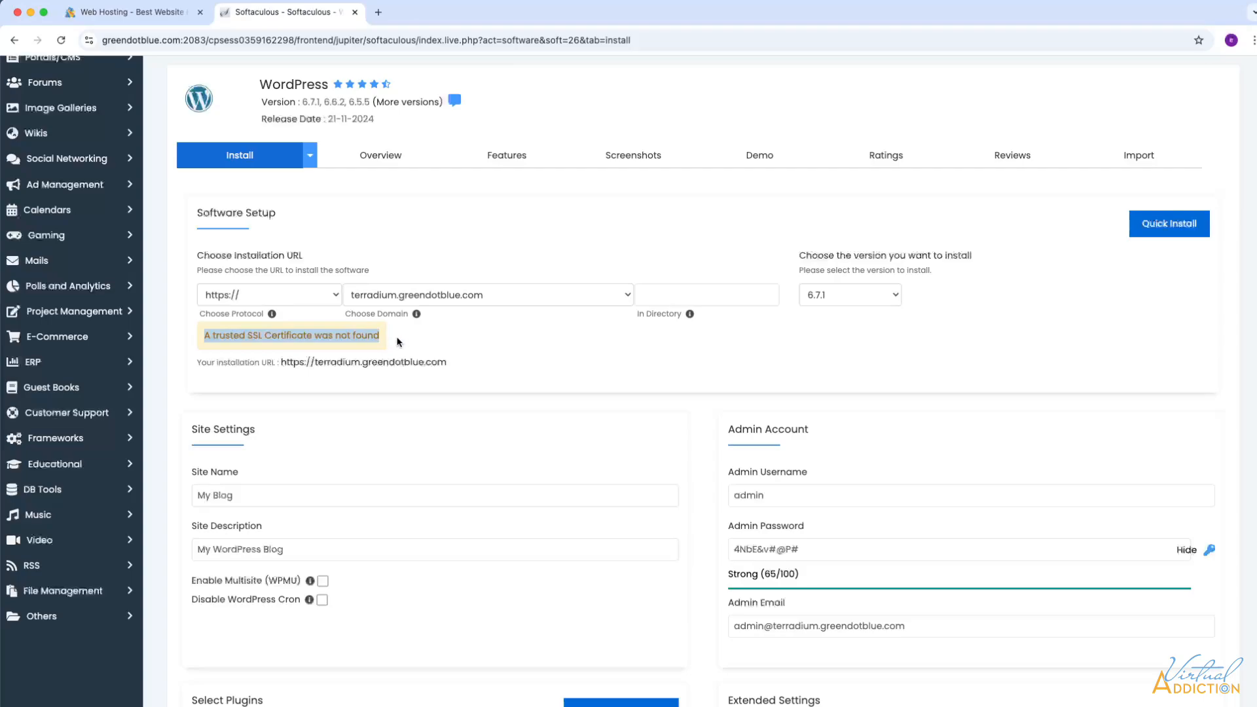
left_click(396, 341)
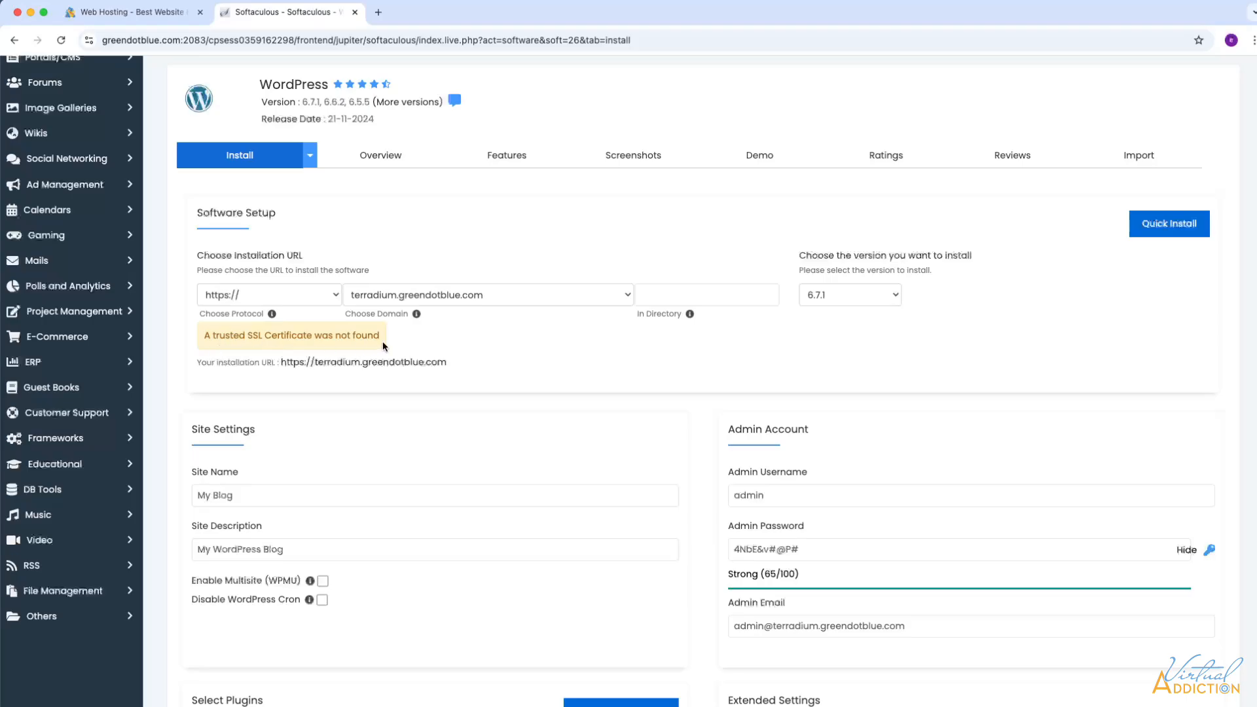
scroll(590, 353, "down", 1)
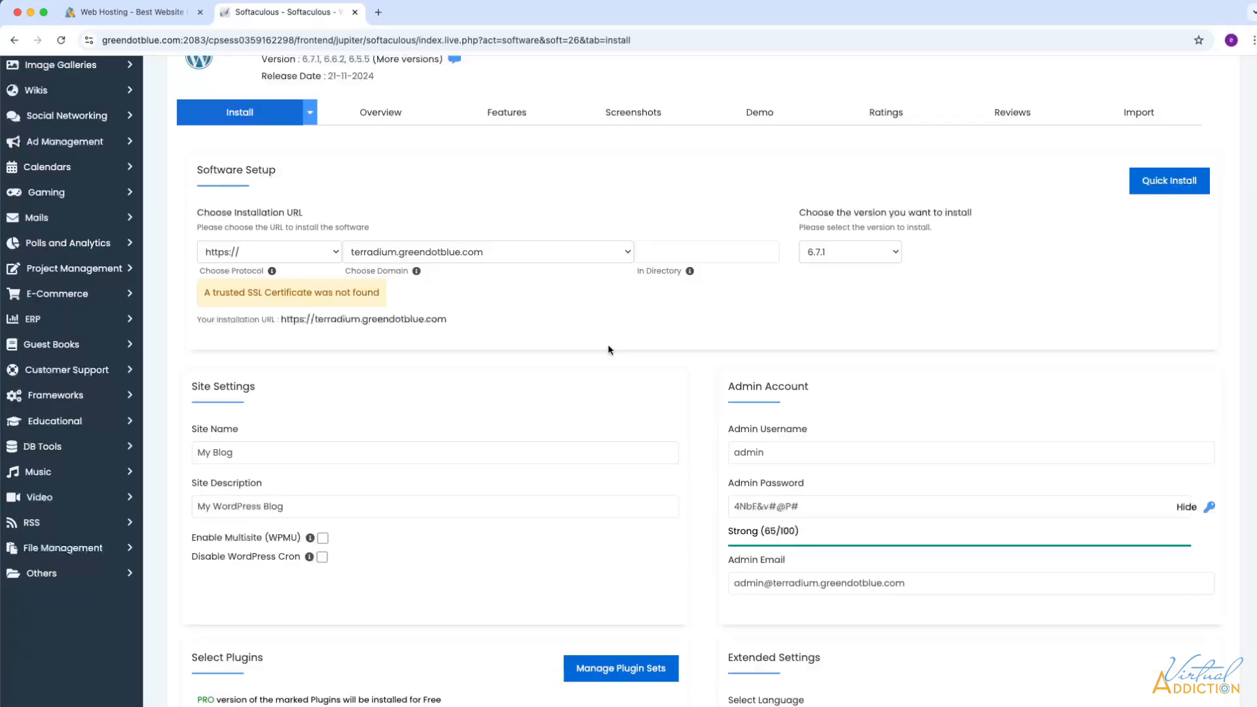
scroll(609, 352, "up", 1)
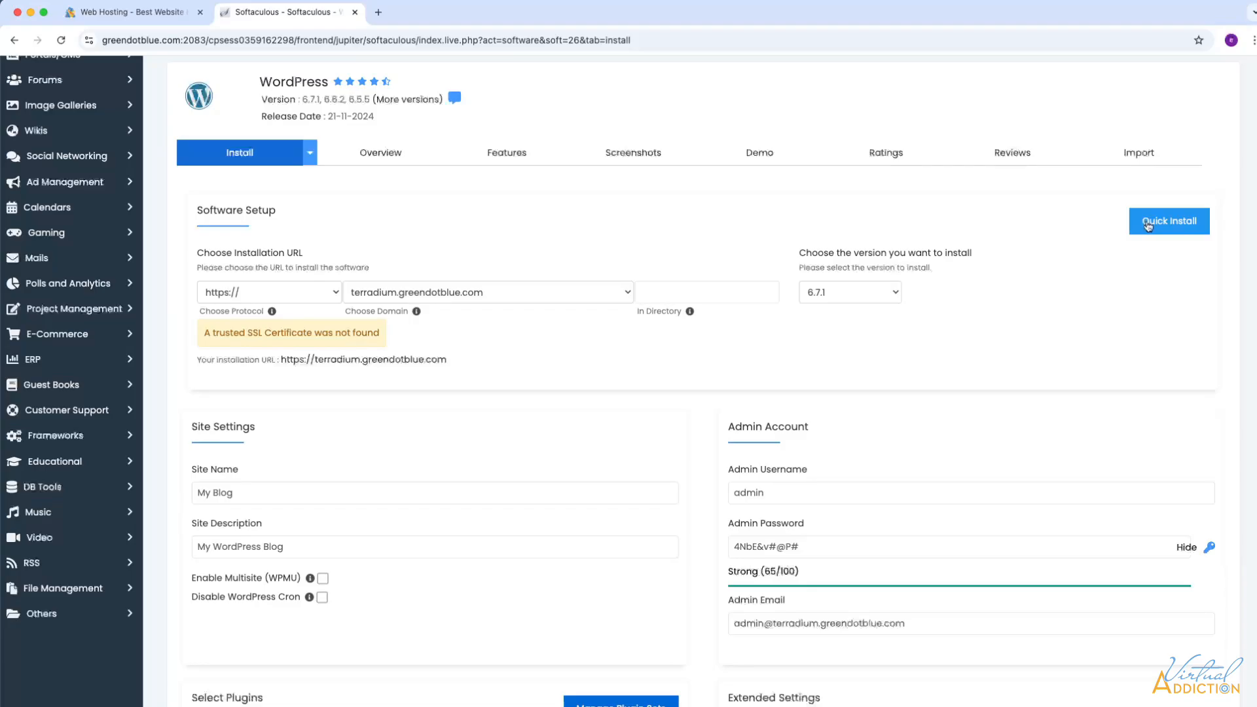
scroll(419, 360, "down", 3)
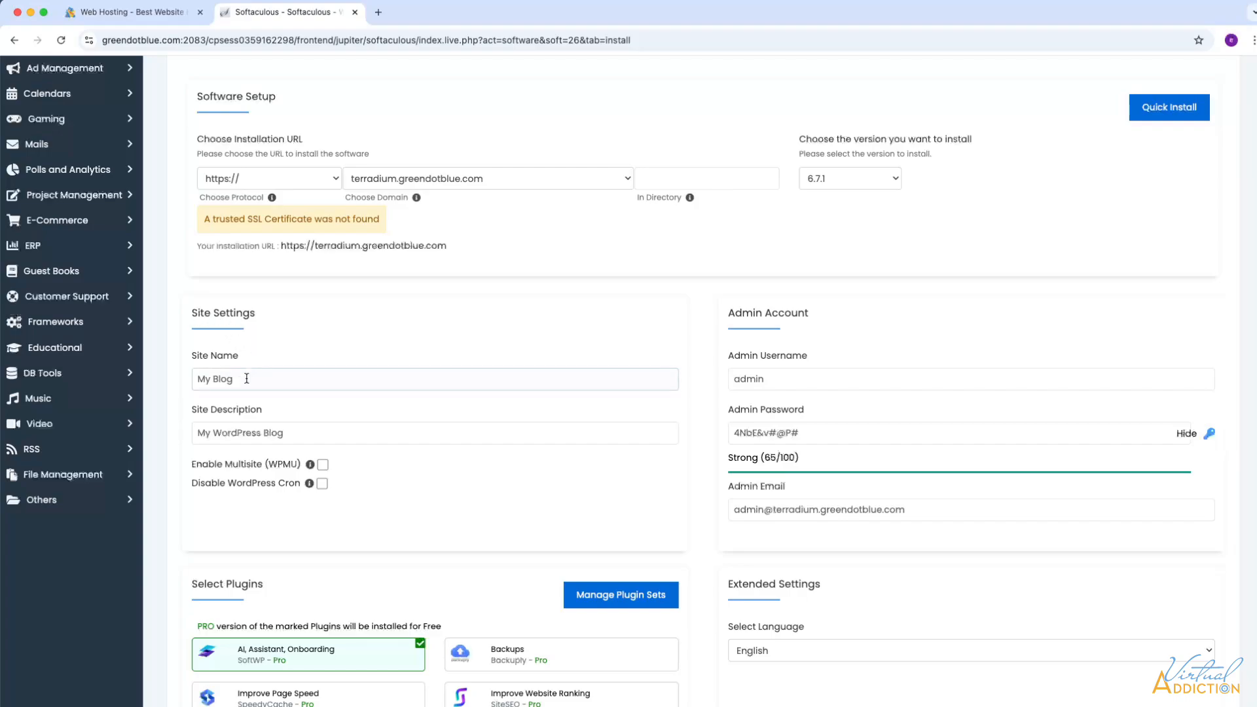
- Replace 'My Blog' with 'terradium' and the description with 'a company that creates custom terrariums'
left_click(247, 379)
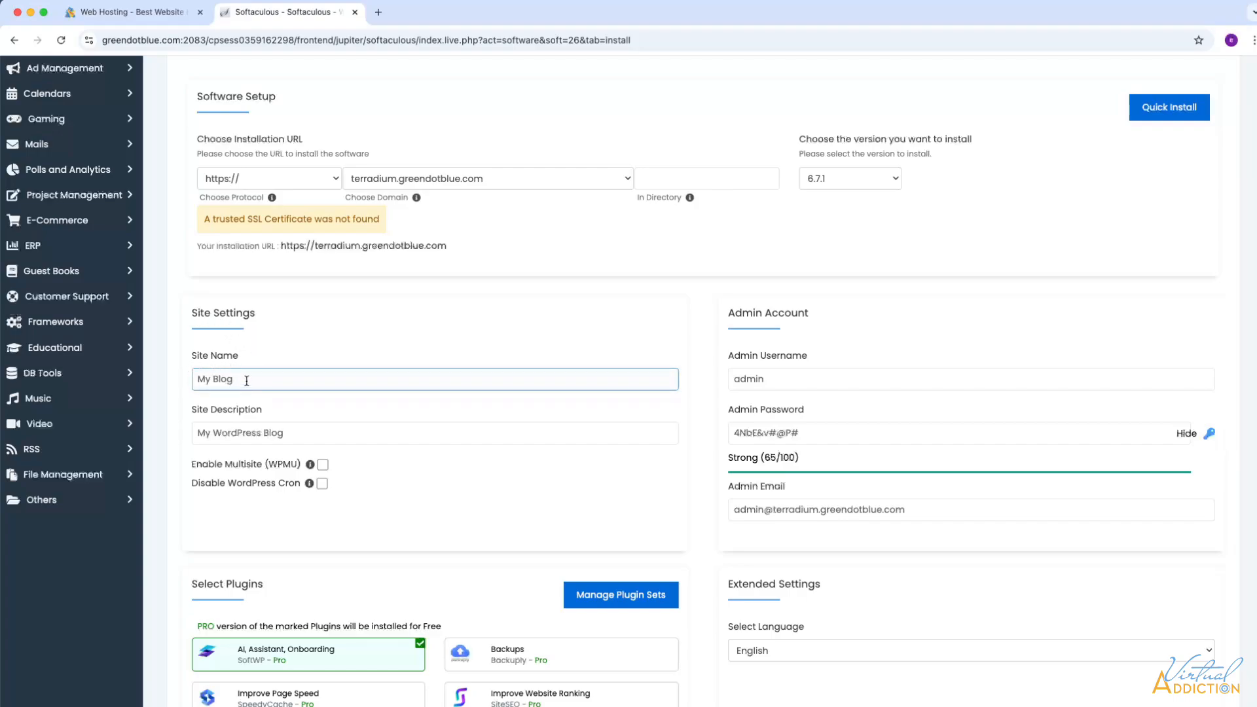
scroll(249, 379, "down", 1)
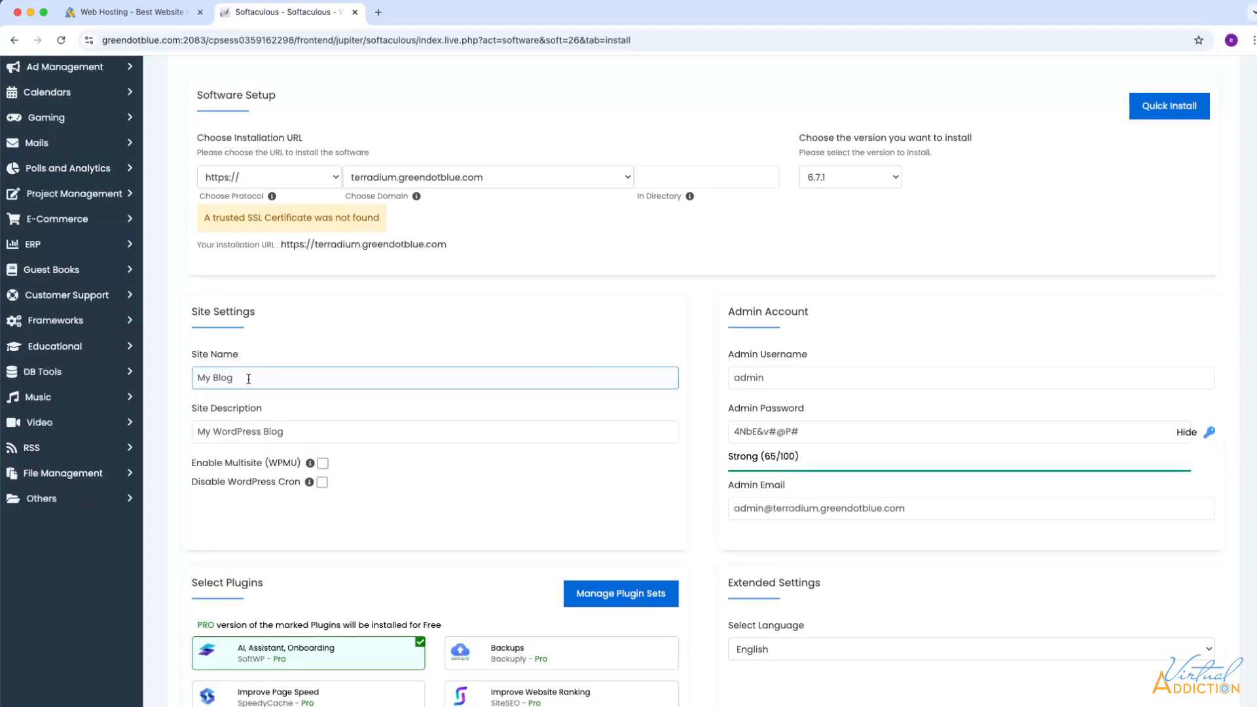
left_click_drag(249, 379, 190, 377)
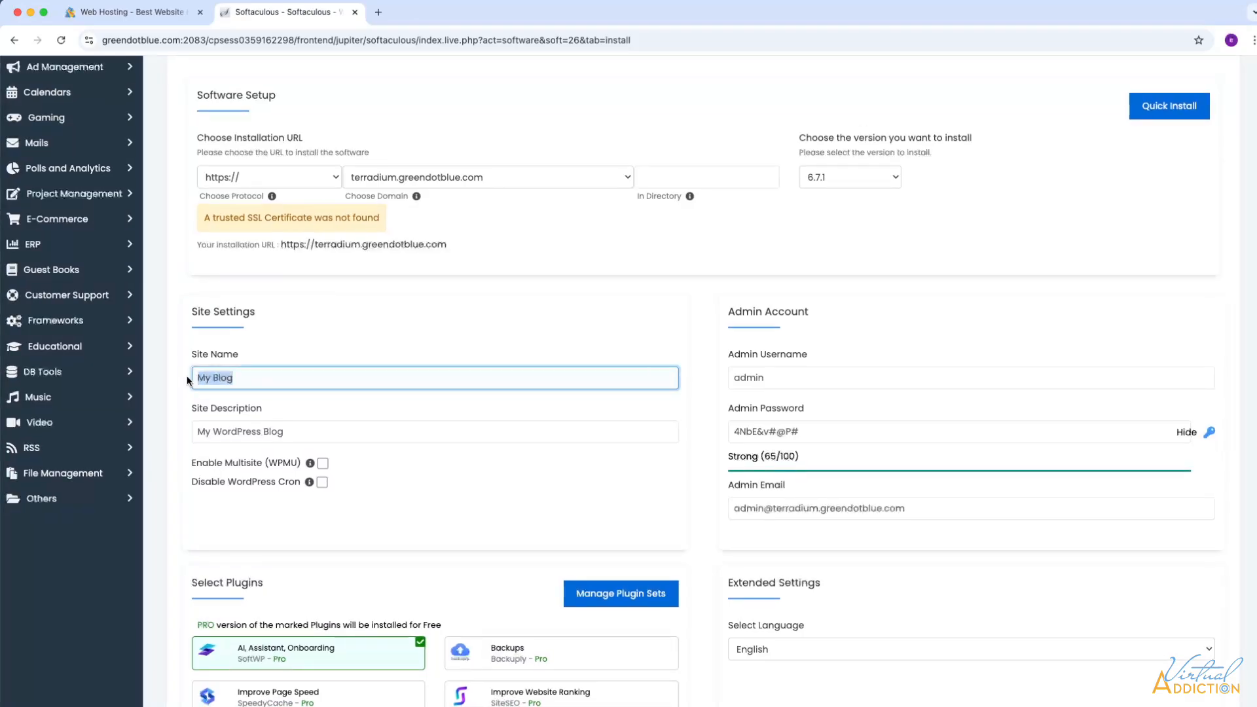
type("terradium")
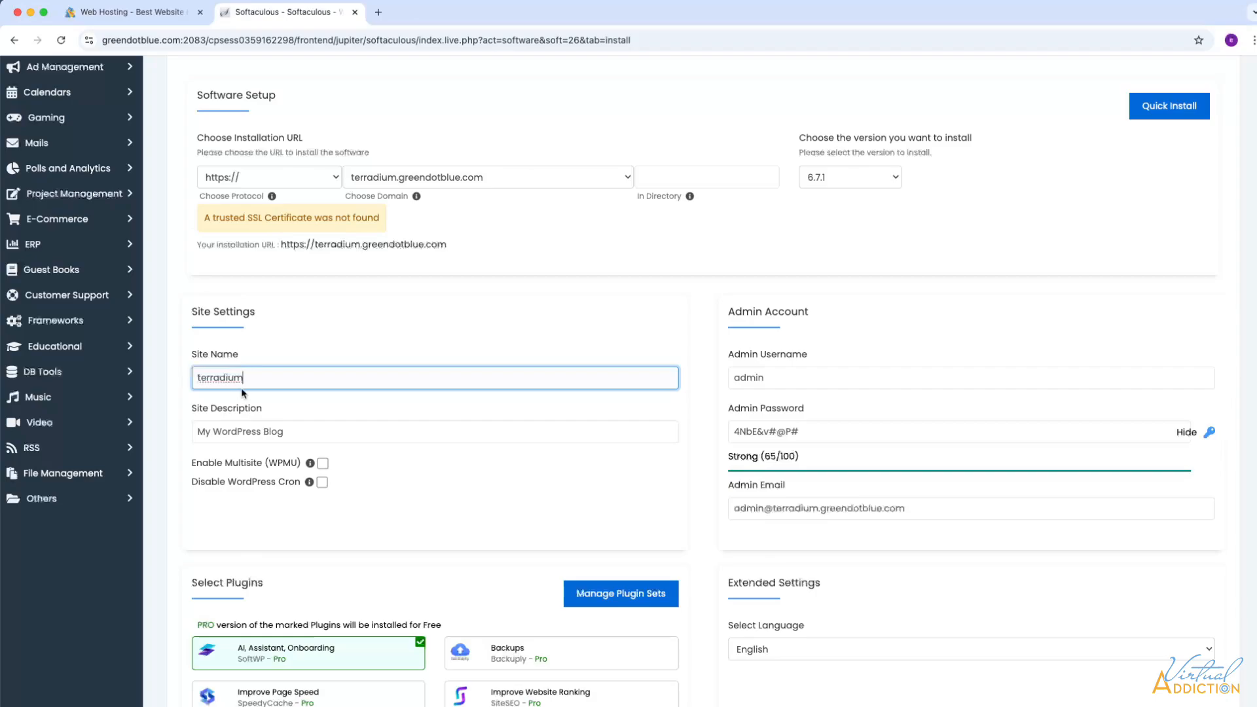
left_click_drag(295, 431, 166, 427)
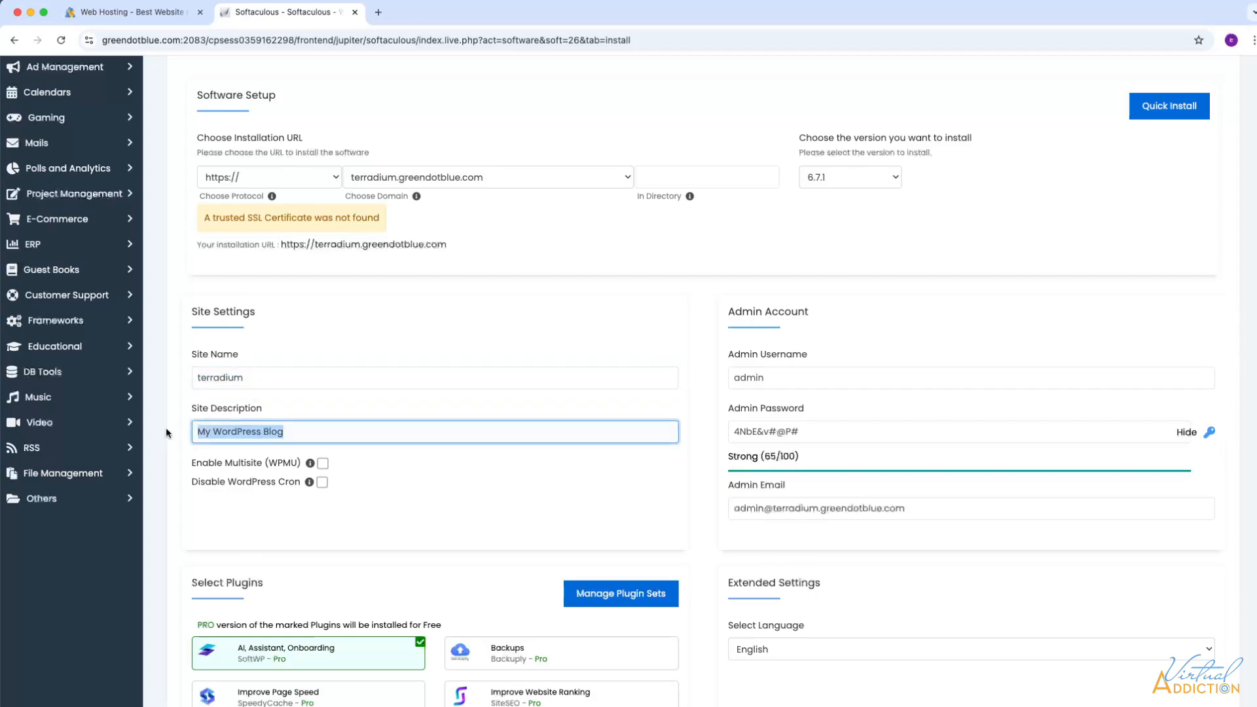
type("a company that creates custom terrariums")
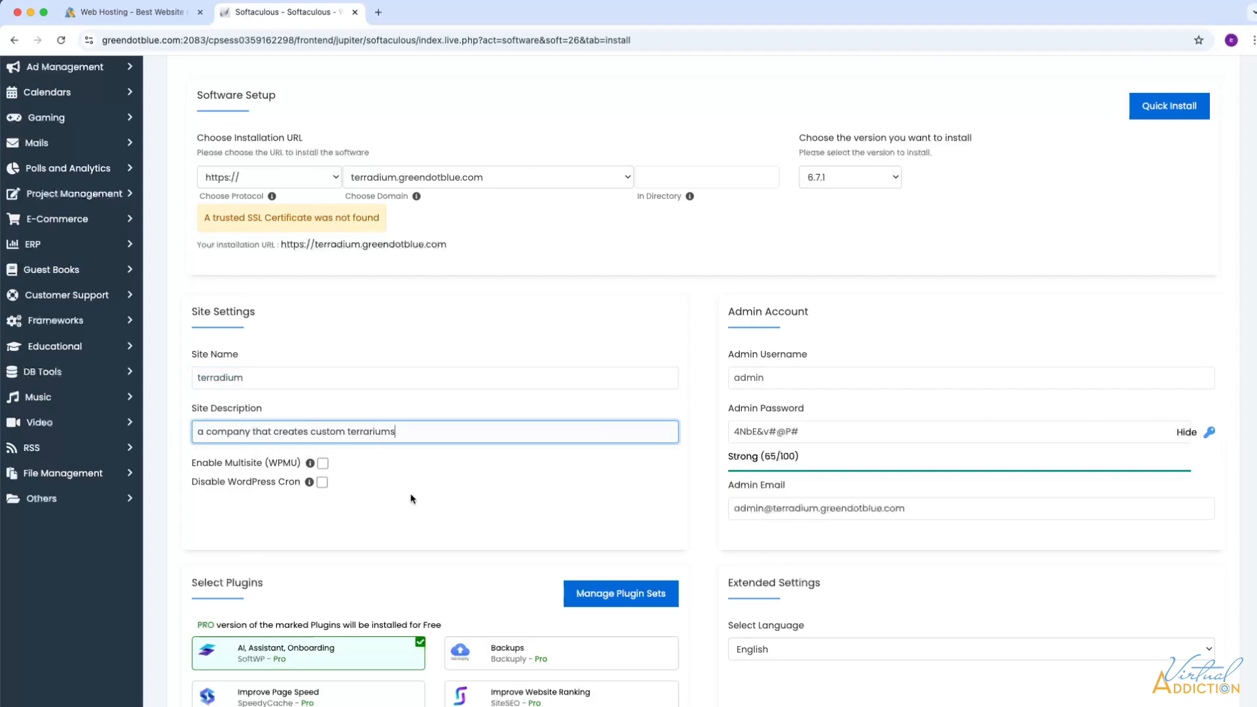
left_click(779, 379)
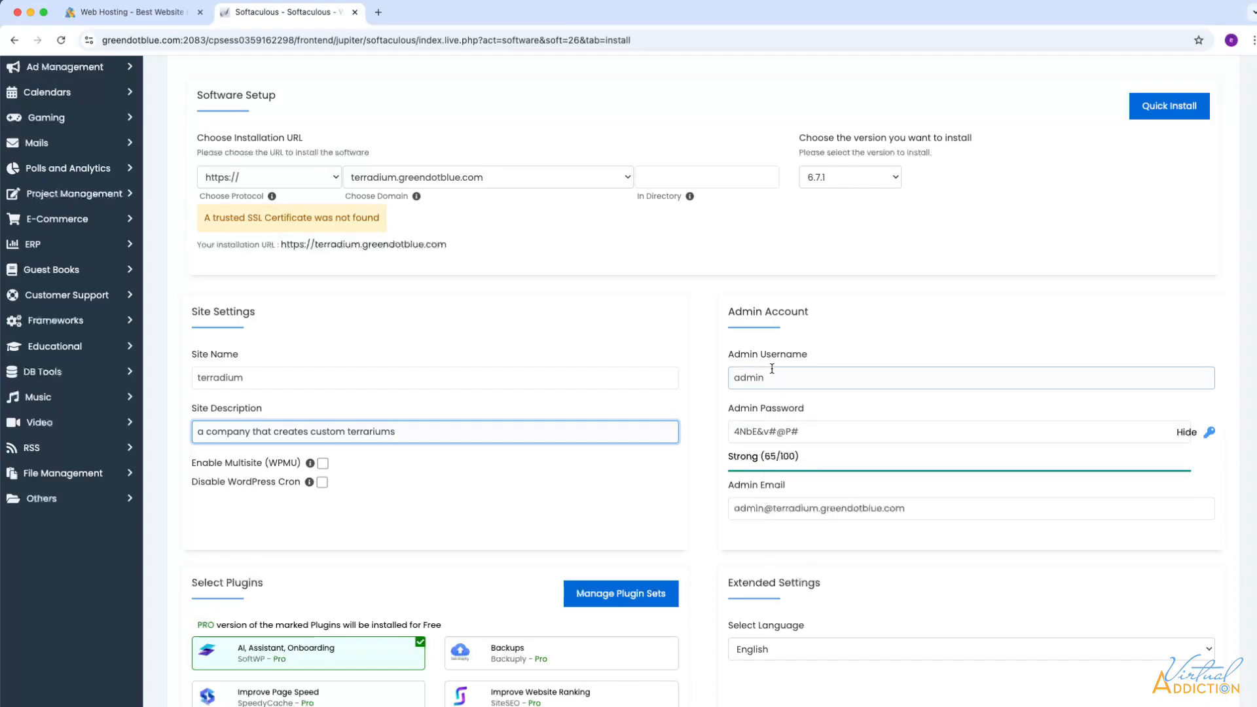
- Append the user's first name to the default admin username
left_click_drag(782, 377, 728, 380)
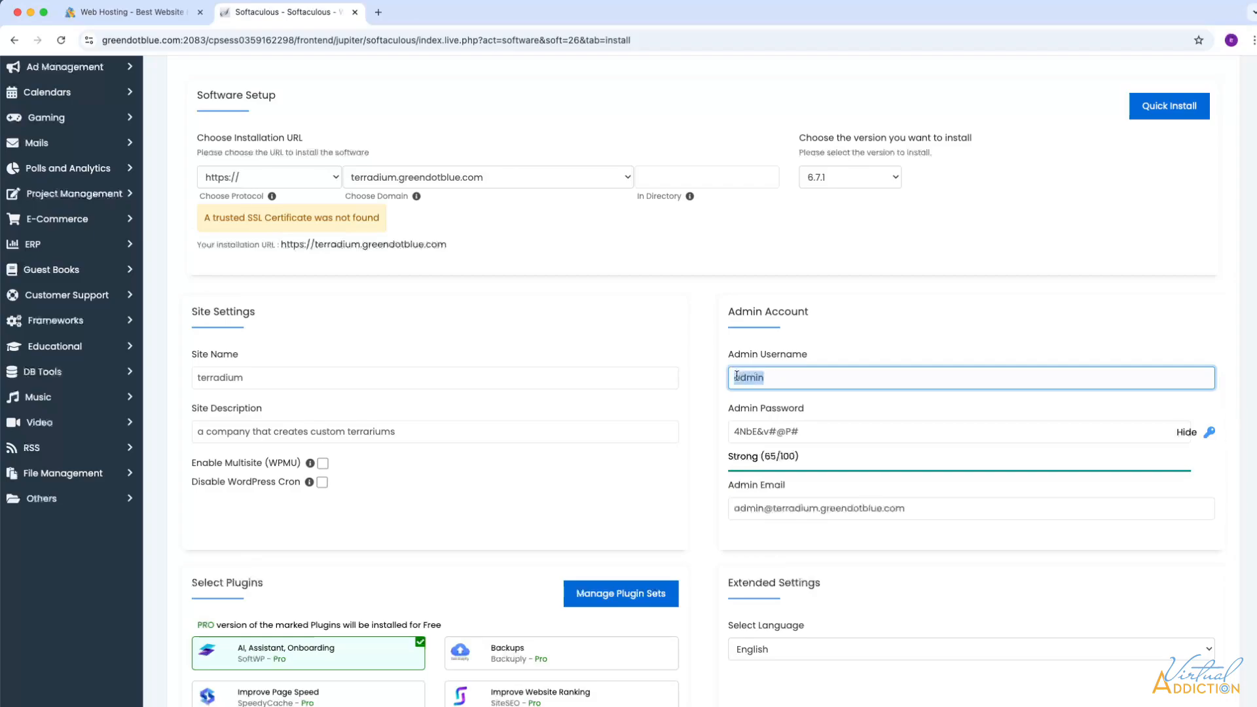
left_click(777, 377)
type("Emily")
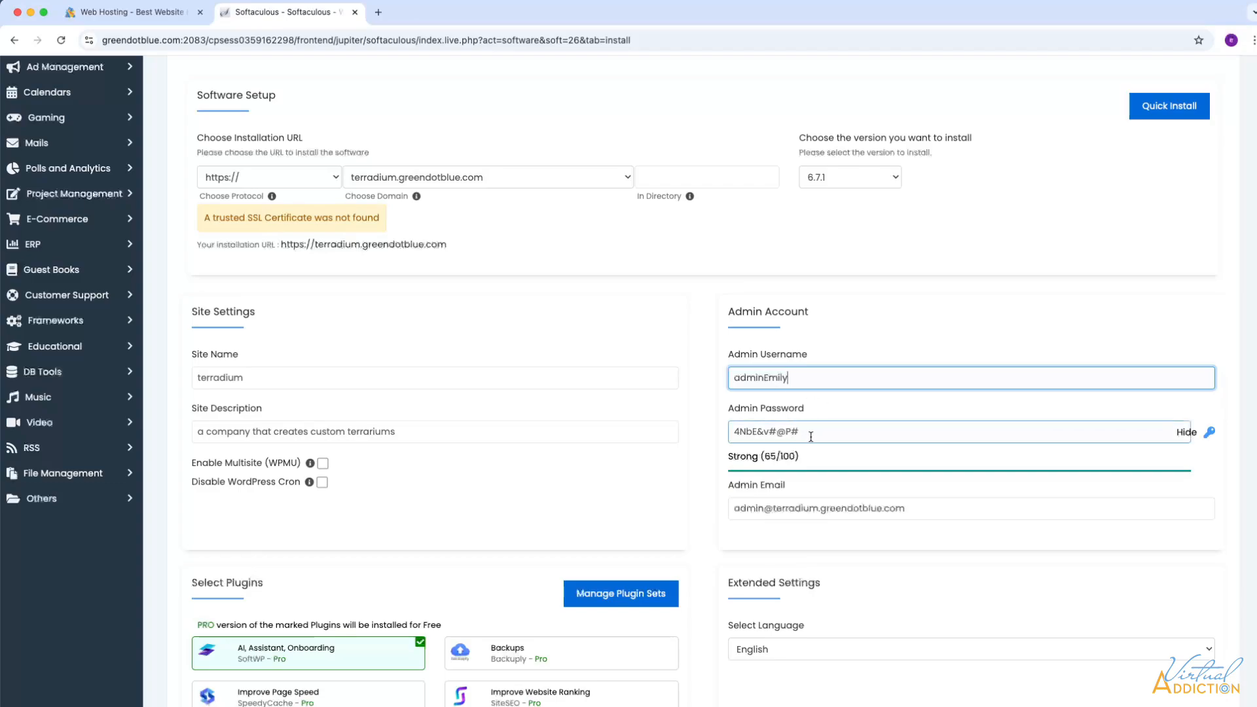
- Replace the generated admin password with a pasted strong password rated 98/100
left_click_drag(828, 431, 717, 434)
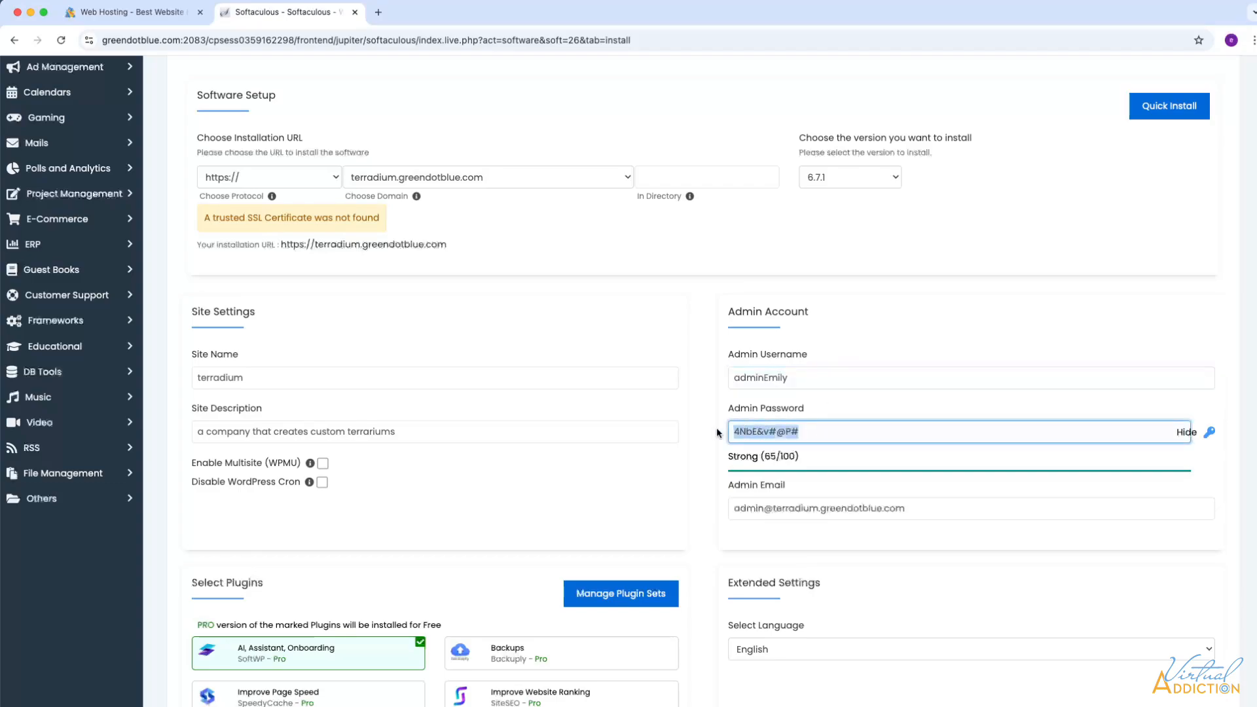
key("BackSpace")
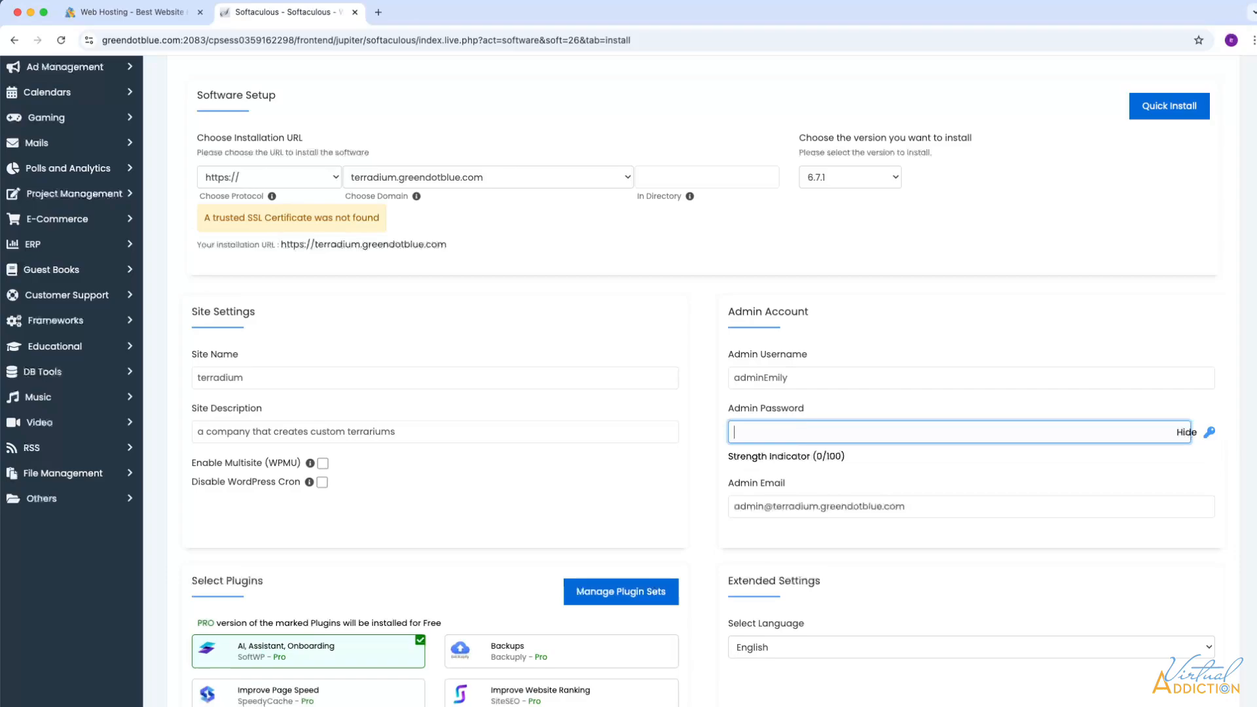
left_click(1187, 432)
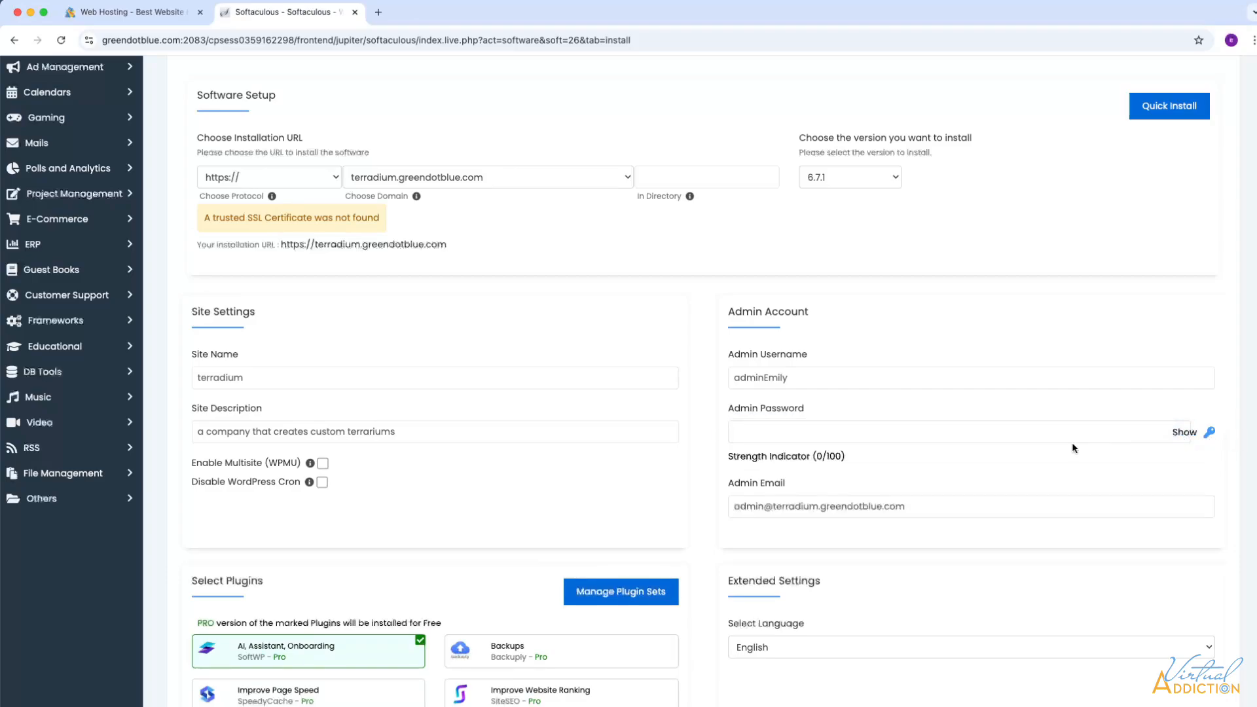
left_click(737, 430)
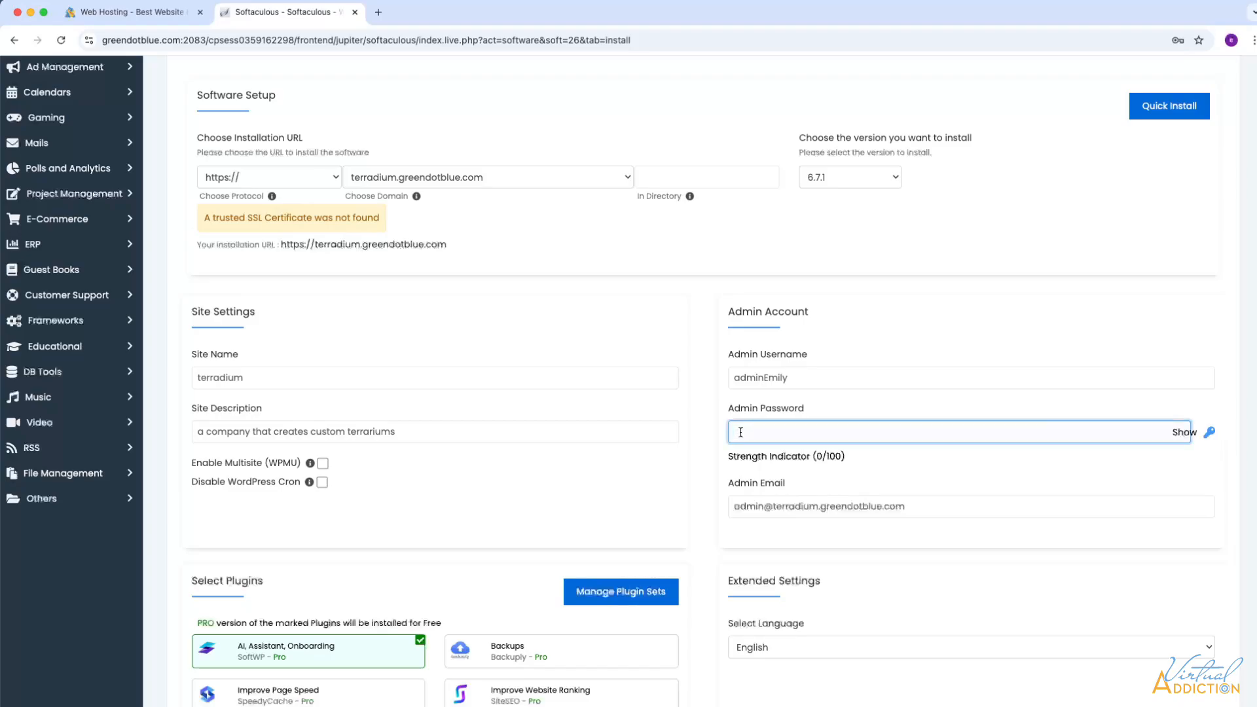
key("super+v")
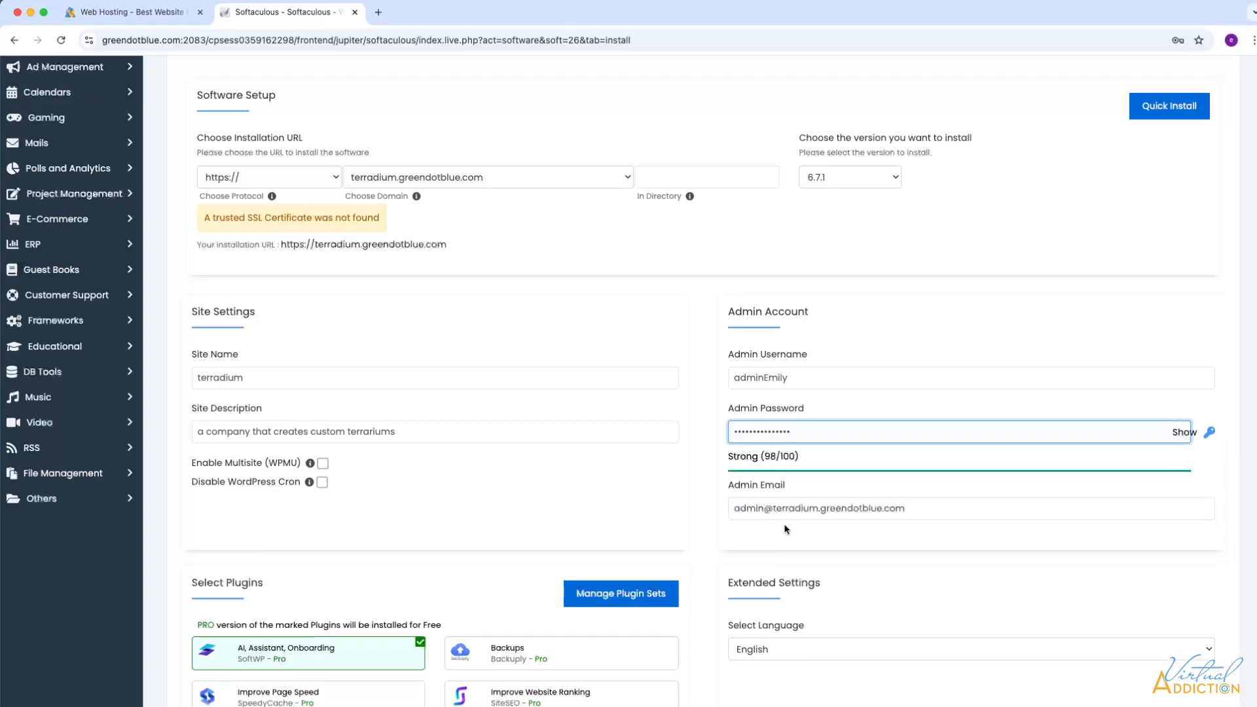
scroll(784, 575, "down", 2)
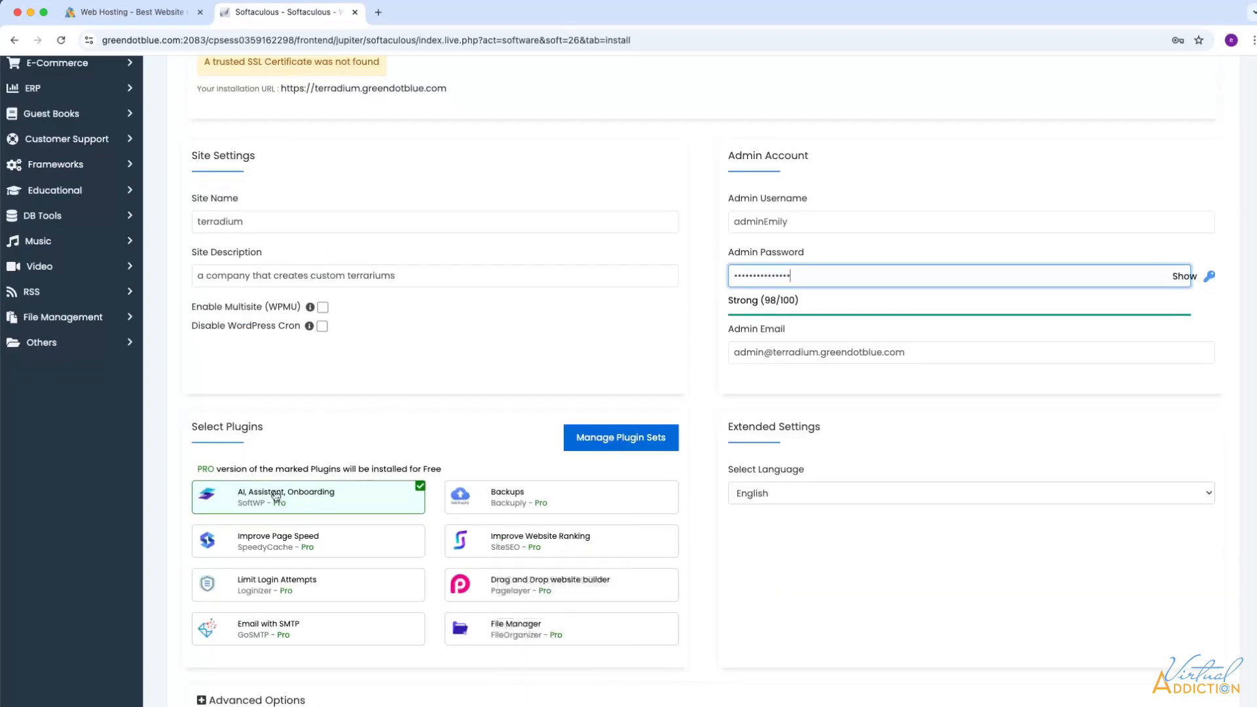
- Deselect the SoftWP AI, Assistant, Onboarding plugin under Select Plugins
mouse_move(342, 513)
scroll(342, 513, "down", 1)
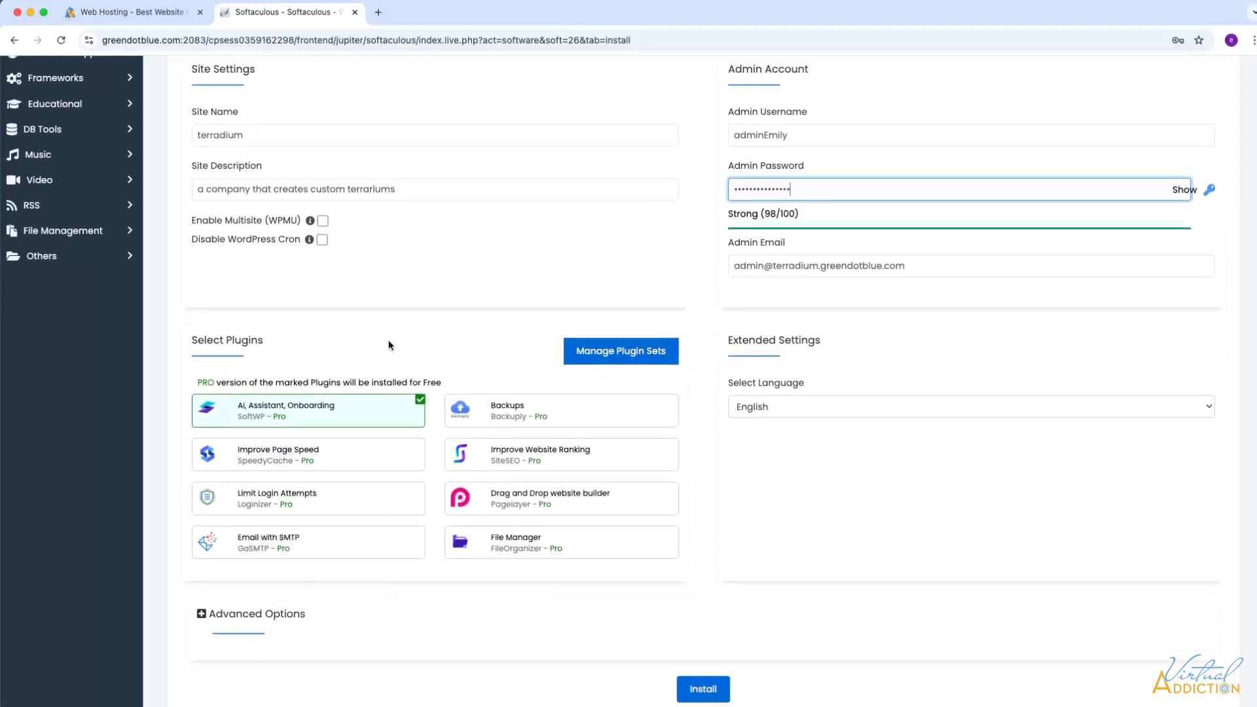
mouse_move(496, 421)
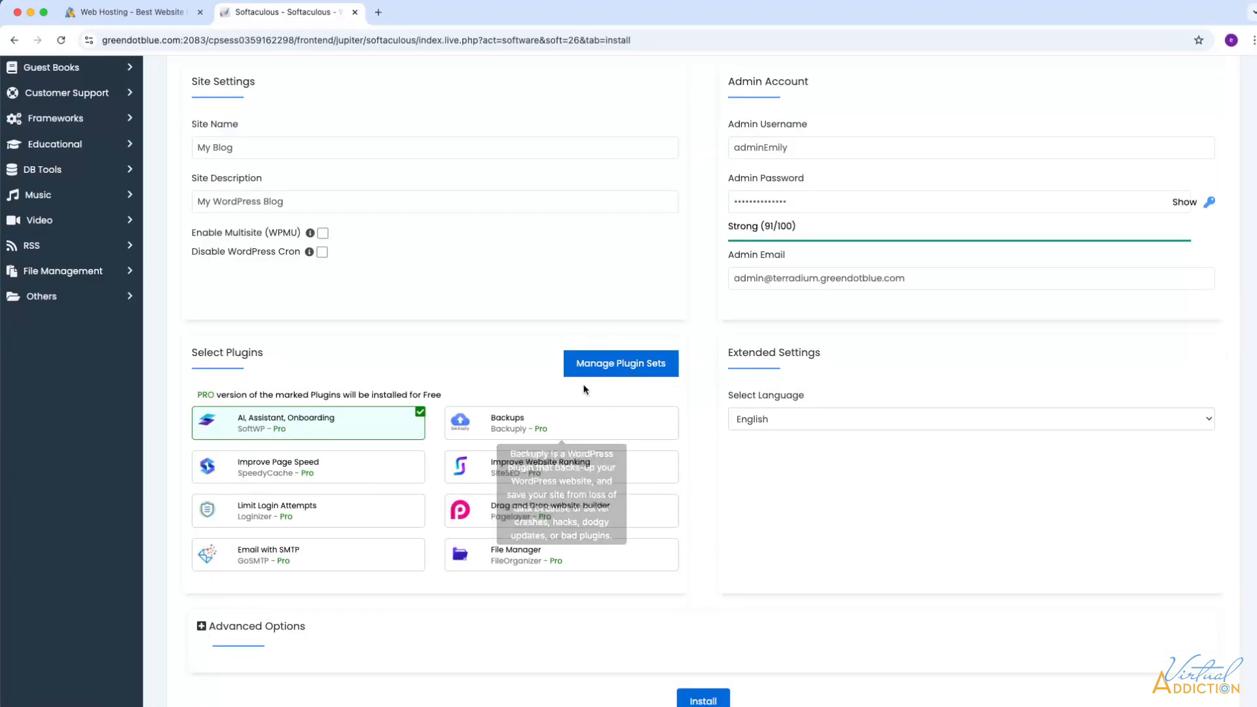
mouse_move(300, 419)
left_click(387, 421)
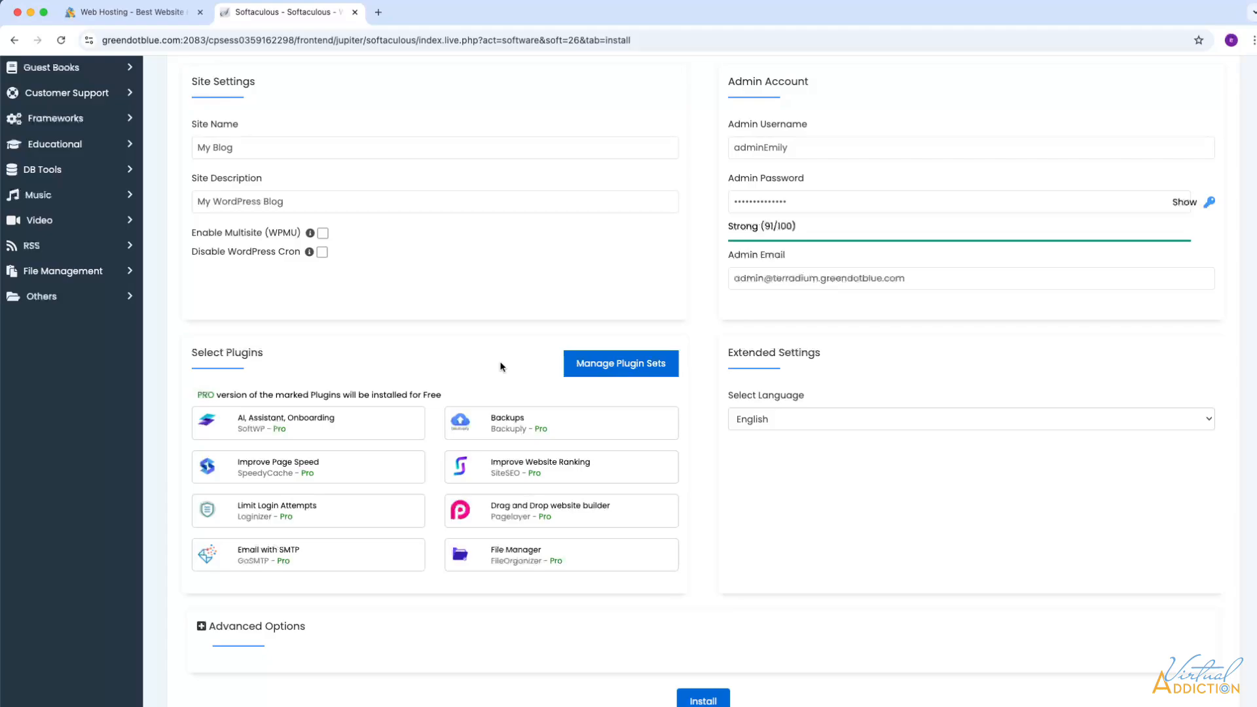
scroll(754, 513, "down", 3)
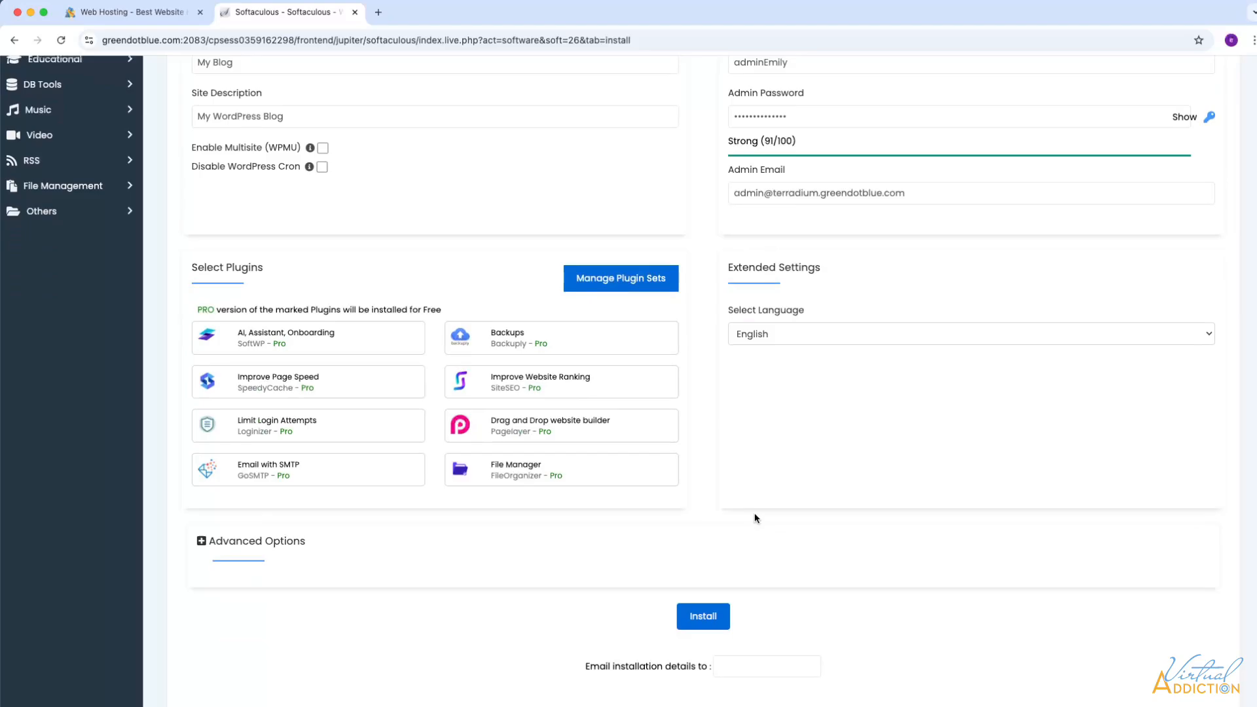
- Install WordPress, then return to WordPress Management showing terradium.greendotblue.com at version 6.7.1
left_click(716, 619)
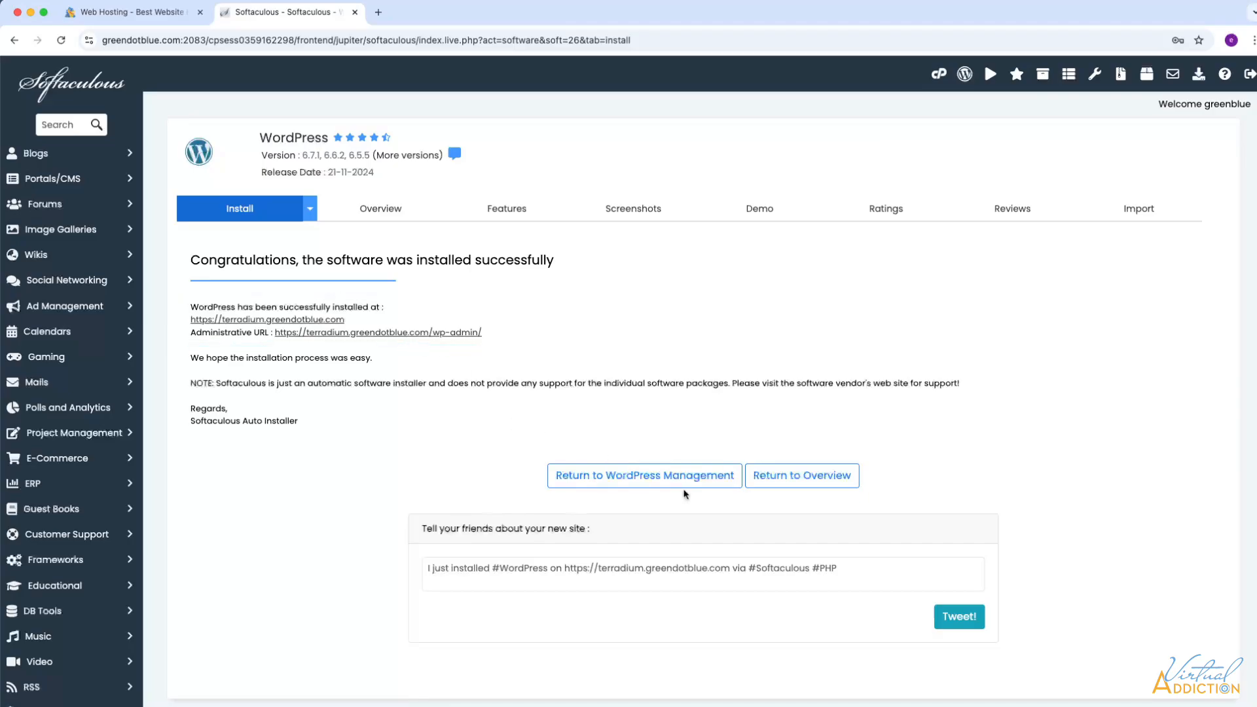
left_click(677, 479)
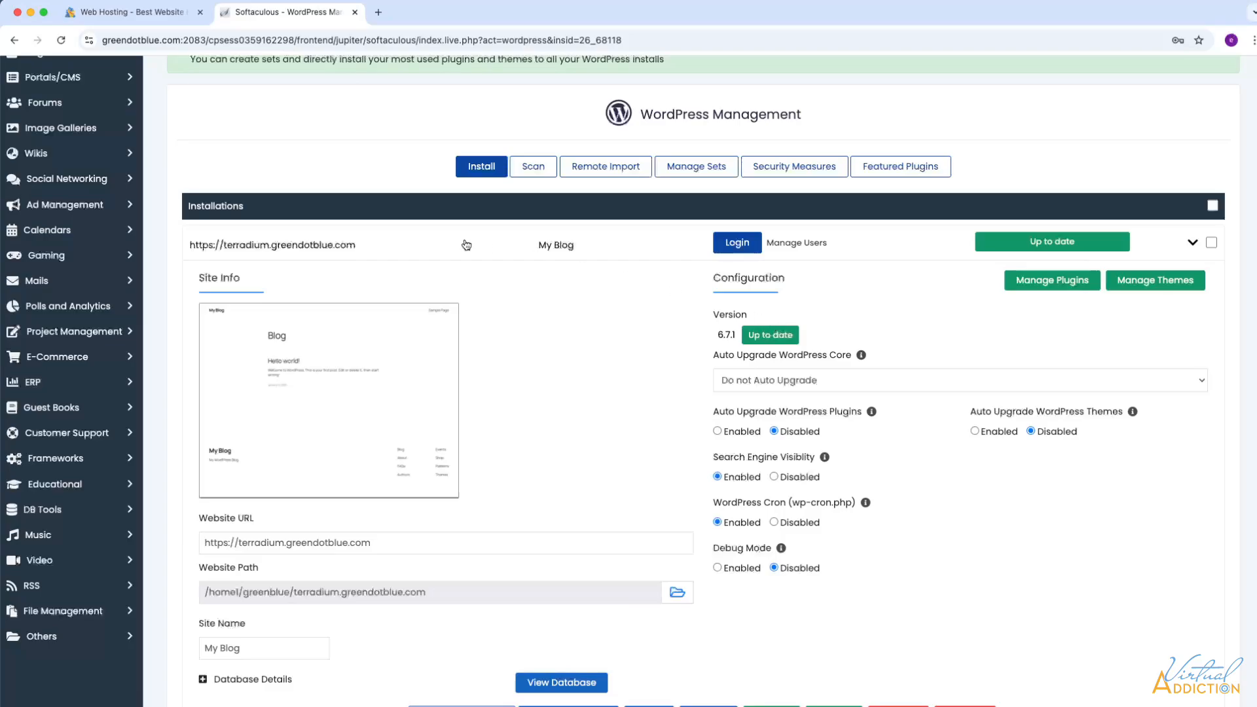
- Open the new site in a new tab and scroll through its front page
right_click(333, 249)
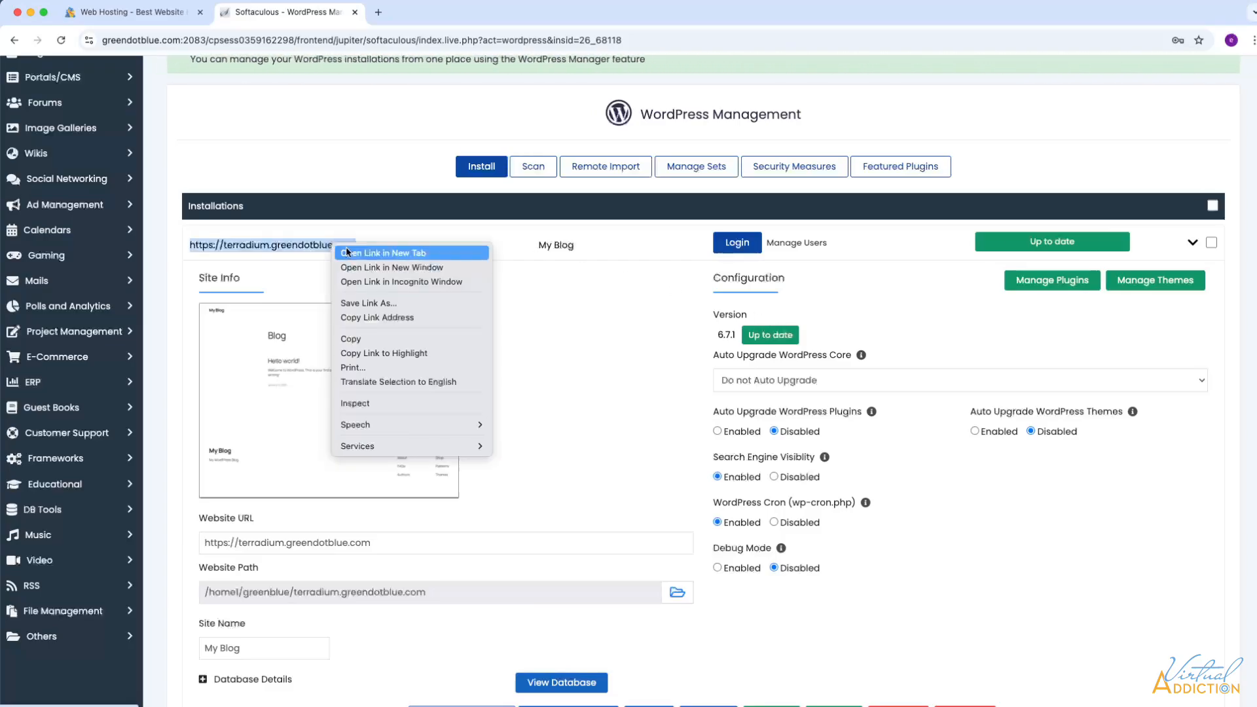
left_click(366, 253)
left_click(423, 12)
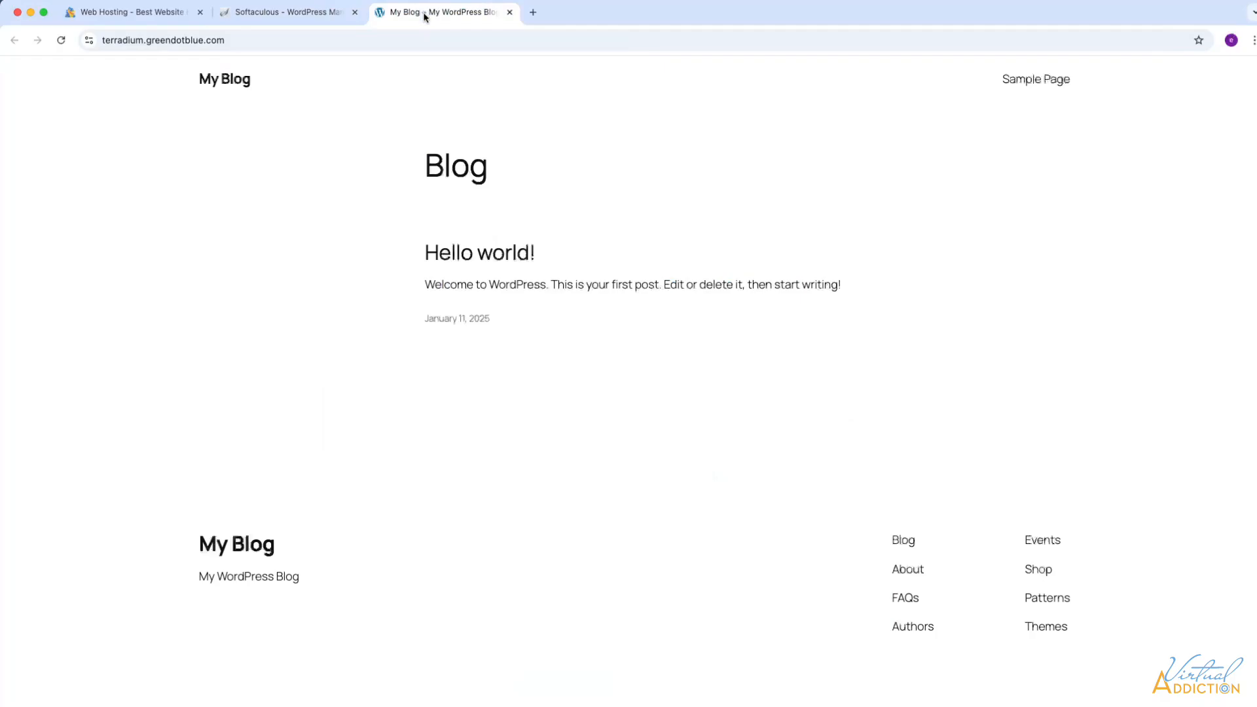
scroll(417, 249, "down", 2)
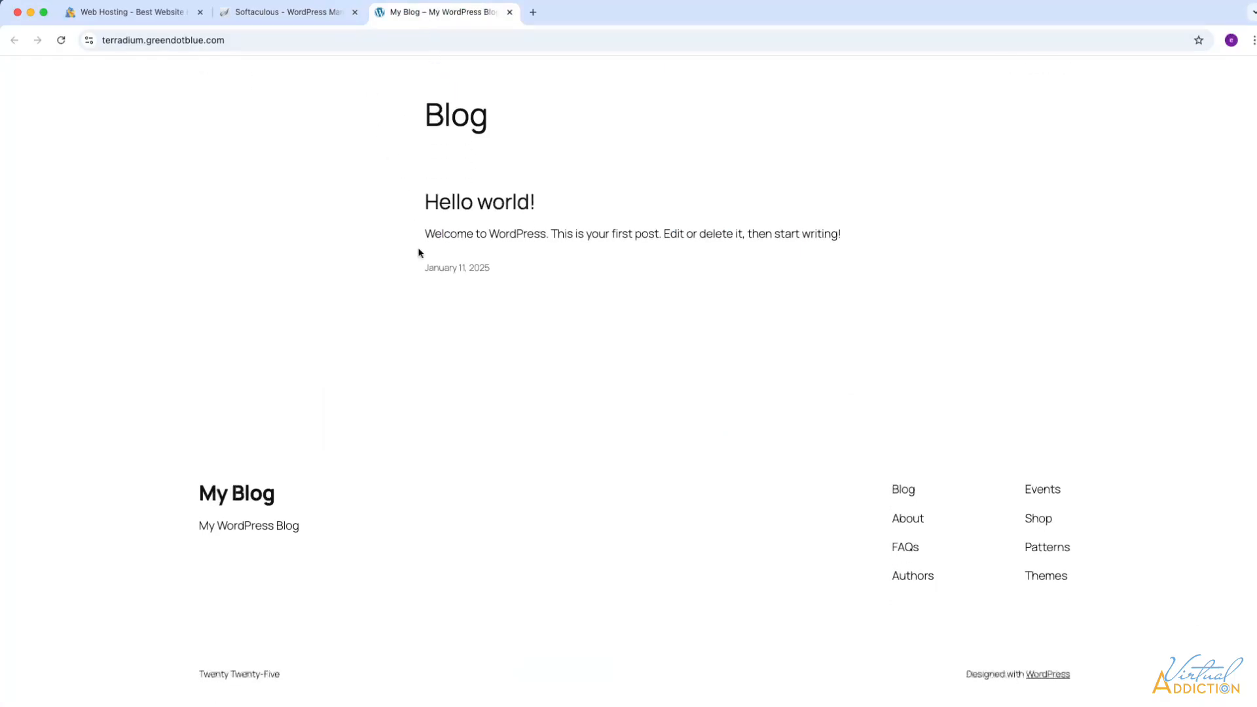
scroll(393, 196, "up", 3)
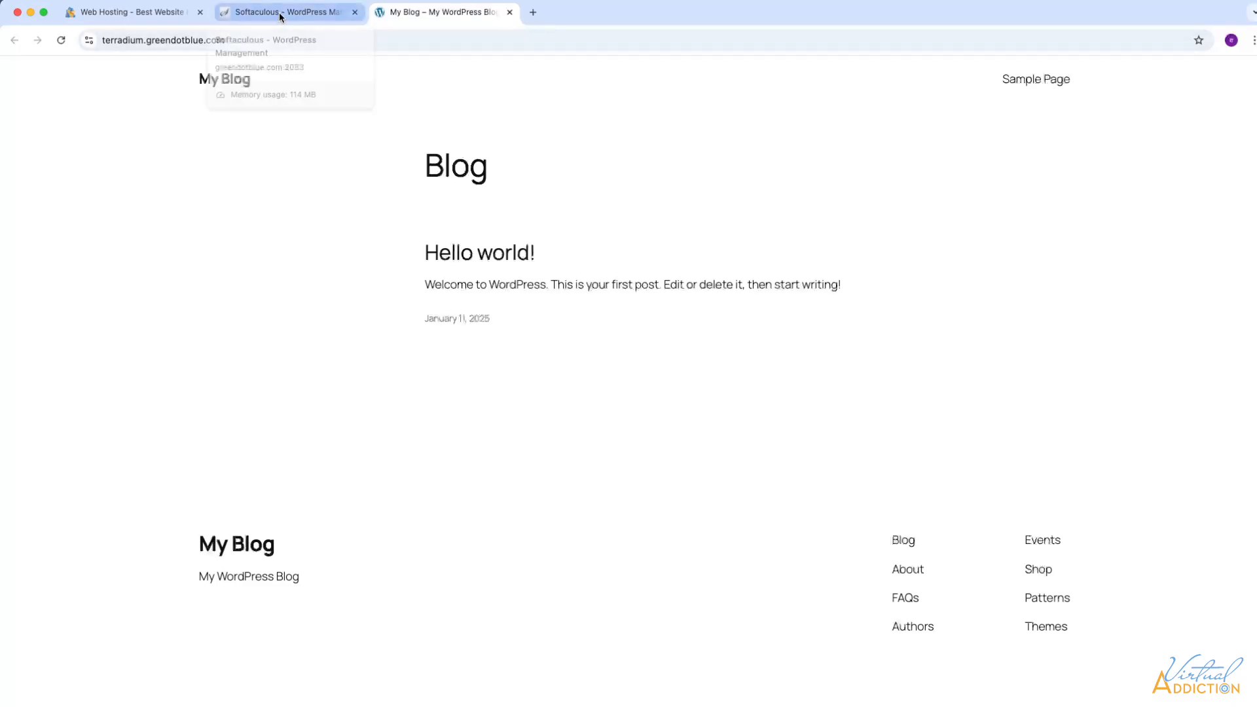
- Load the site's /admin login page in a fresh tab using the copied site address
left_click(533, 16)
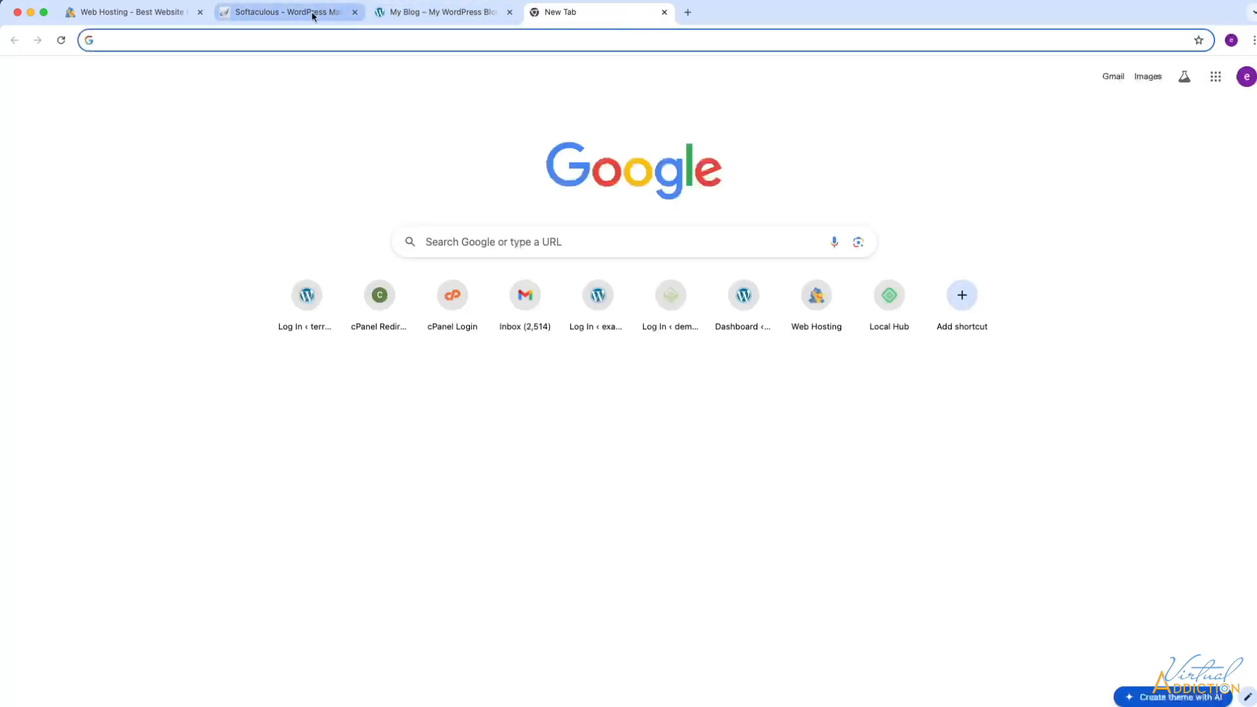
left_click(313, 13)
left_click(486, 13)
left_click(288, 40)
key("ctrl+c")
left_click(531, 18)
key("ctrl+v")
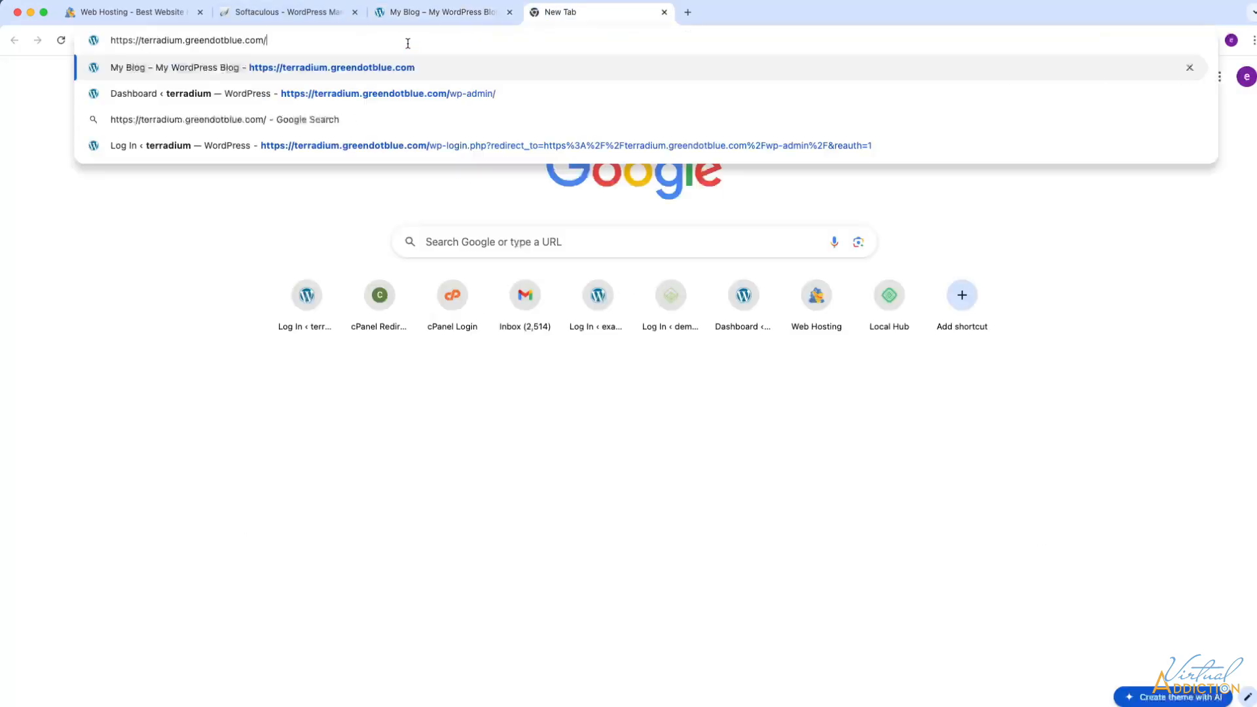
type("/")
key("BackSpace")
type("admin")
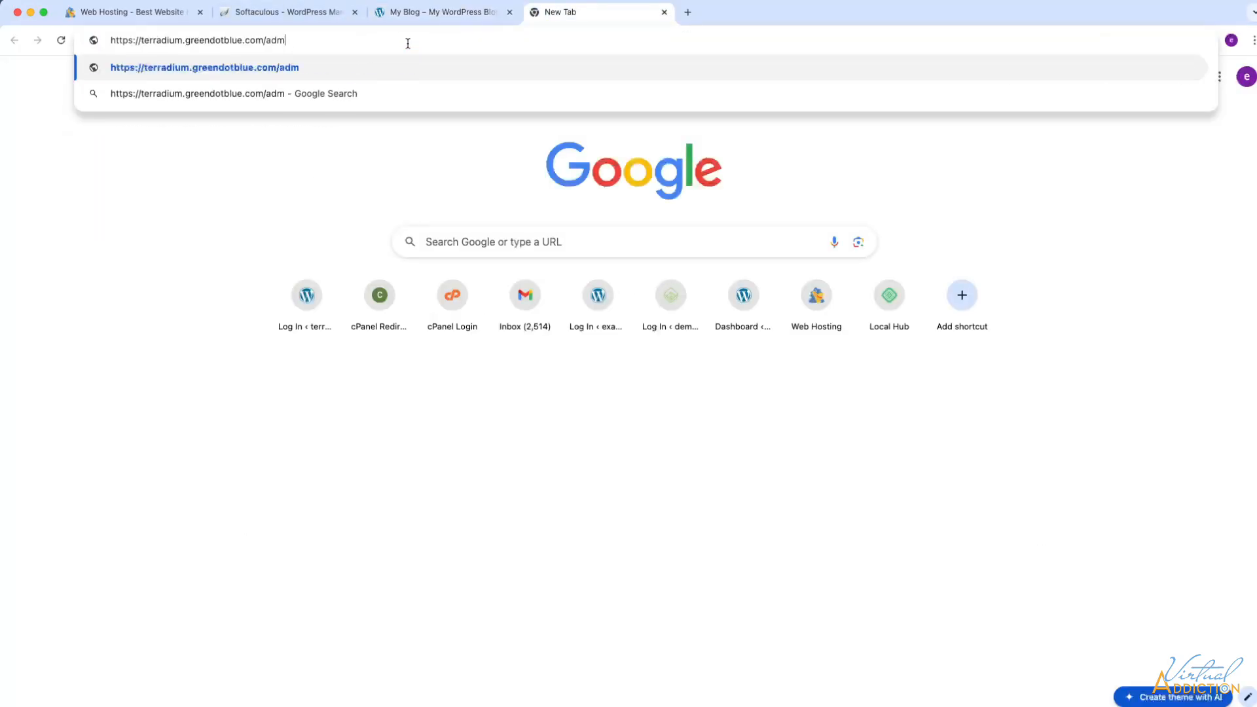
key("Return")
- Enter the admin username on the login form and move to the password field
type("adm")
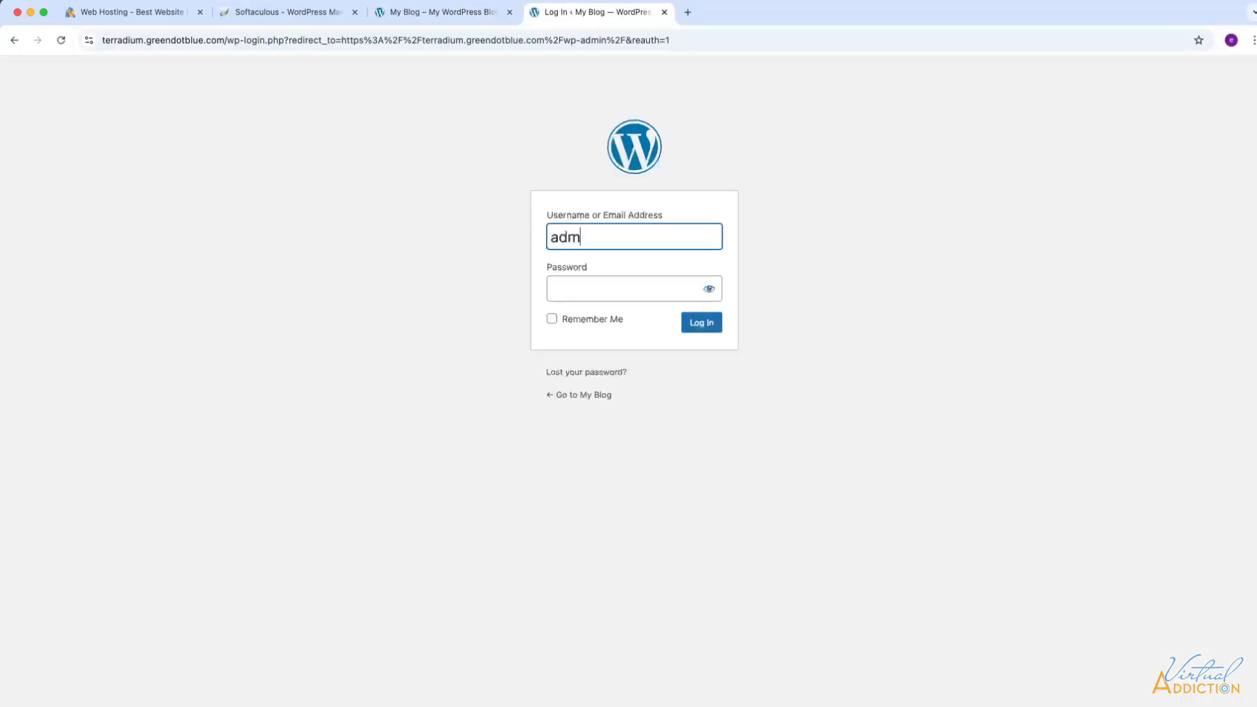
type("ine")
key("BackSpace")
type("Emily")
key("Tab")
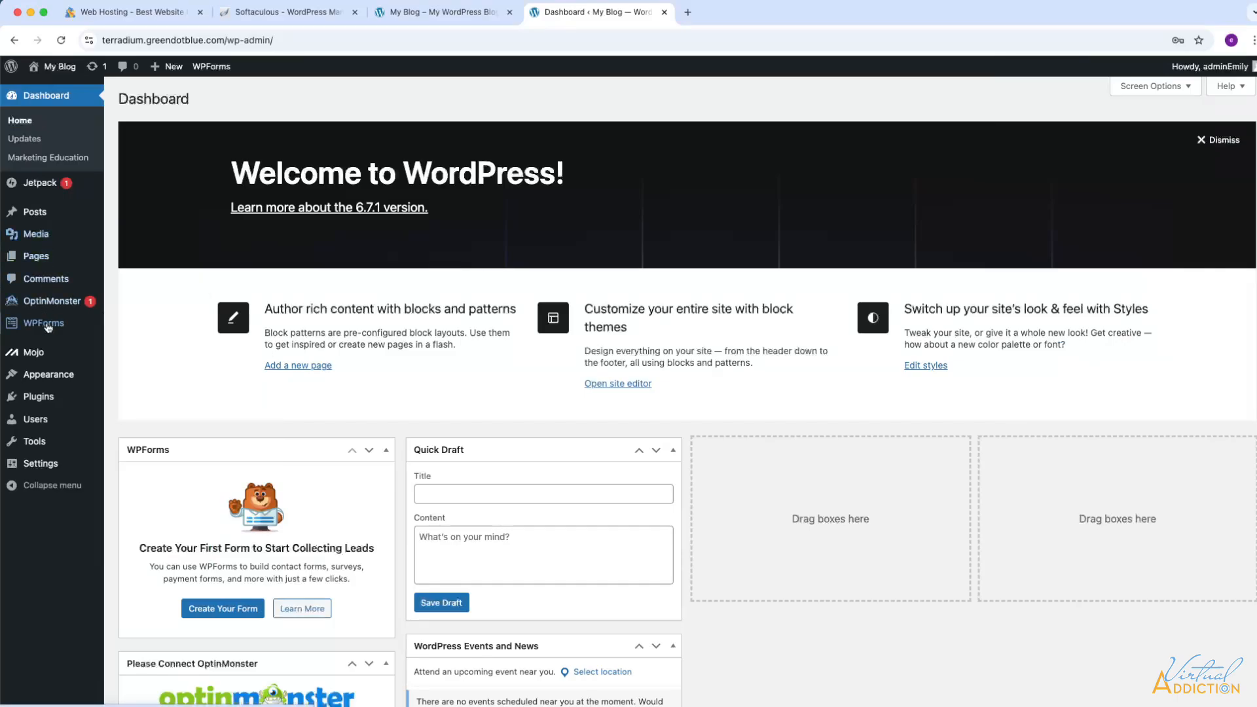
- Review the installed Plugins and Themes lists, then go back to the Softaculous tab
left_click(48, 403)
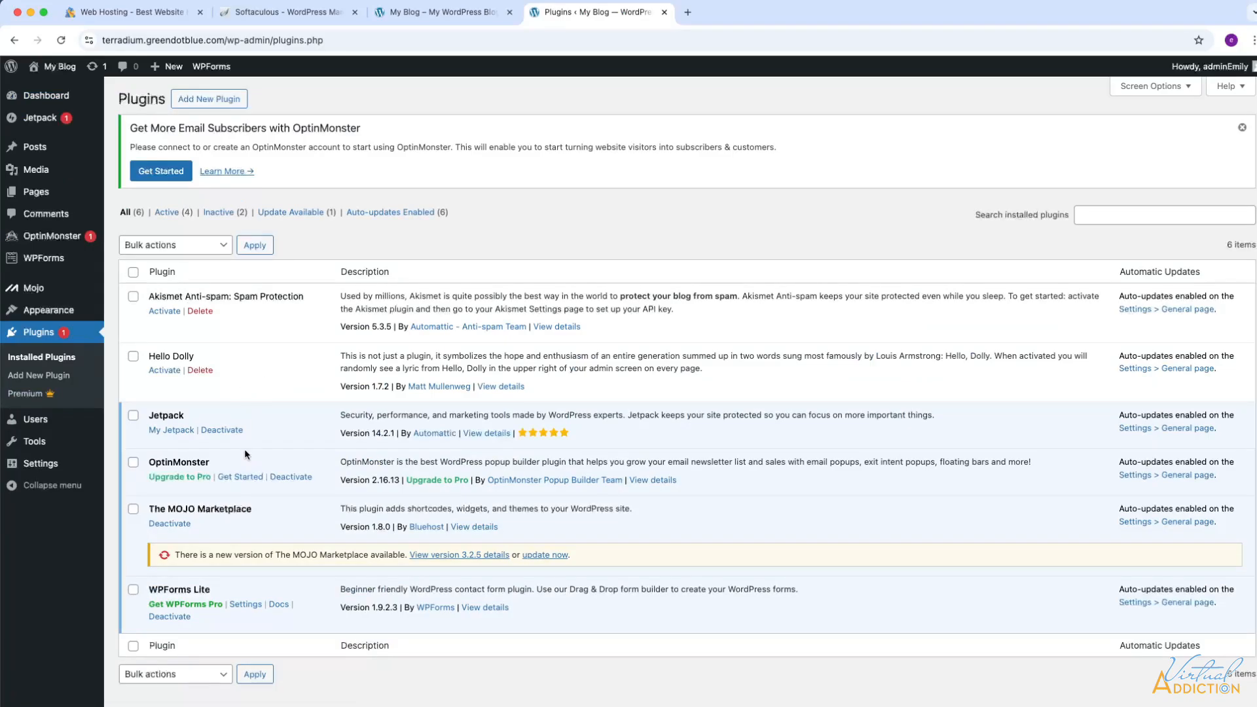
left_click(49, 311)
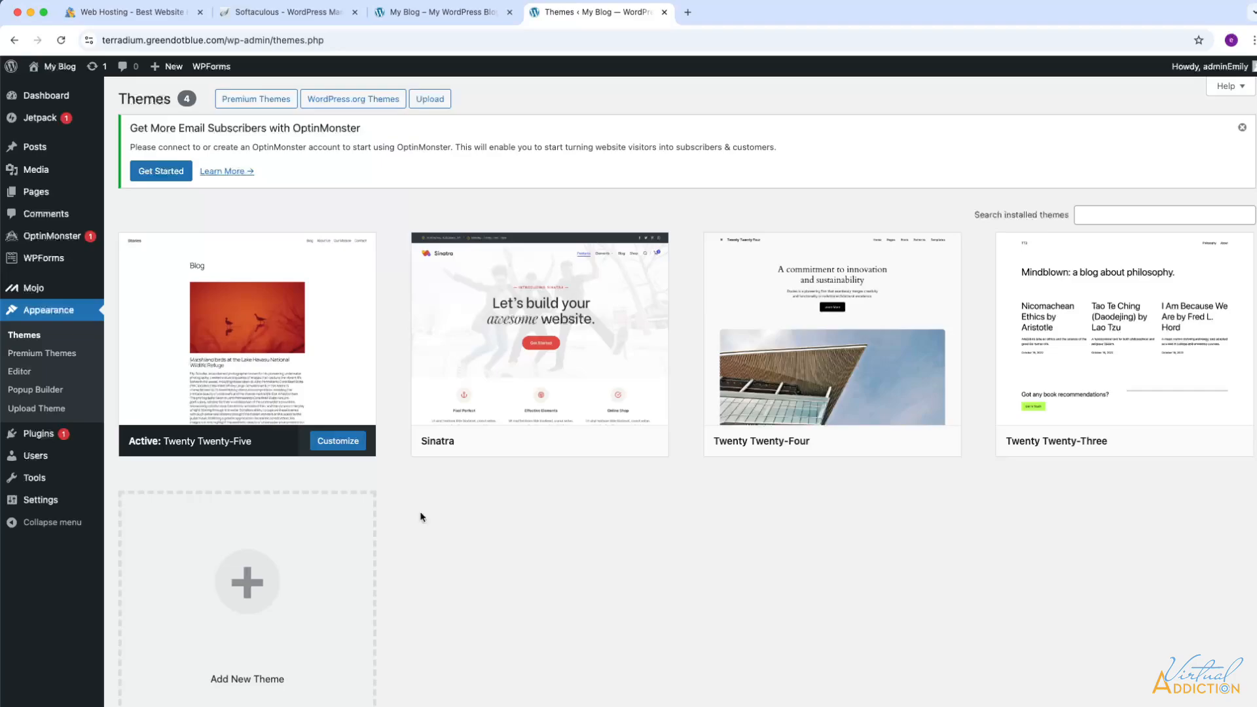
left_click(37, 435)
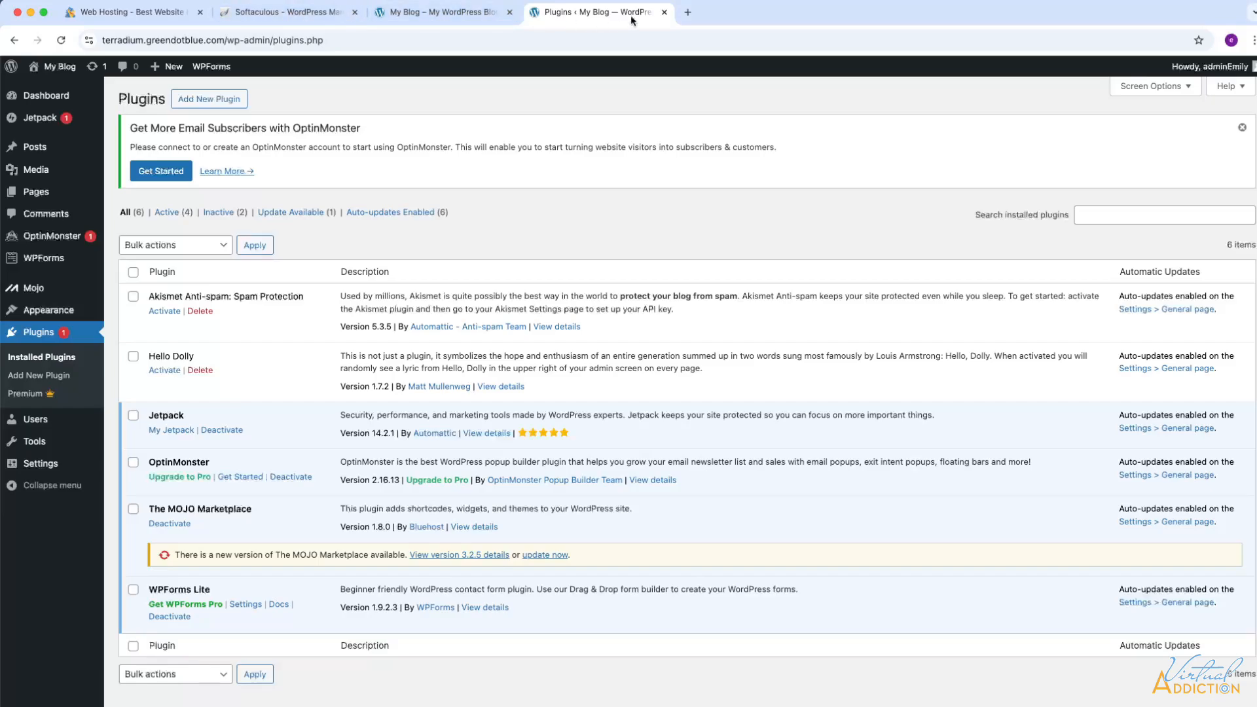
left_click(288, 12)
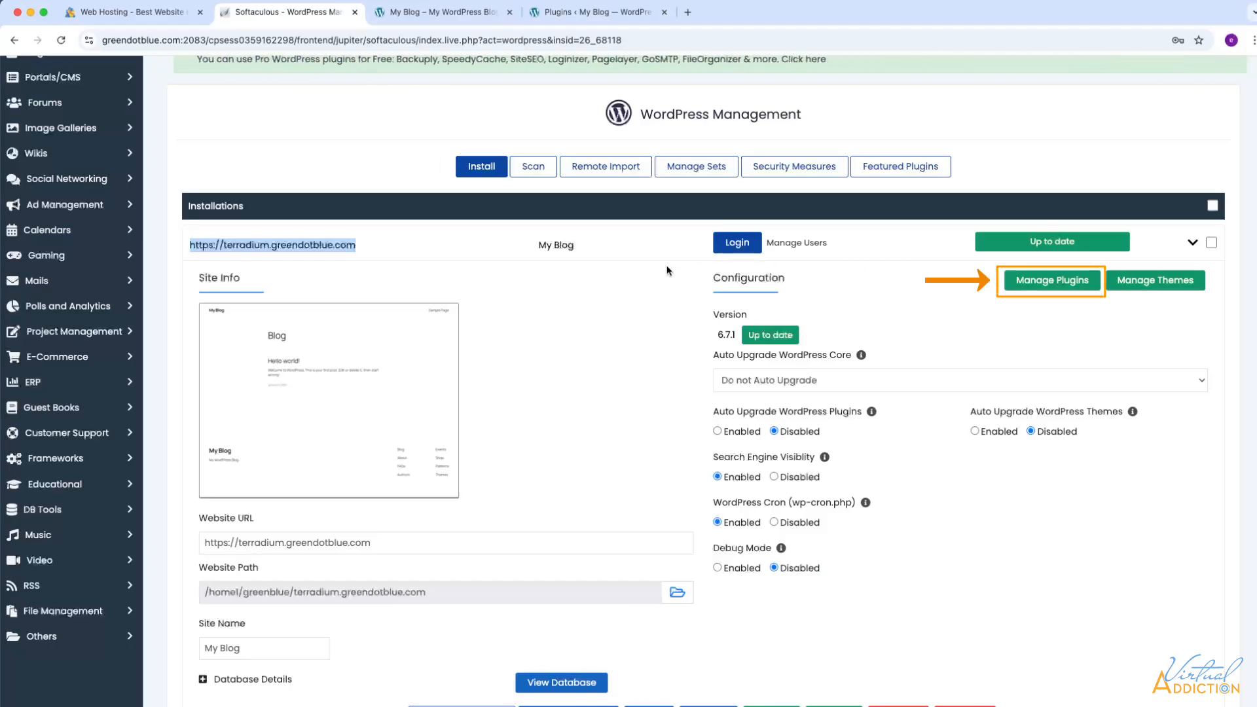
scroll(668, 271, "down", 1)
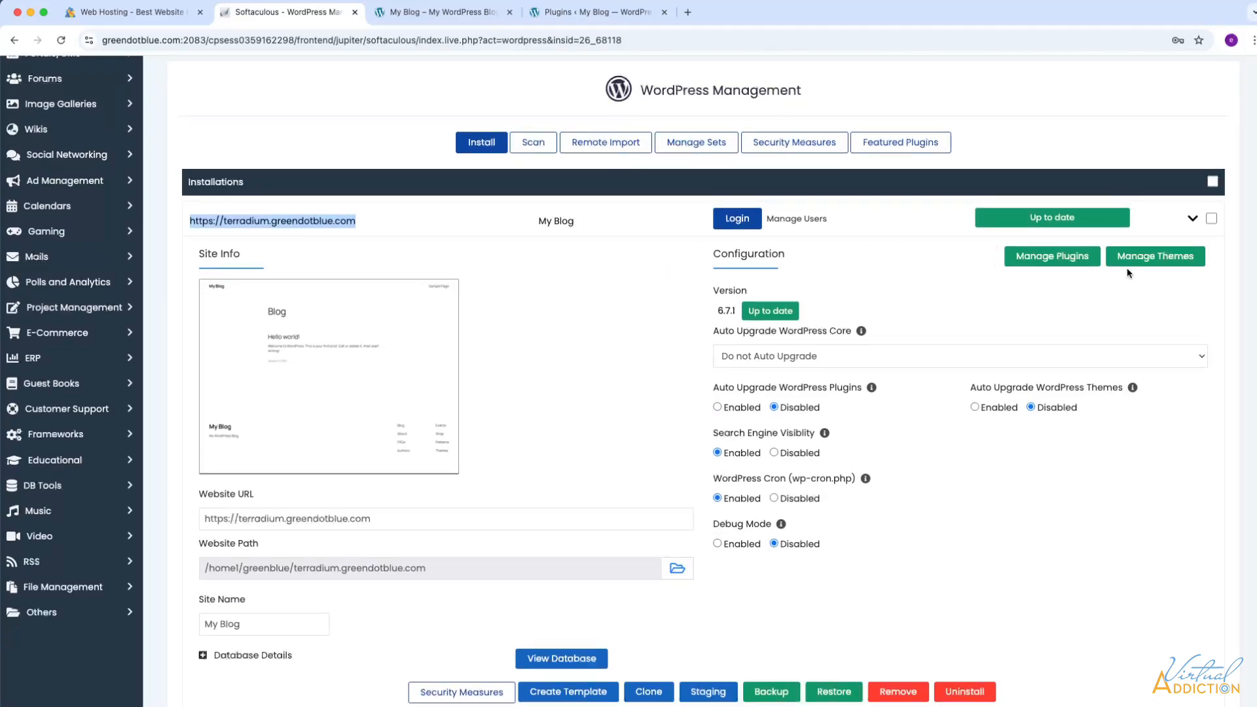
left_click(1192, 218)
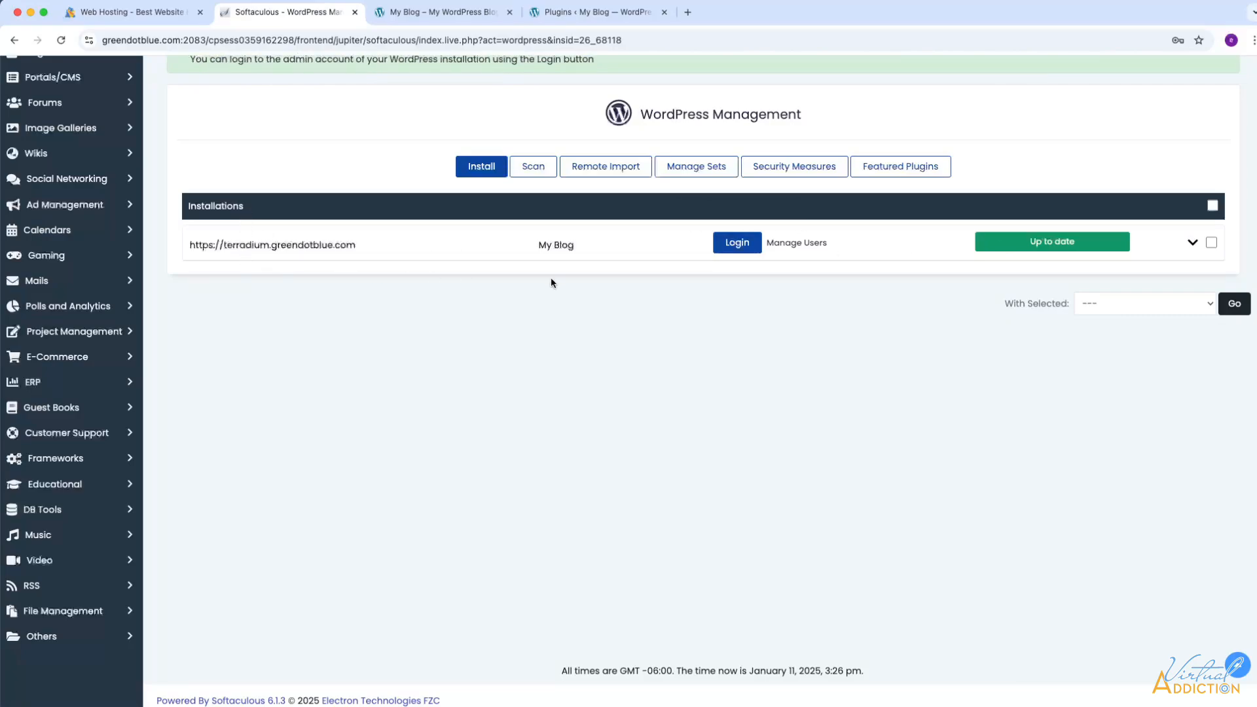
left_click(1192, 244)
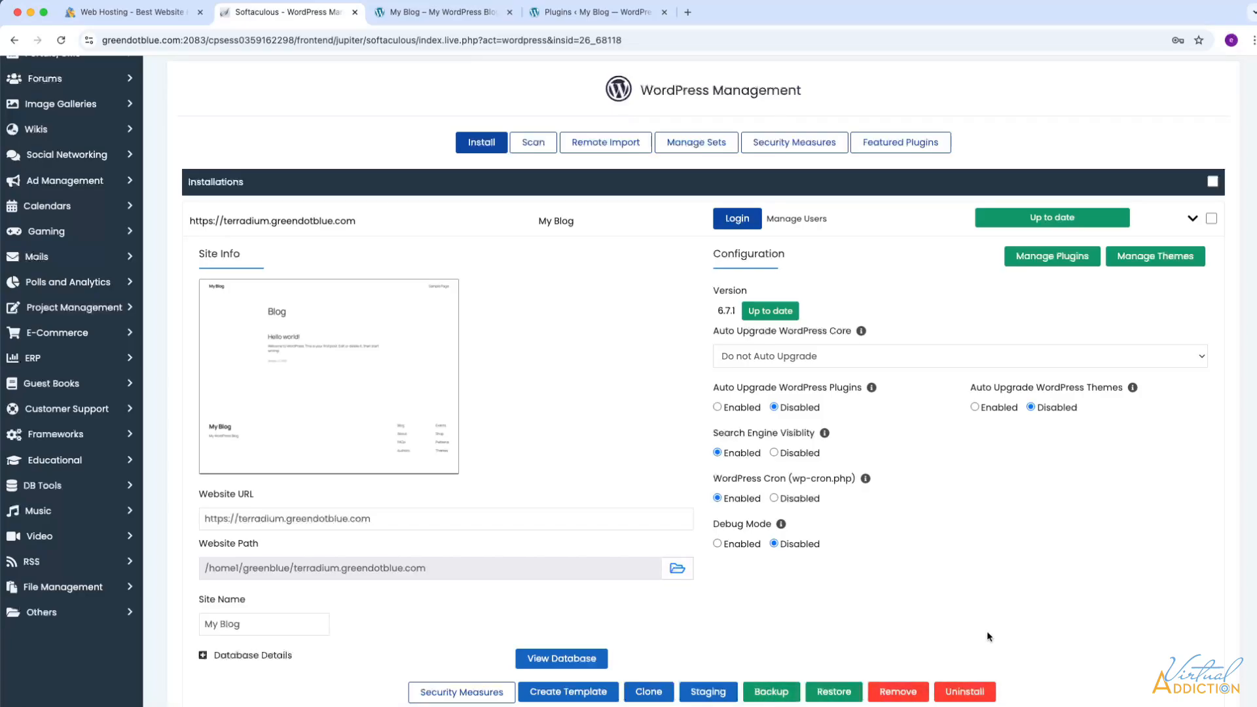
- List the installed plugins and delete Akismet Anti-spam and Hello Dolly
left_click(1055, 258)
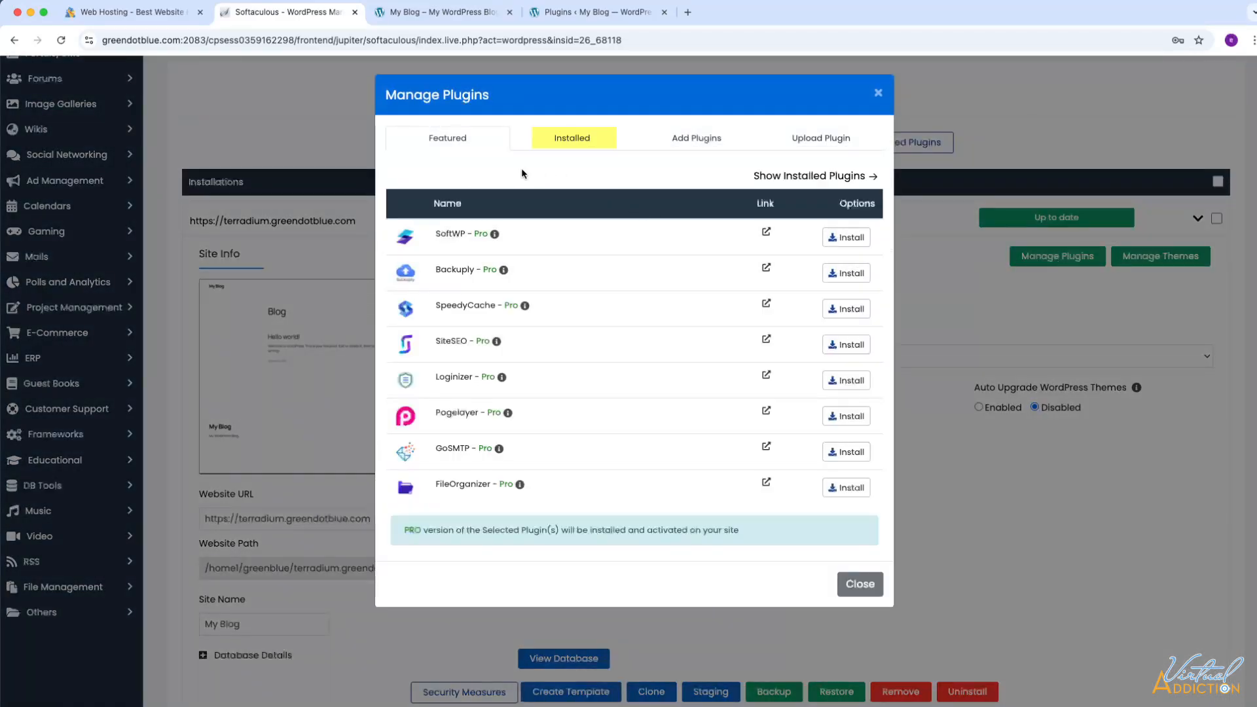
left_click(561, 141)
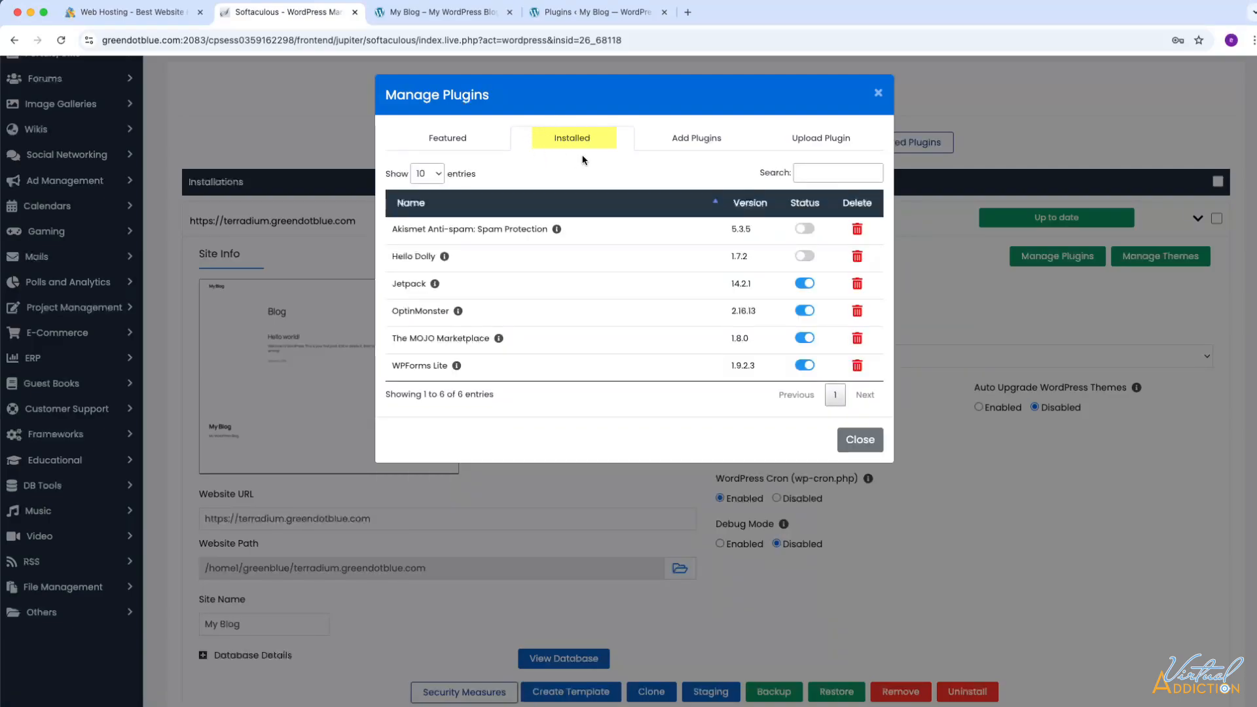
left_click(857, 231)
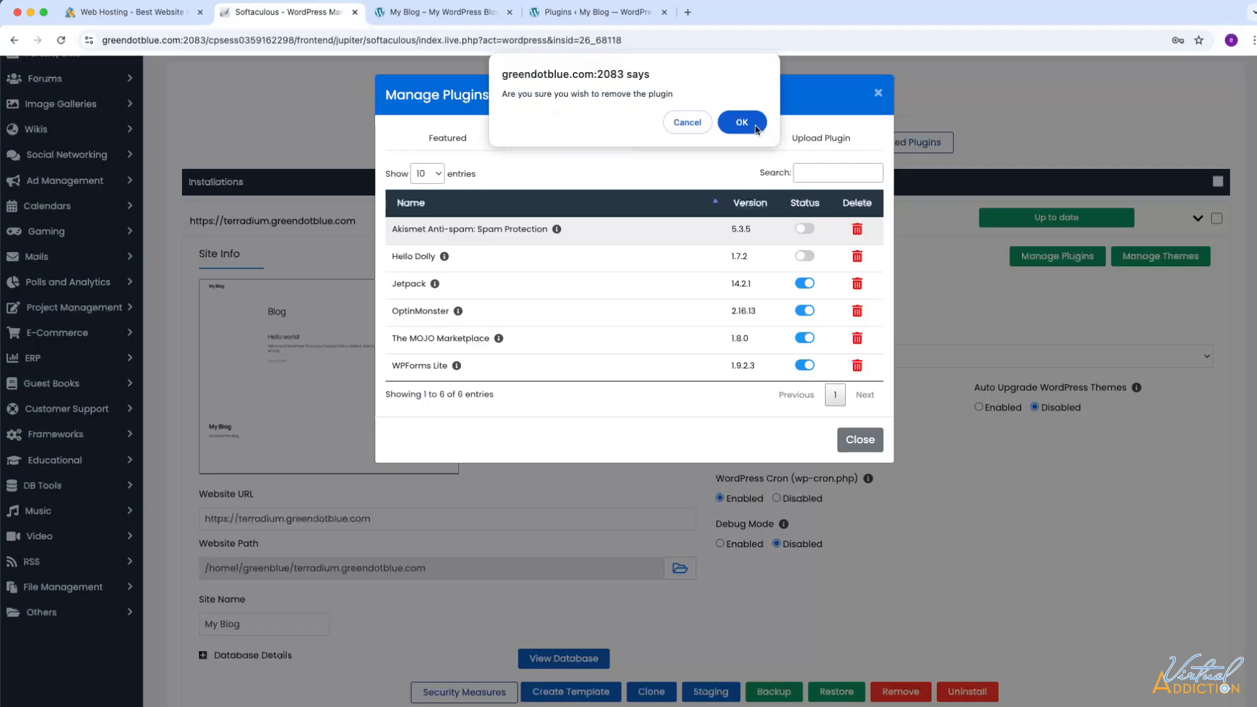
key("Return")
left_click(856, 266)
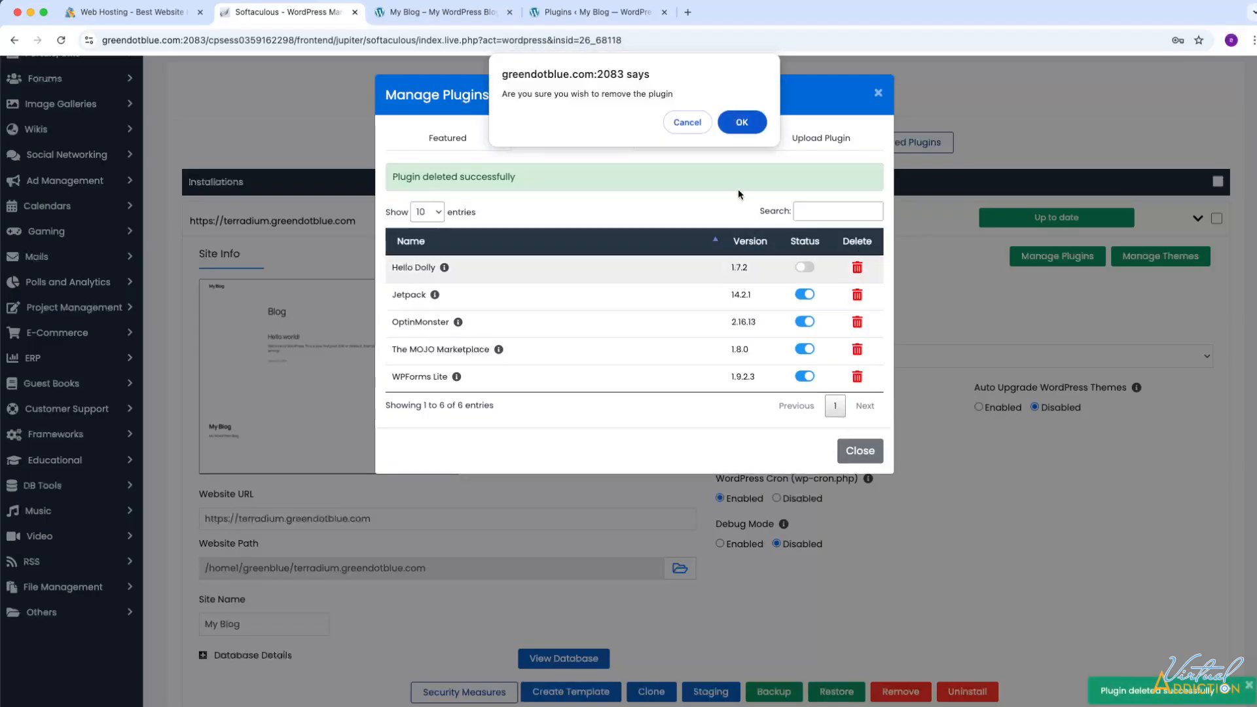
key("Return")
- Deactivate Jetpack, OptinMonster, The MOJO Marketplace and WPForms Lite so they can be deleted
left_click(856, 254)
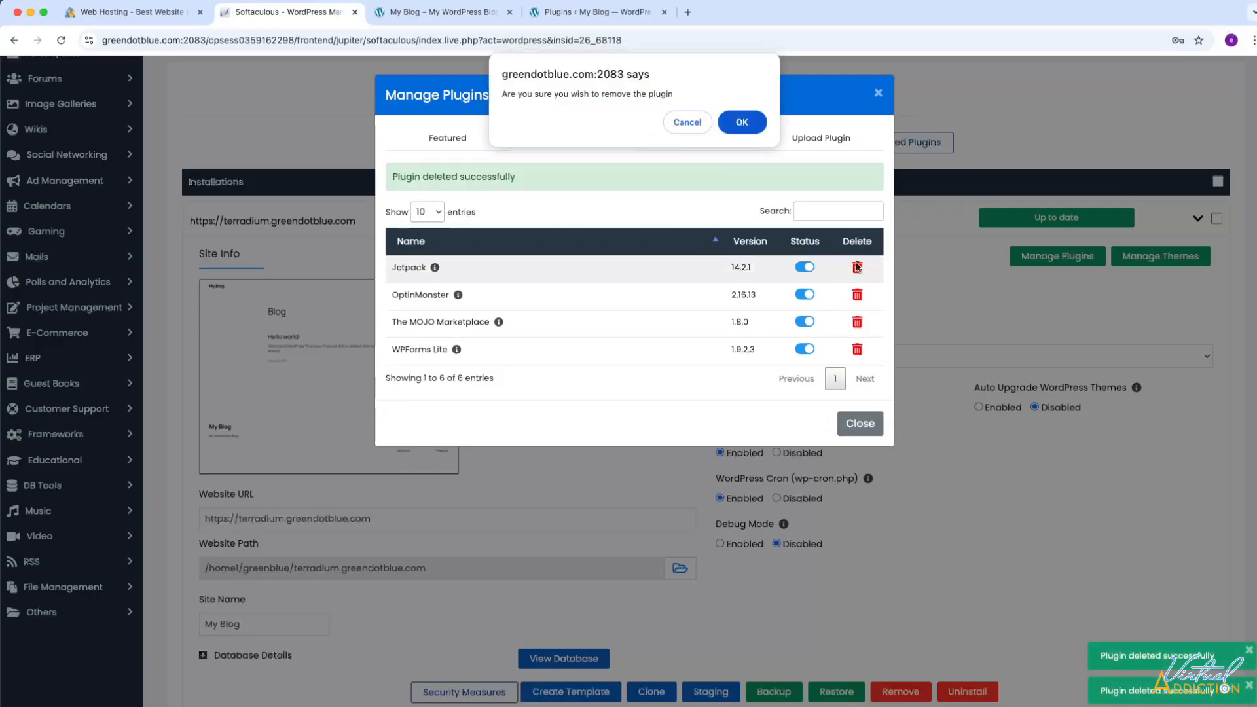
left_click(729, 119)
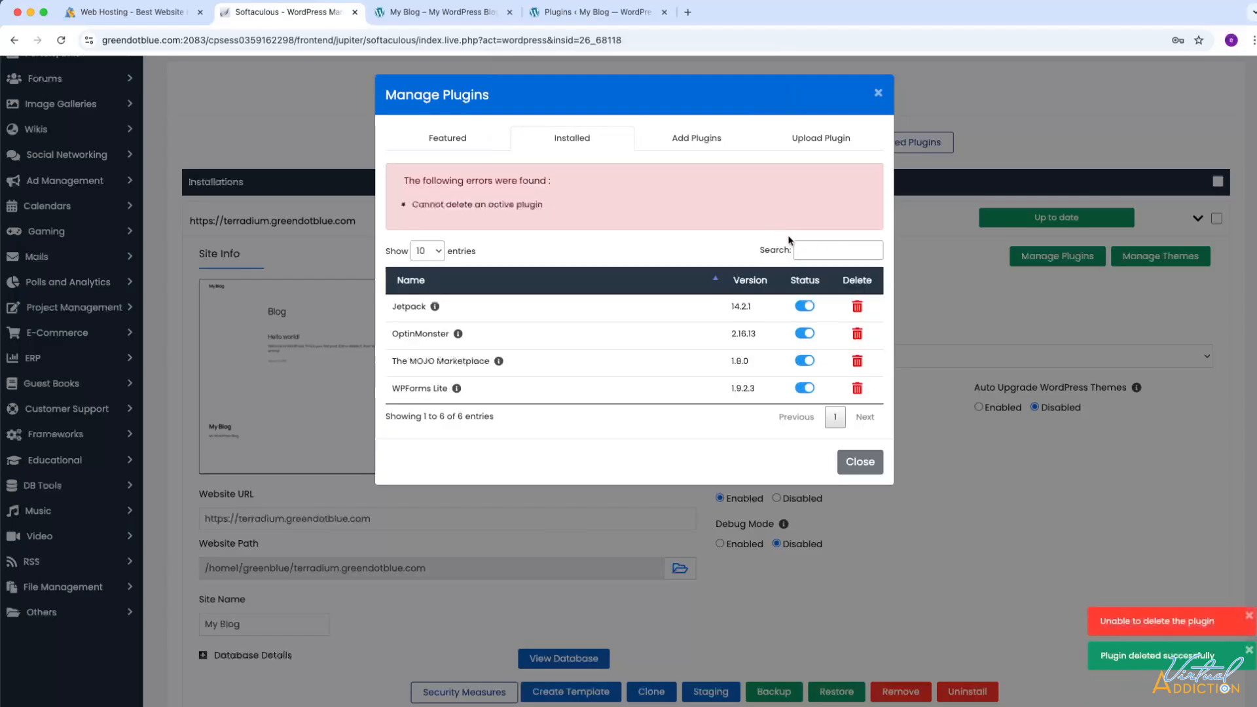
left_click(800, 313)
left_click(805, 256)
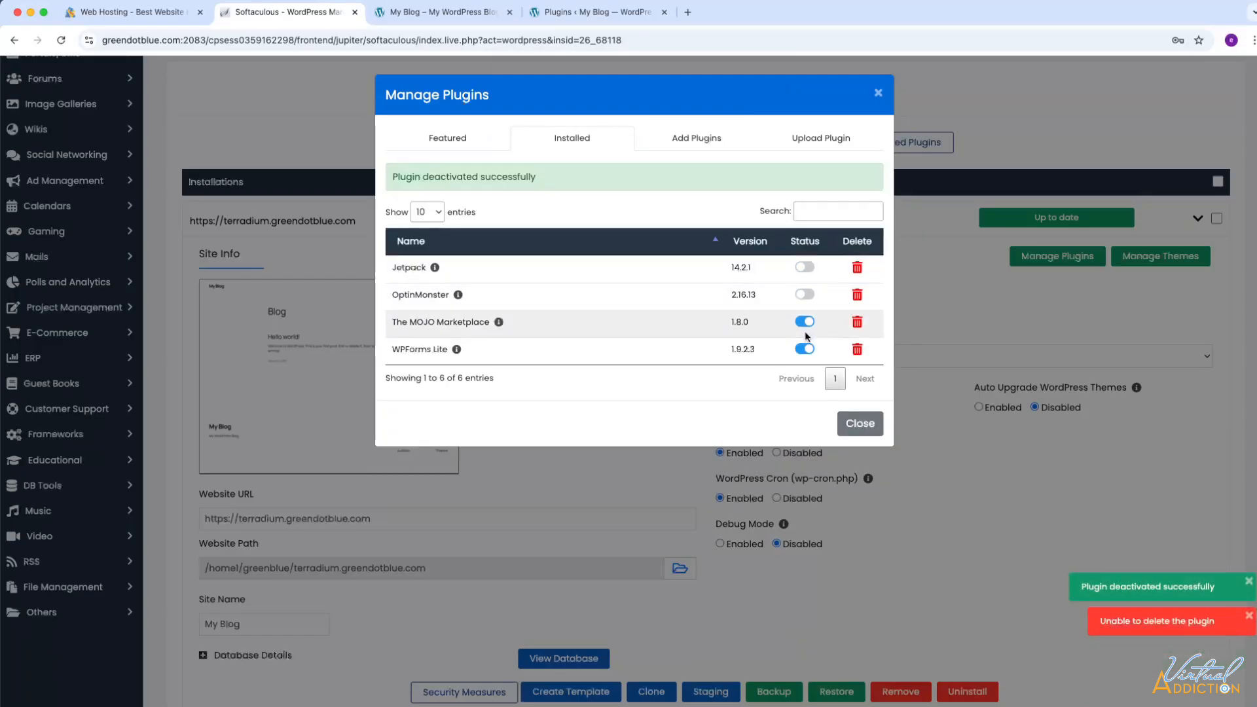
left_click(803, 321)
left_click(804, 348)
- Delete Jetpack, OptinMonster, The MOJO Marketplace and WPForms Lite, then close the plugin manager
left_click(857, 267)
left_click(738, 127)
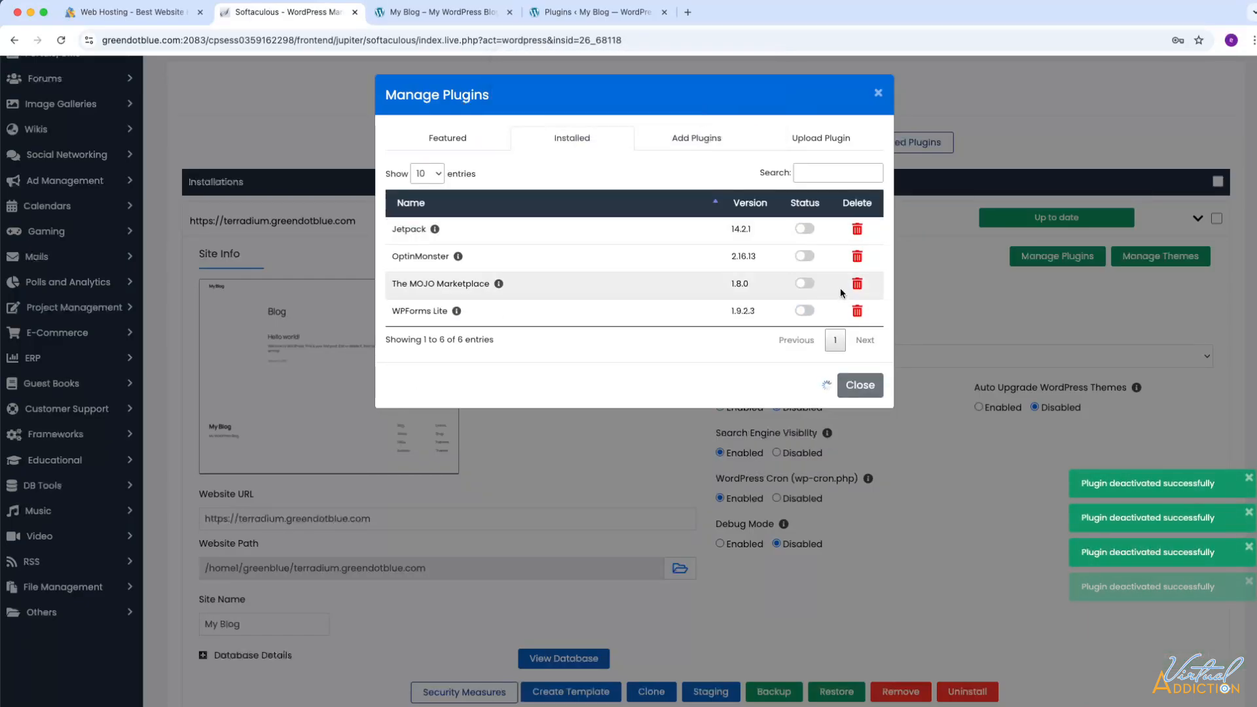
left_click(857, 295)
left_click(741, 122)
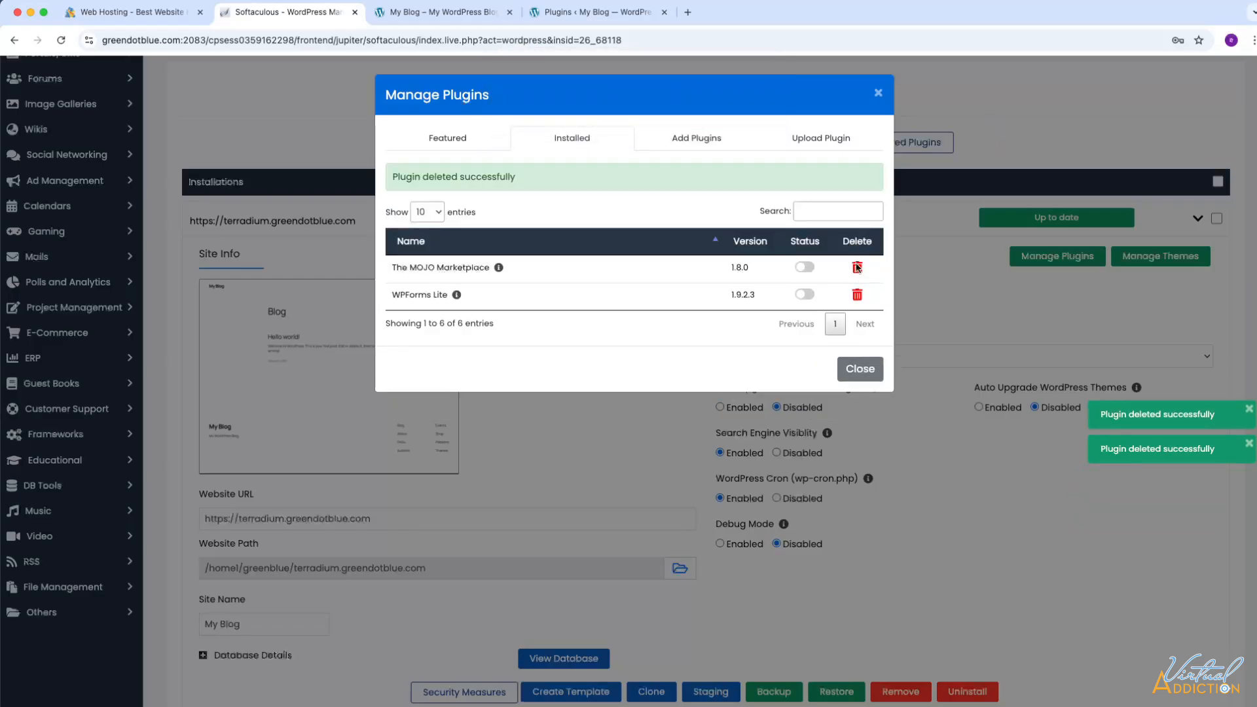
left_click(857, 267)
left_click(741, 122)
left_click(857, 267)
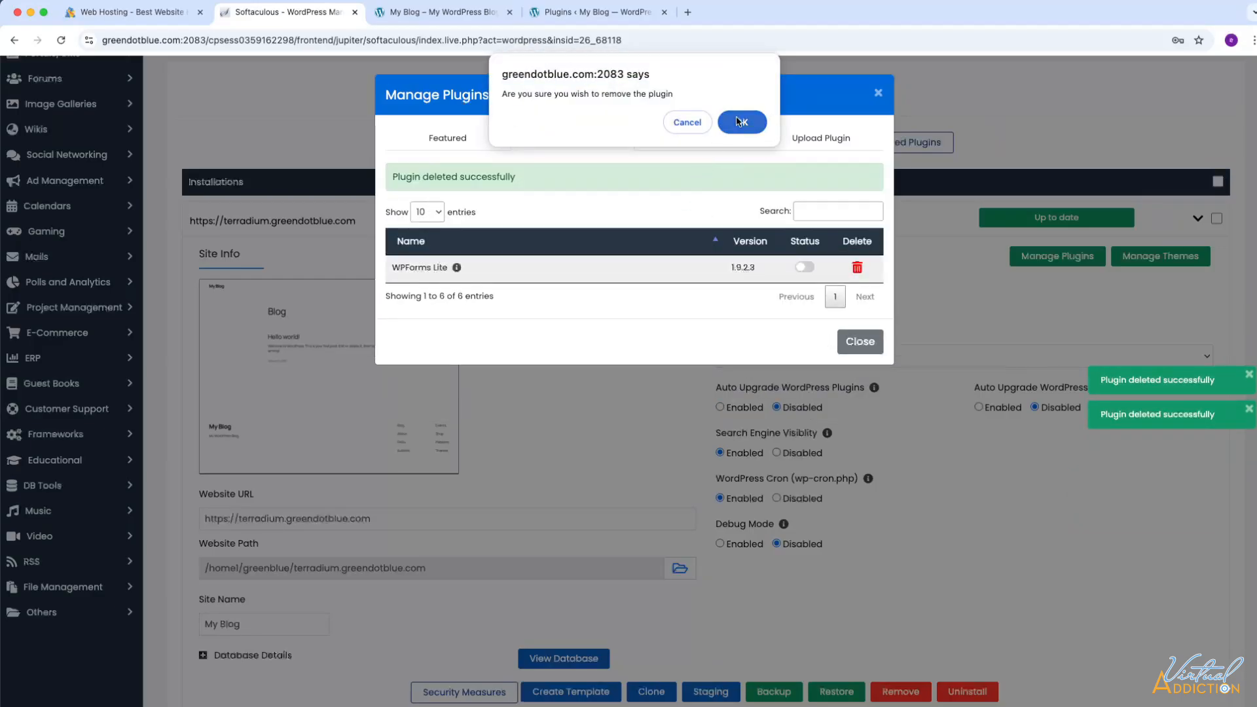
left_click(741, 122)
left_click(859, 309)
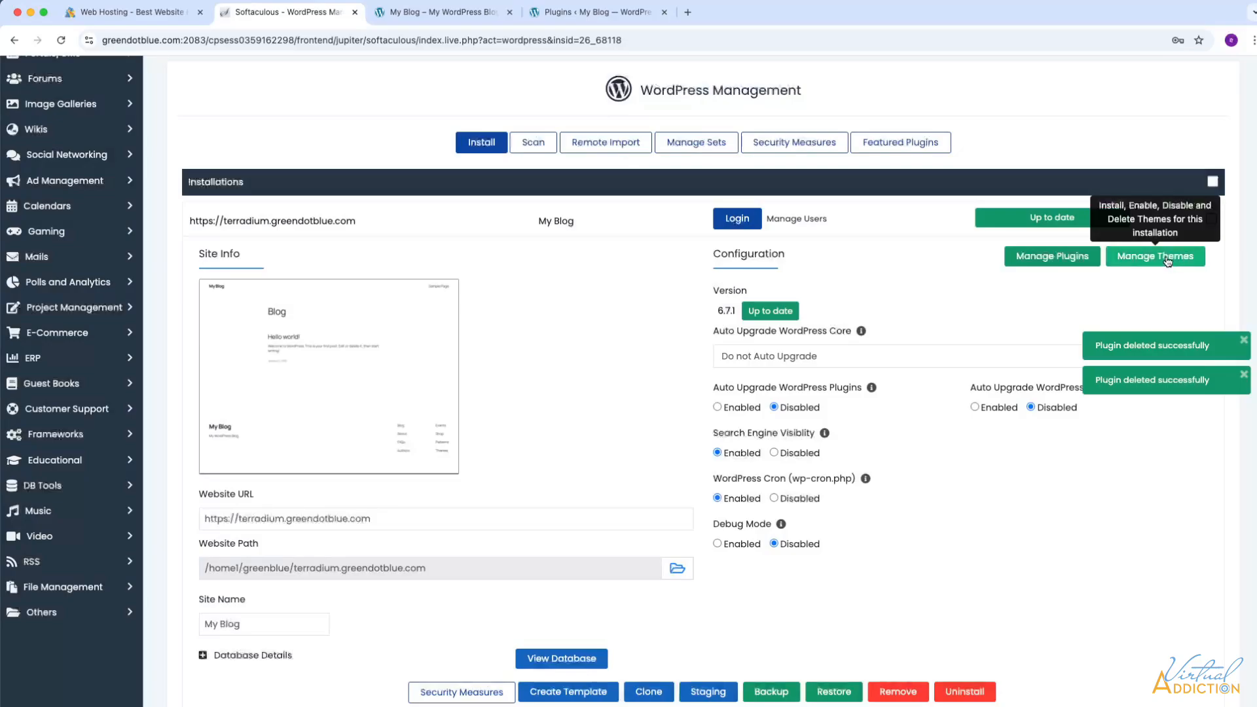
- Delete the Sinatra, Twenty Twenty-Four and Twenty Twenty-Three themes, leaving only Twenty Twenty-Five
left_click(1168, 261)
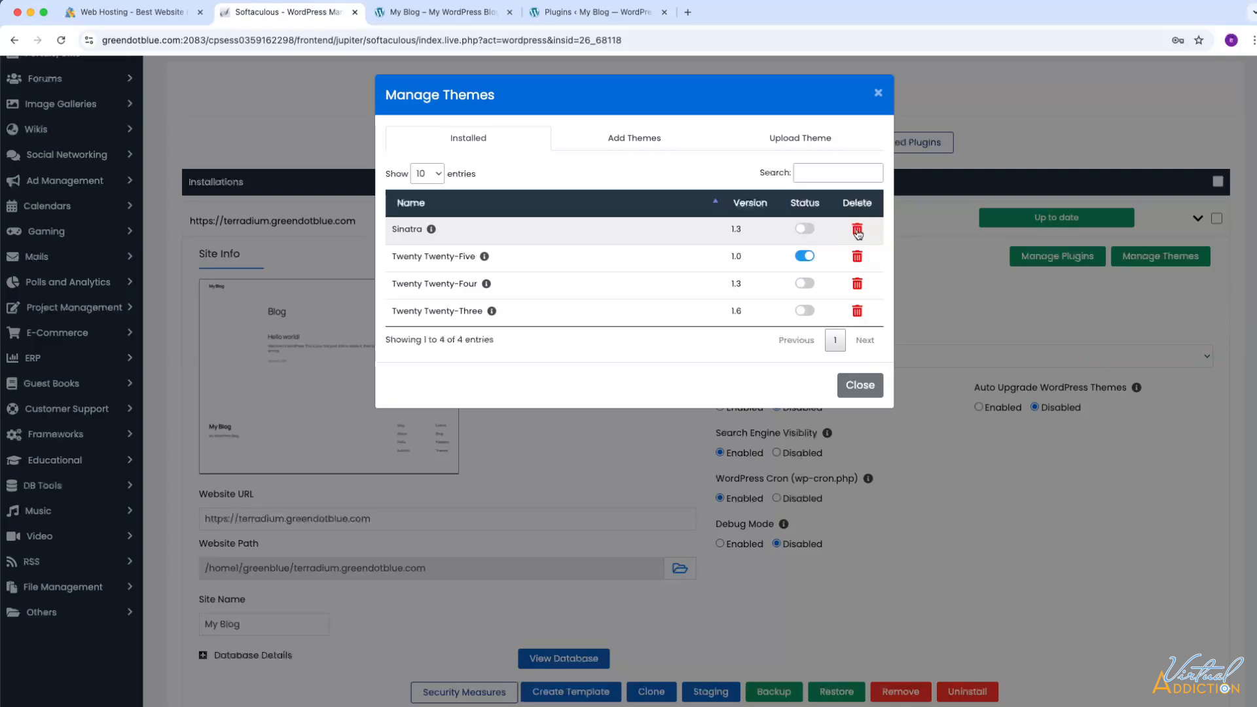
left_click(857, 229)
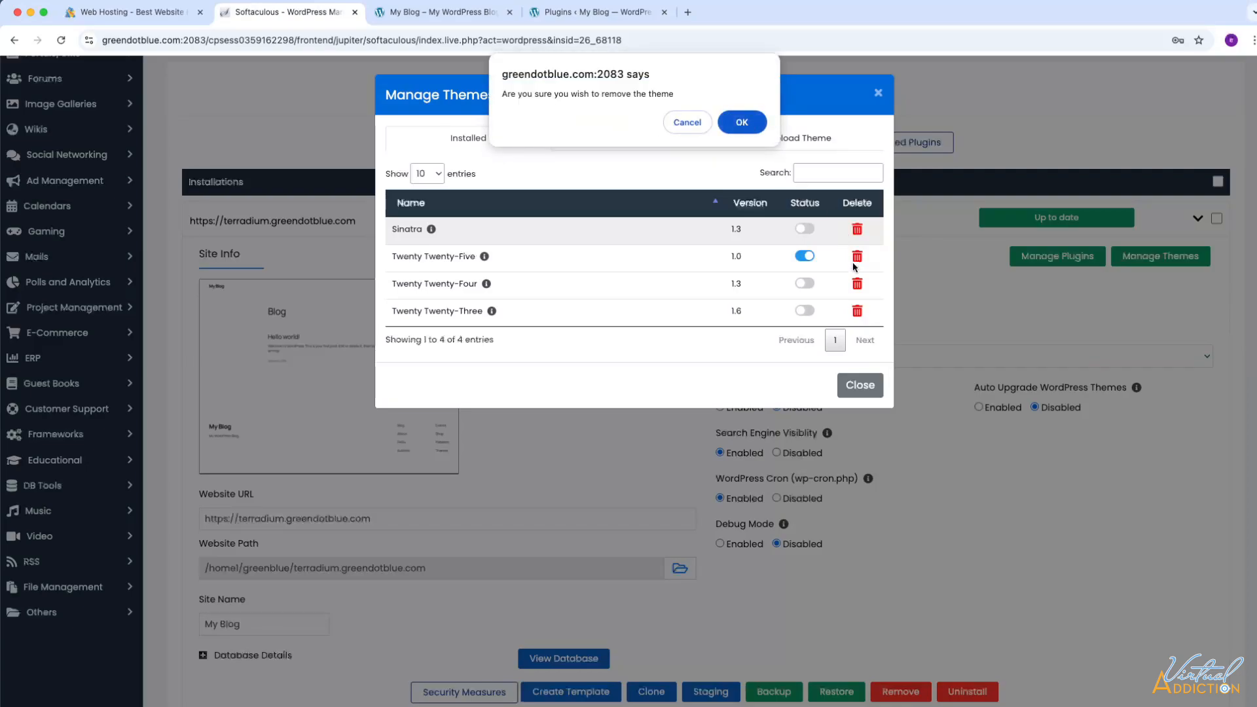
left_click(742, 122)
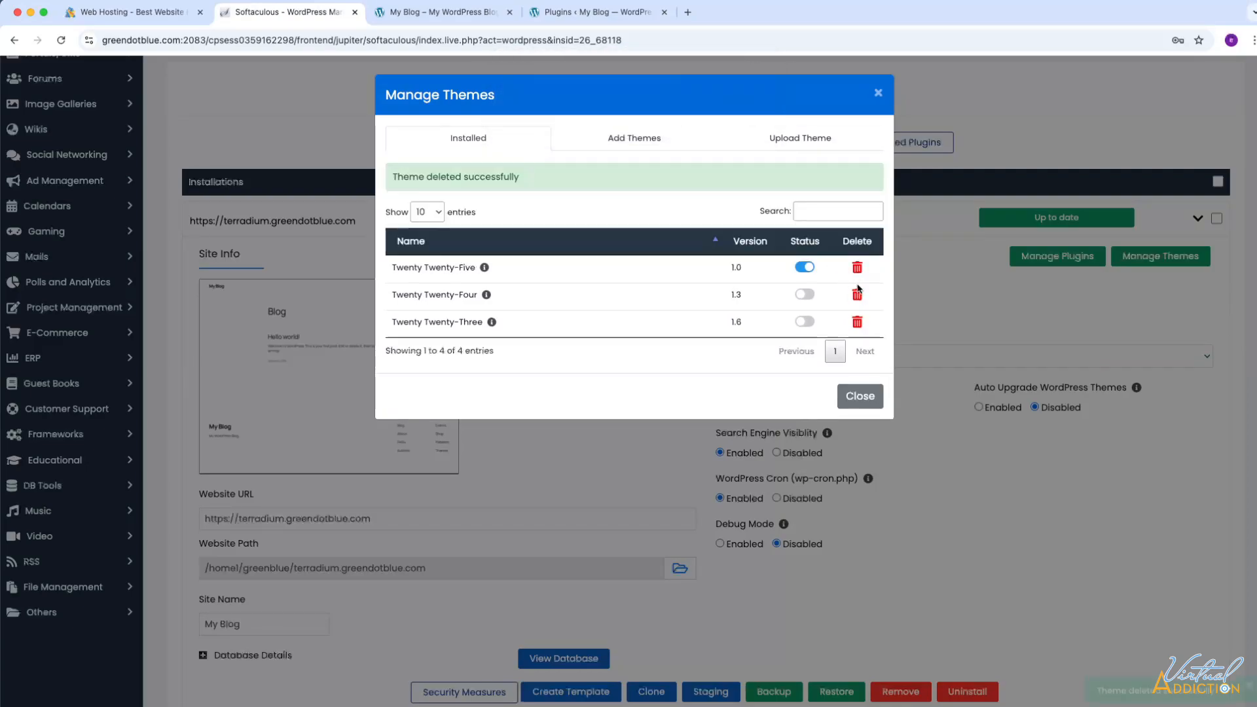
left_click(854, 296)
left_click(738, 122)
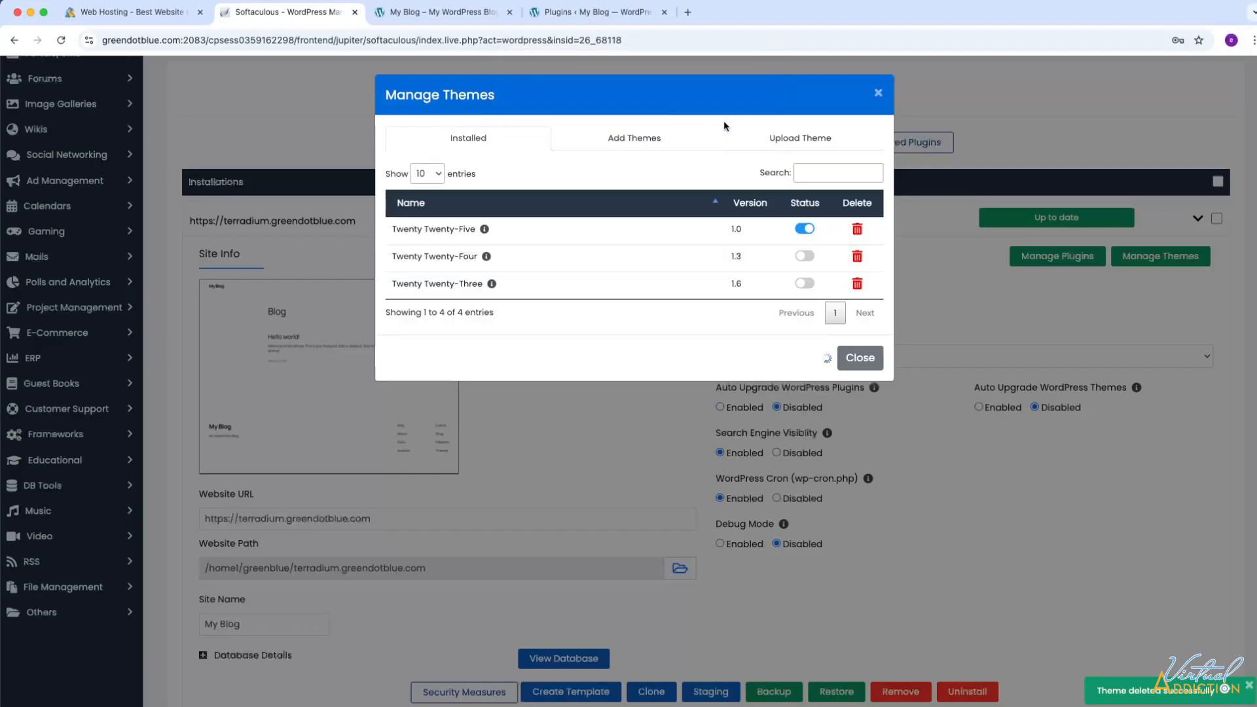
left_click(857, 294)
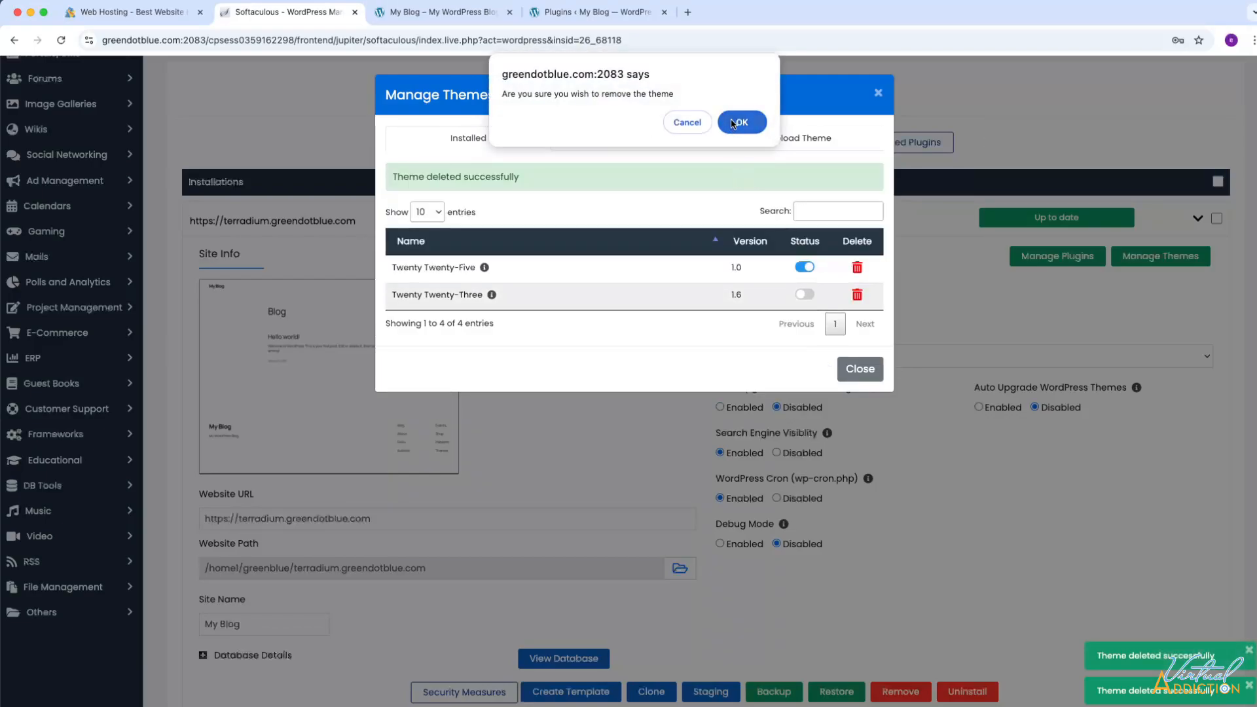
left_click(753, 126)
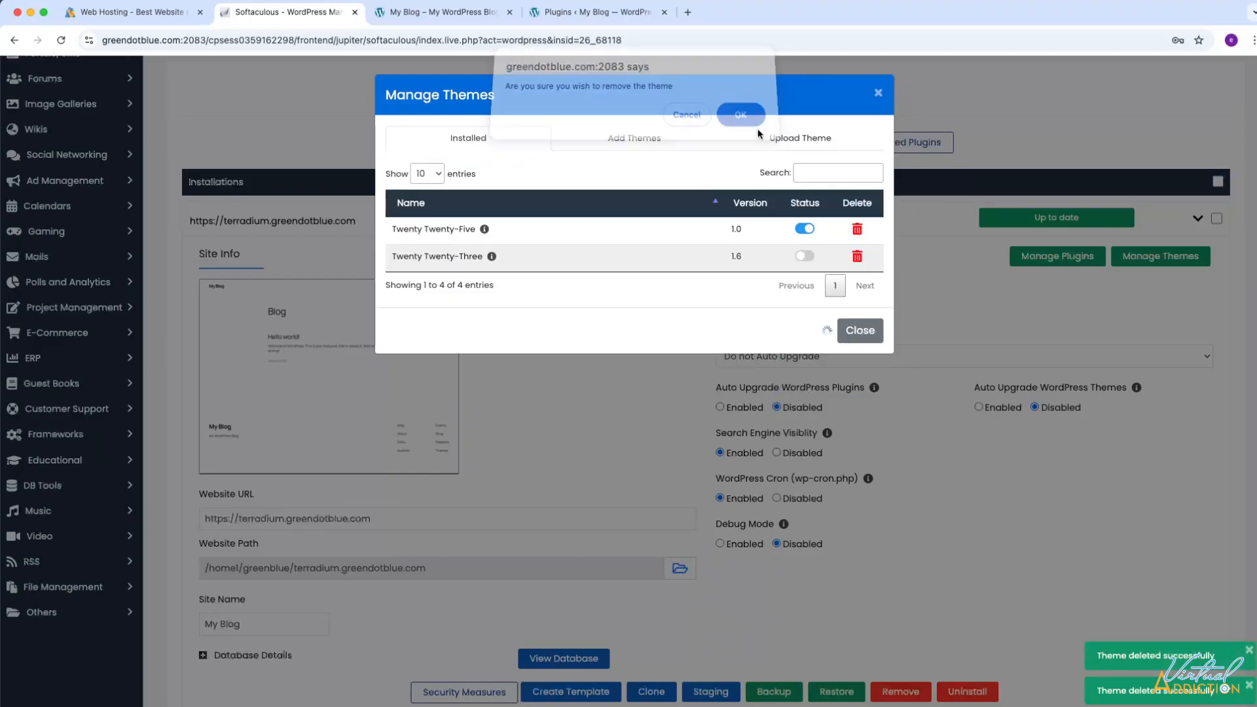
left_click(866, 335)
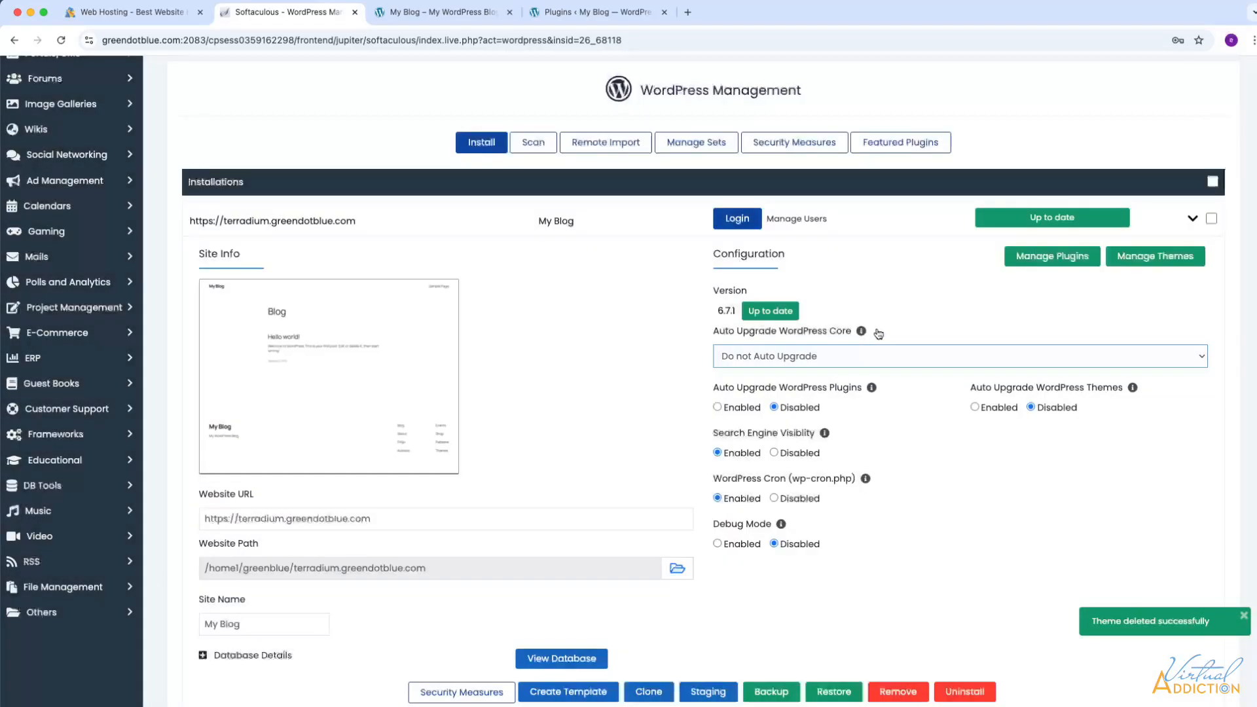
- Reload the WordPress Plugins page to confirm it's empty, then view Themes showing only Twenty Twenty-Five
left_click(562, 14)
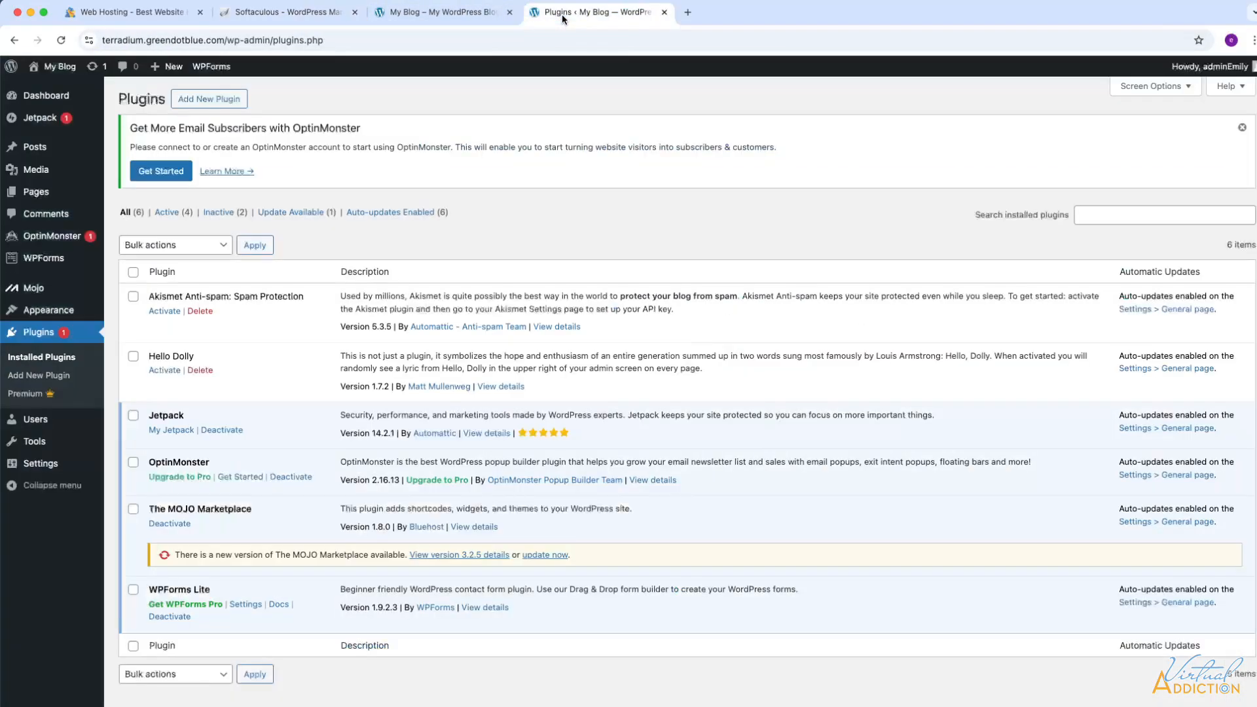
left_click(54, 41)
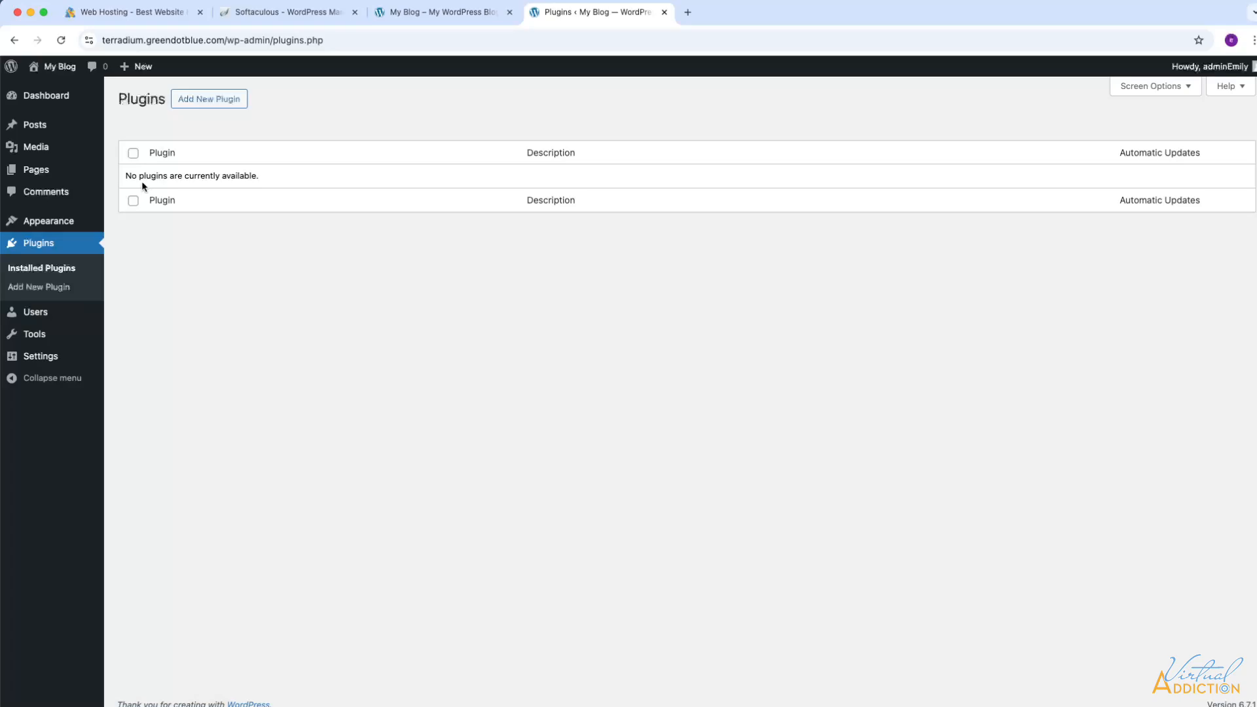
mouse_move(72, 221)
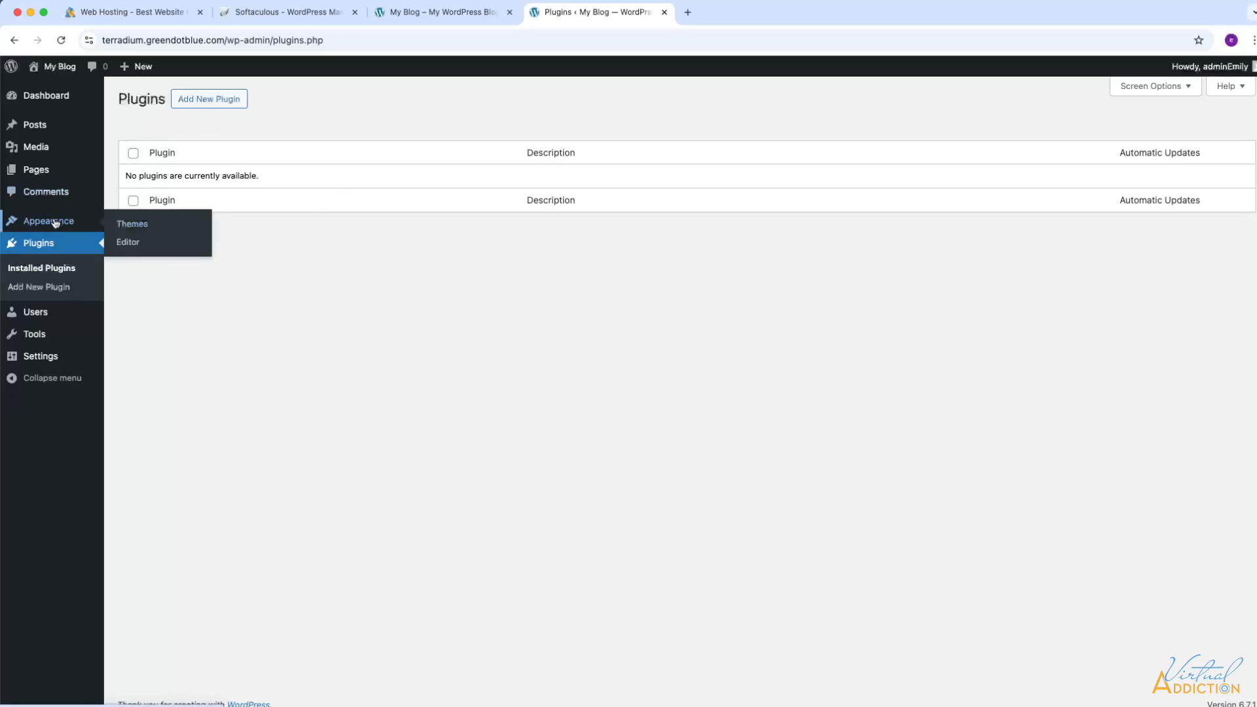
left_click(133, 225)
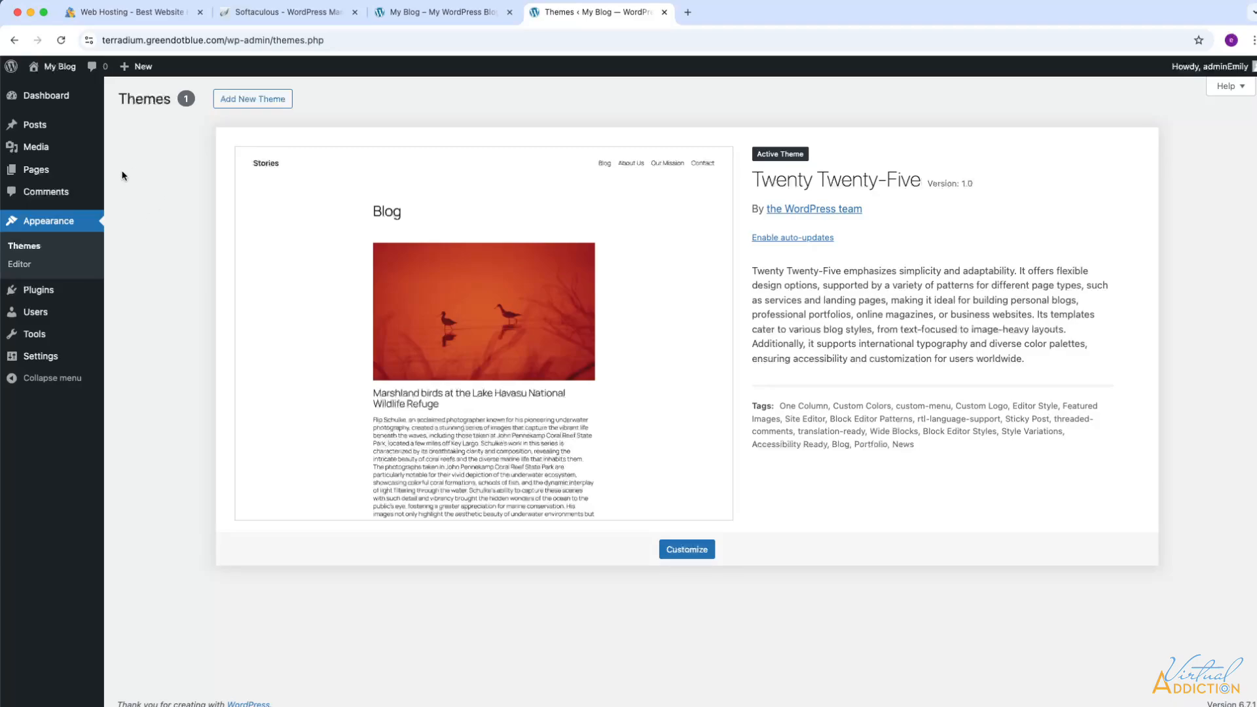
mouse_move(103, 170)
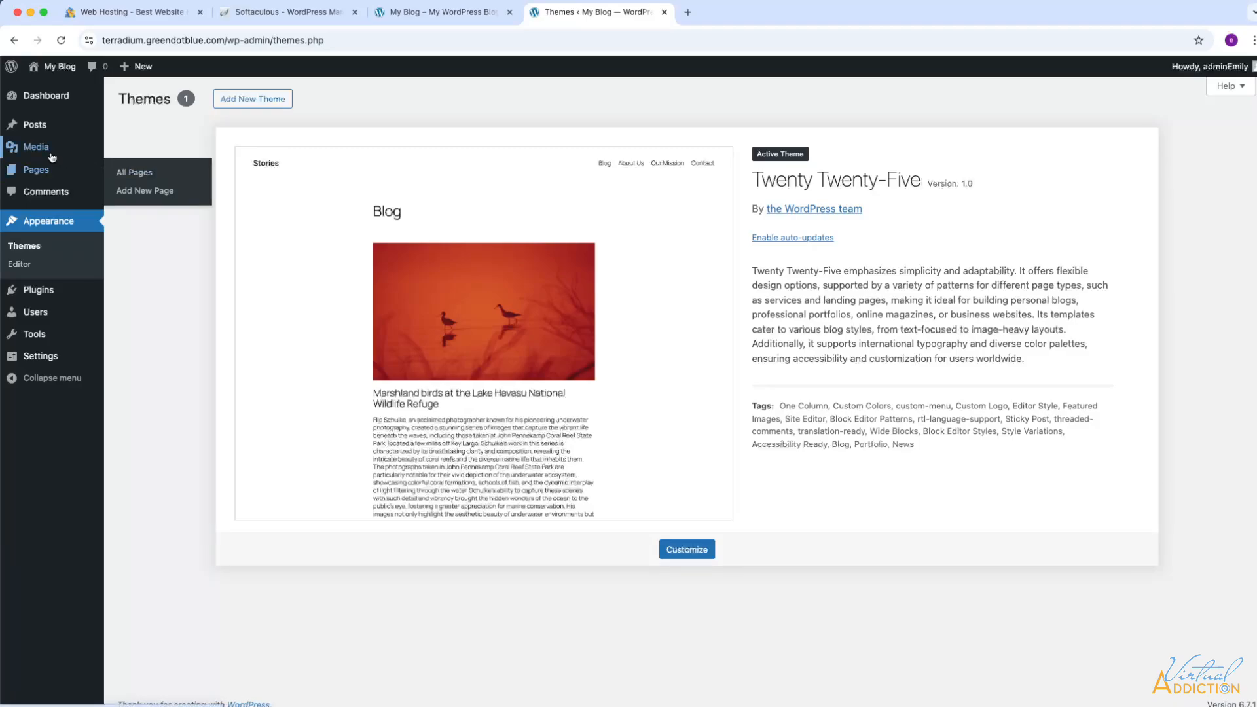
- Move the Privacy Policy and Sample Page pages to the trash
left_click(37, 172)
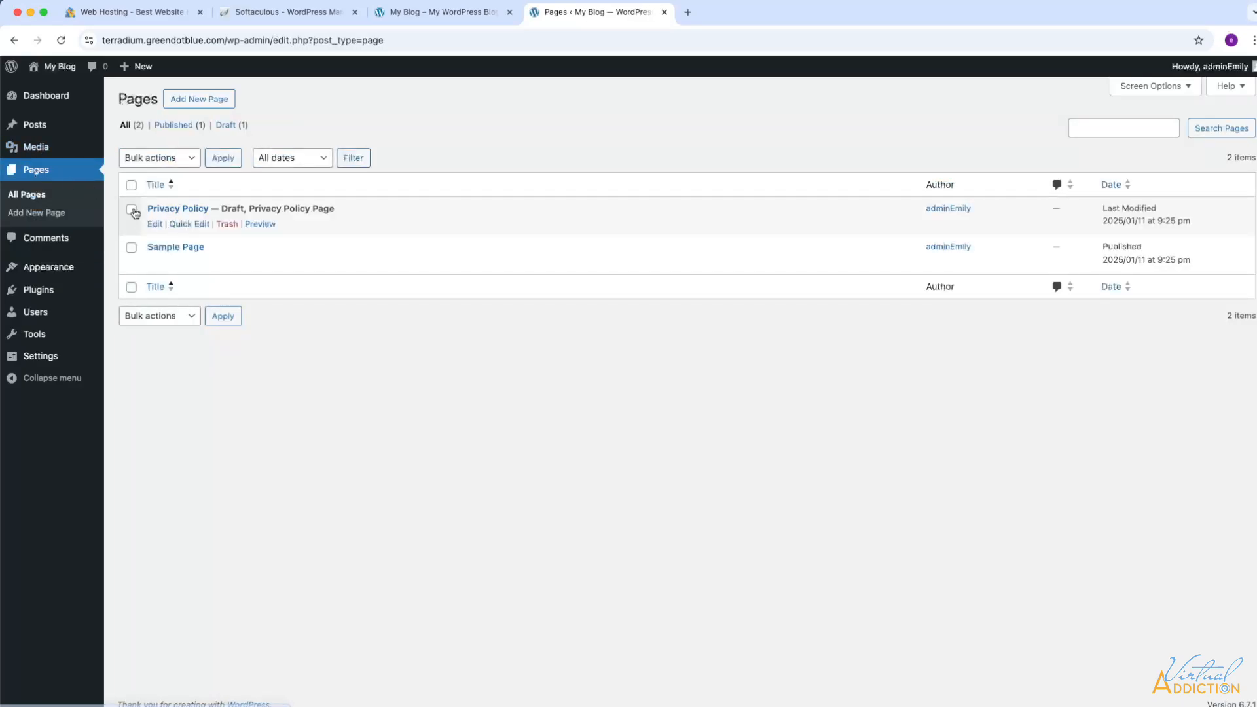
left_click(131, 209)
left_click(131, 248)
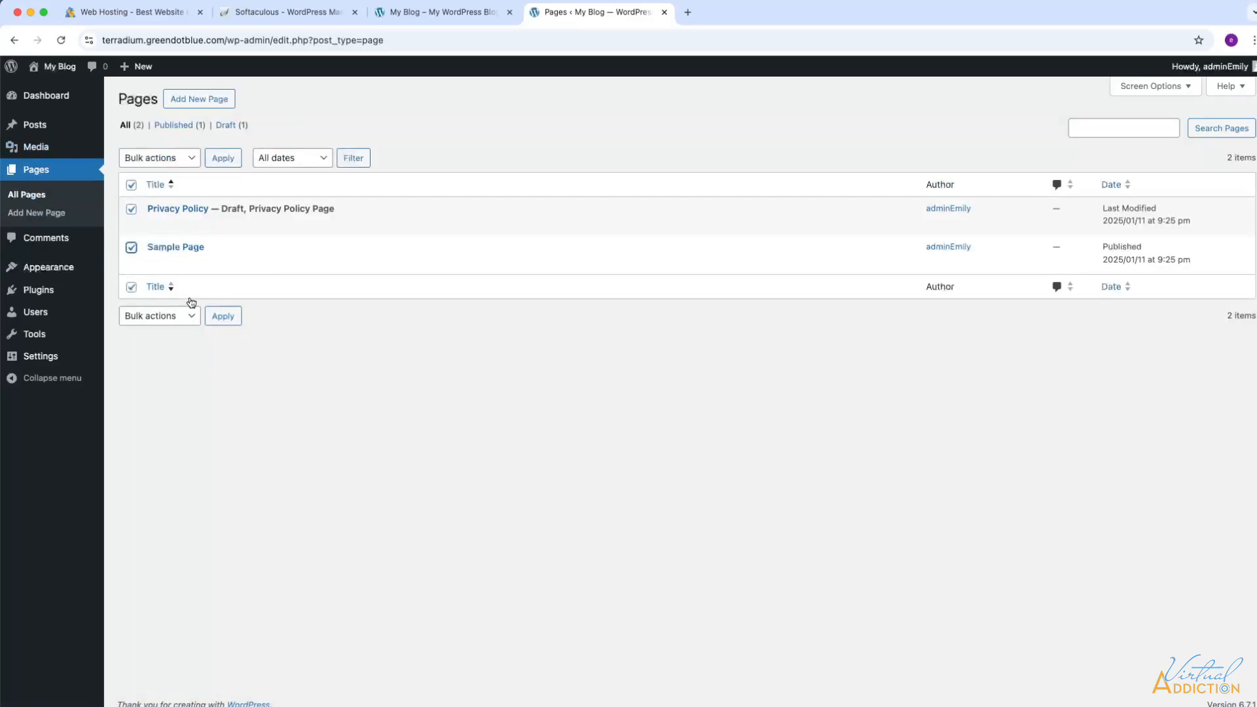
left_click(189, 158)
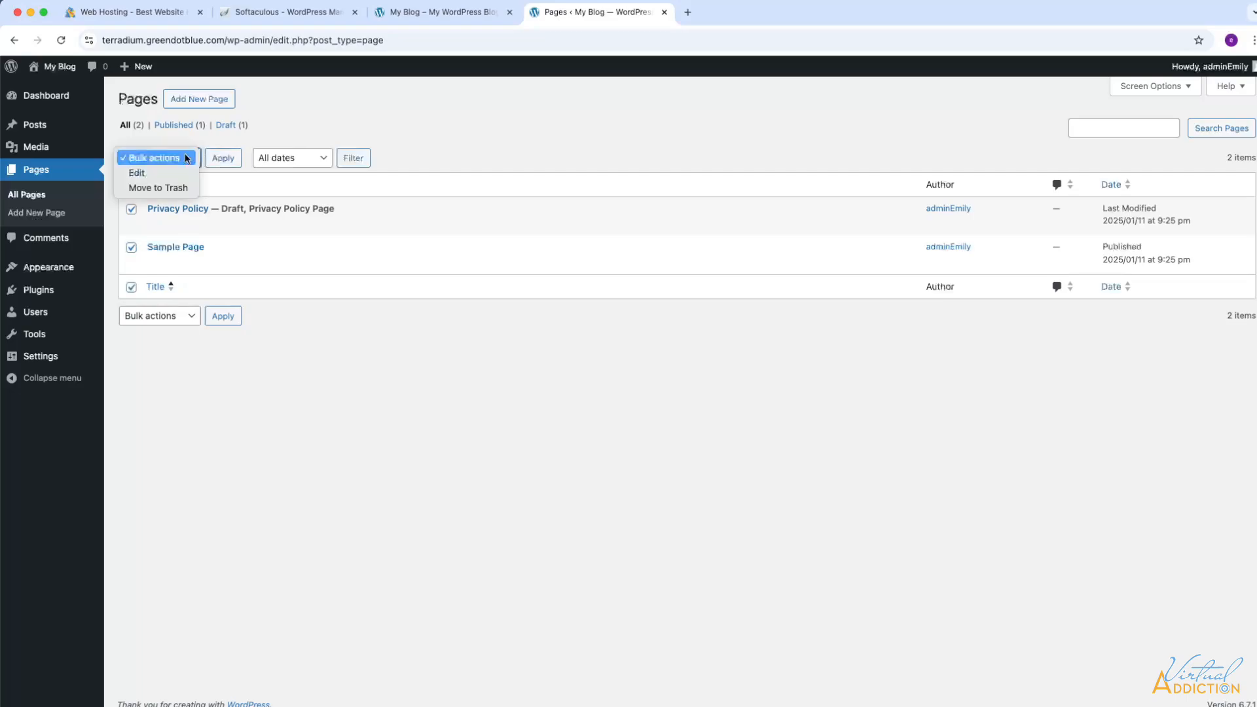
left_click(175, 189)
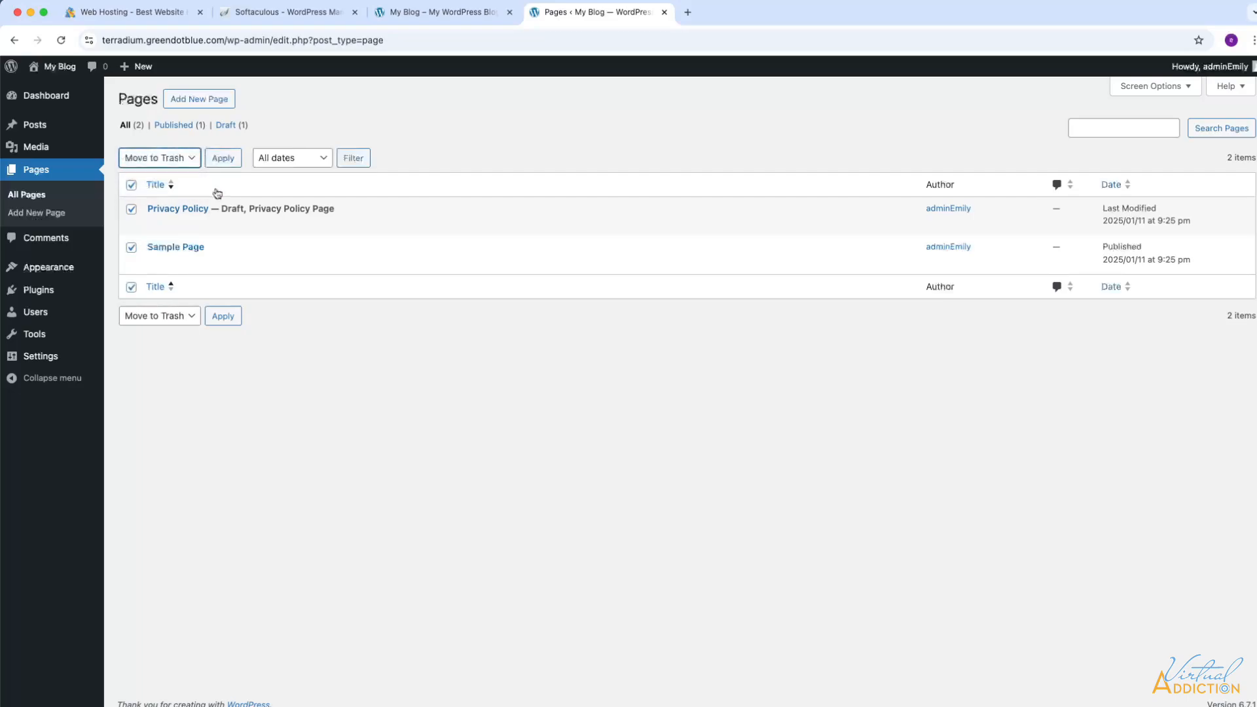
left_click(226, 320)
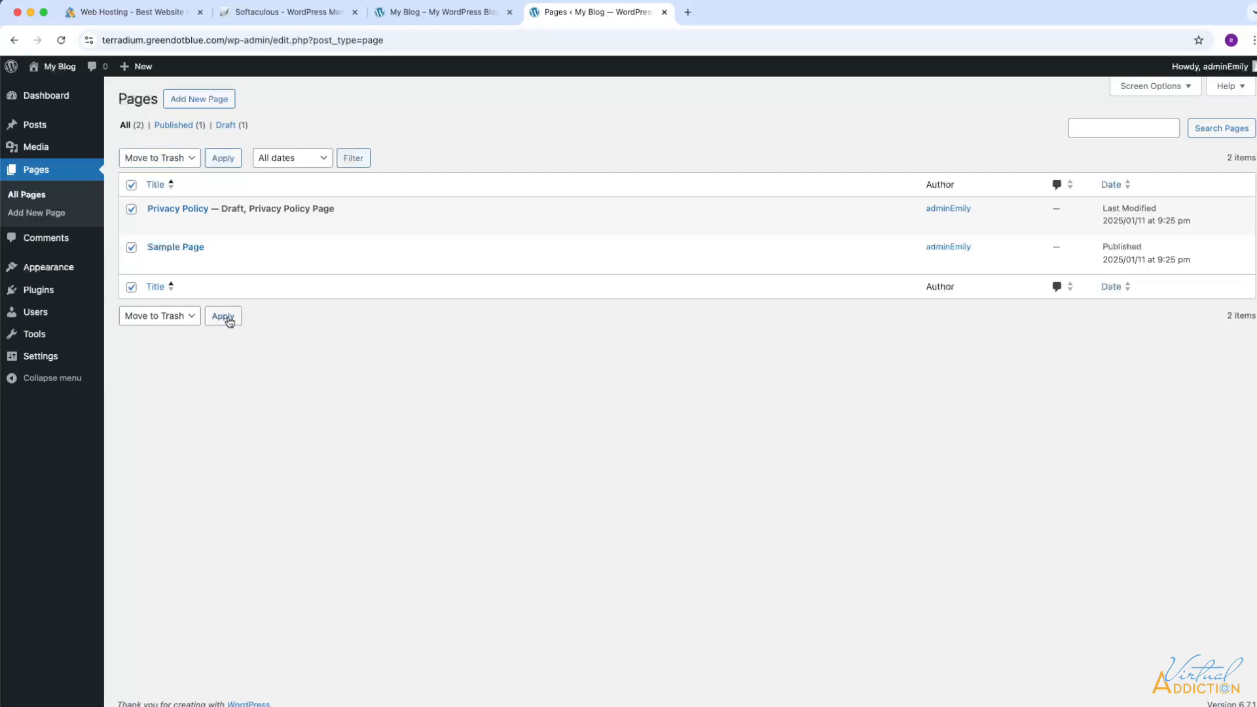
- Empty the Pages trash to permanently delete both pages
left_click(165, 165)
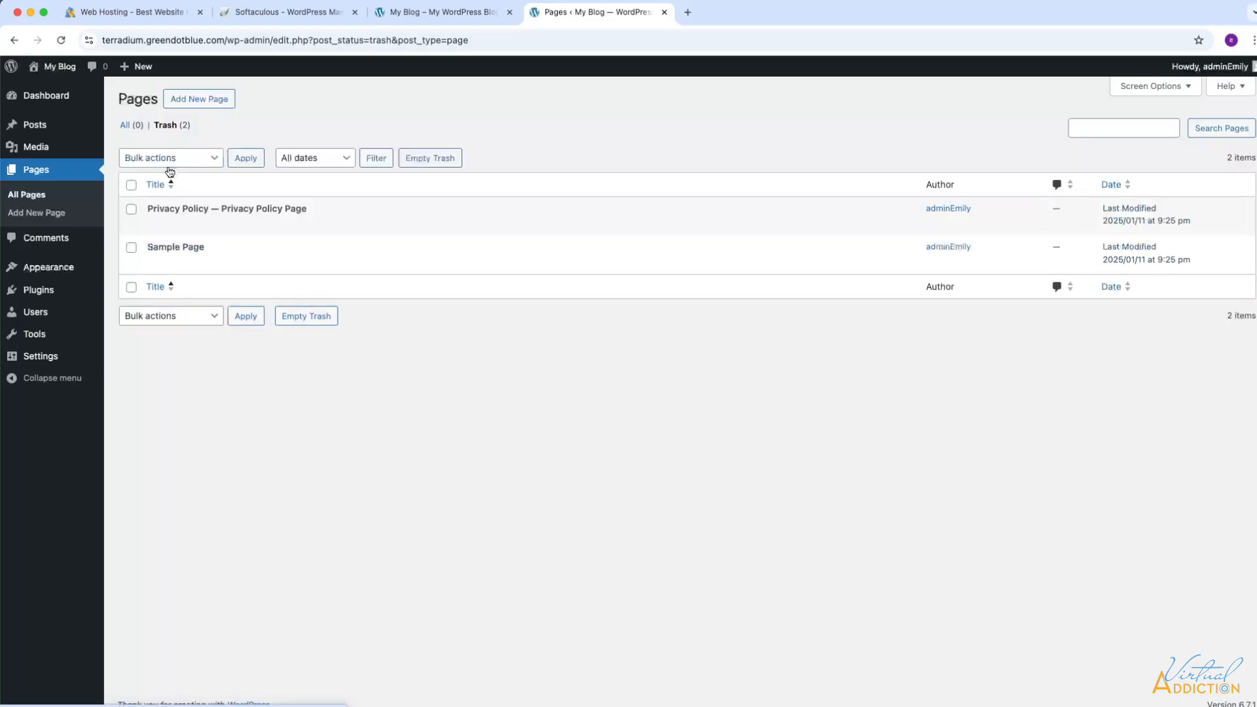
left_click(131, 185)
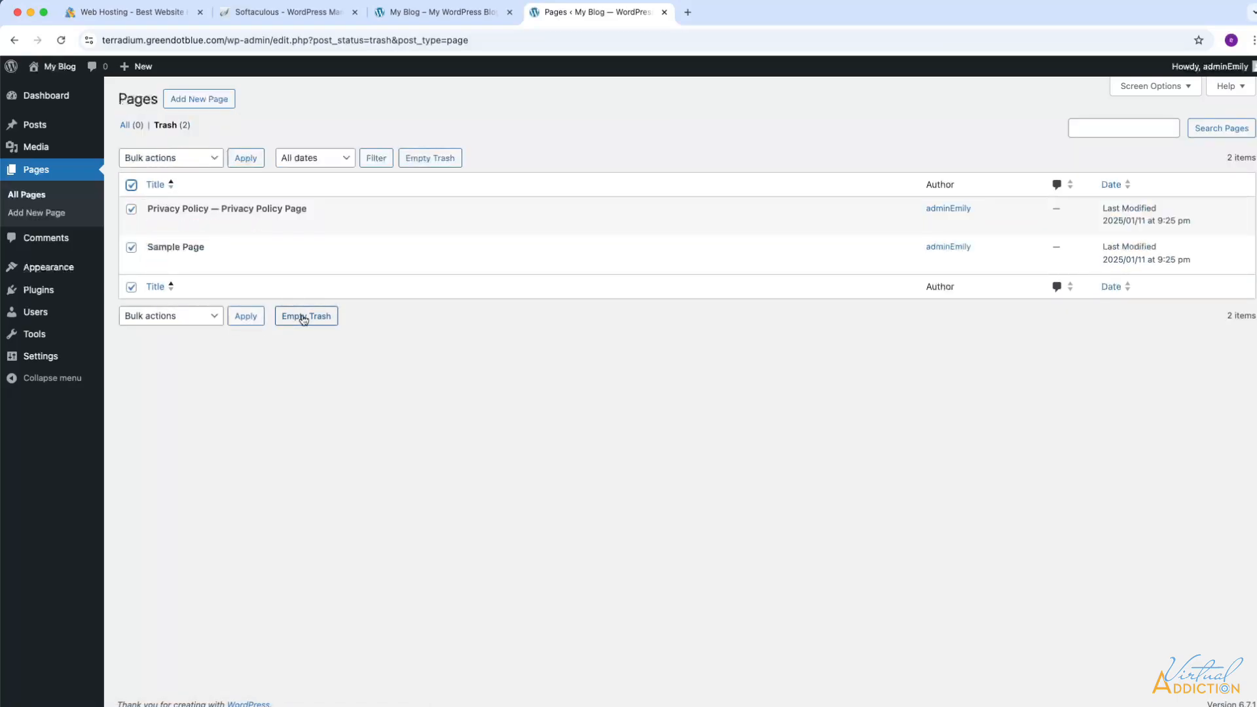
left_click(305, 318)
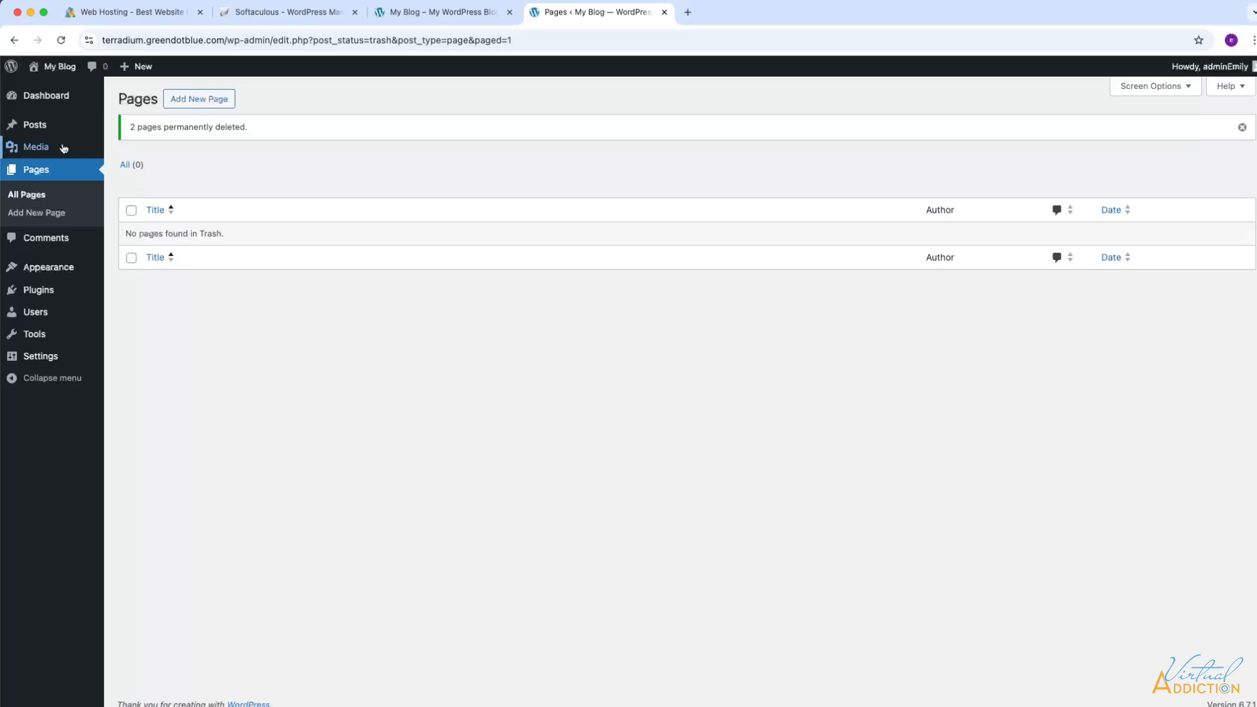
- Move the Hello world! post to the trash
left_click(39, 128)
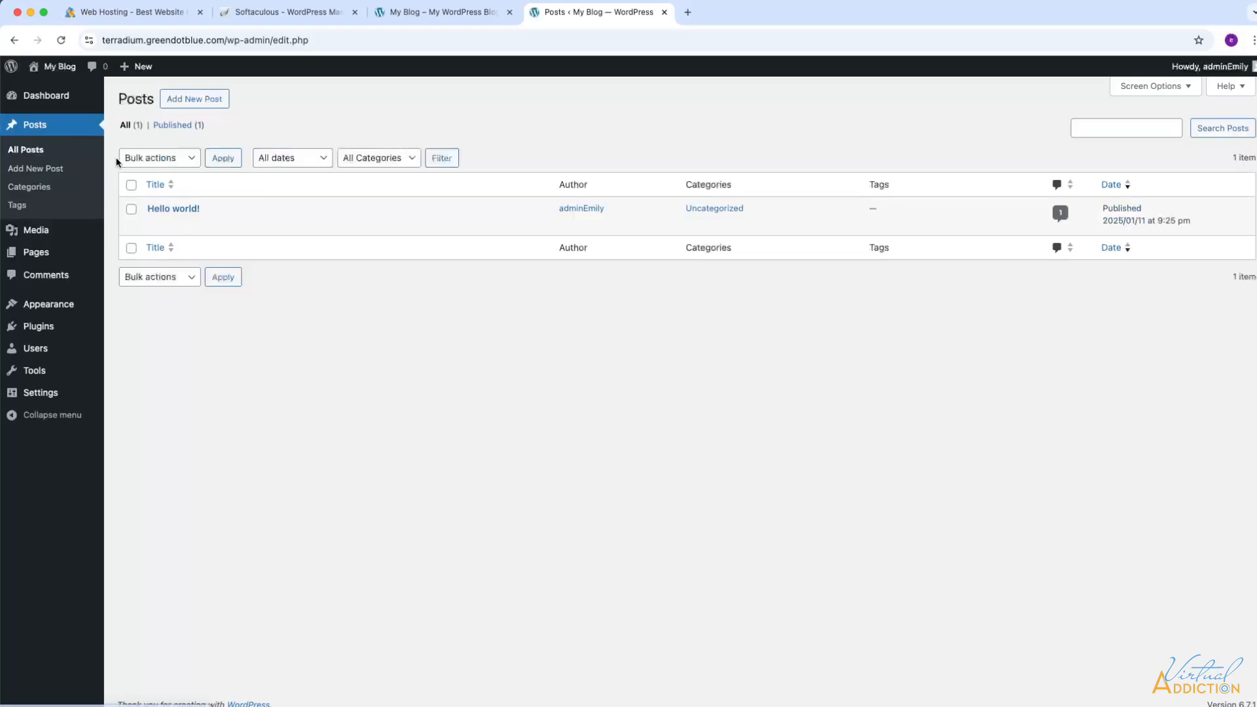
left_click(131, 209)
left_click(177, 166)
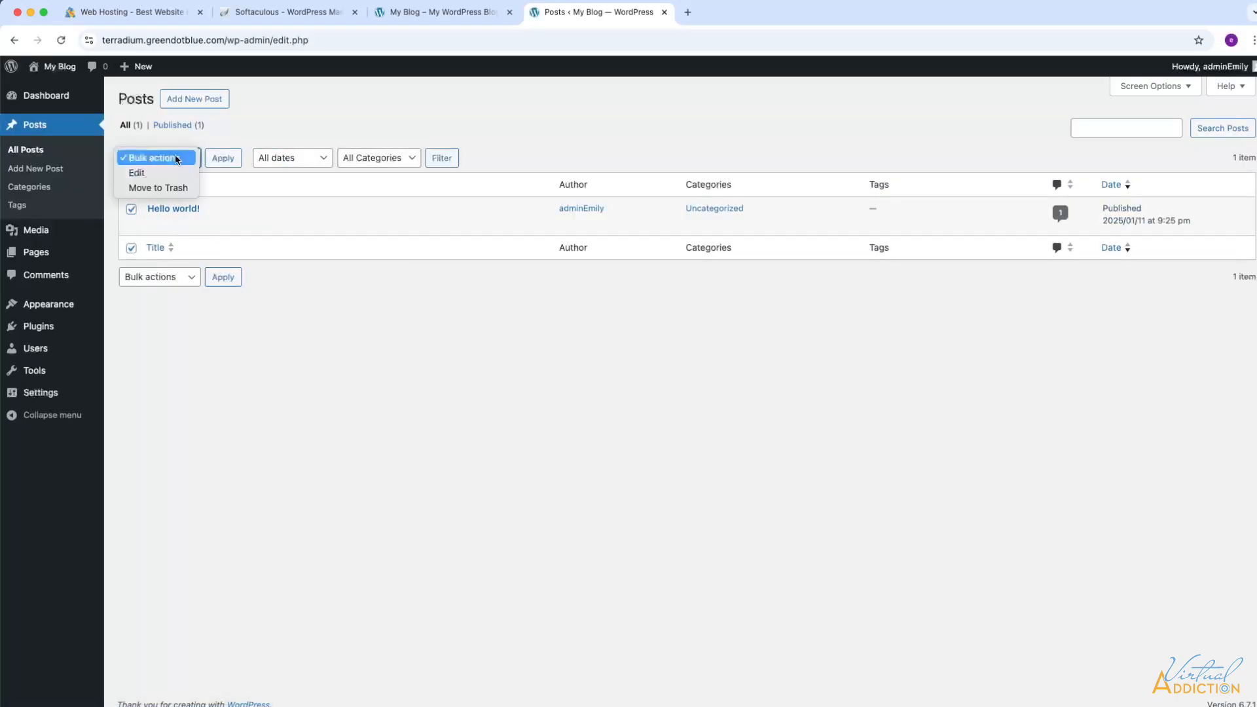
left_click(165, 190)
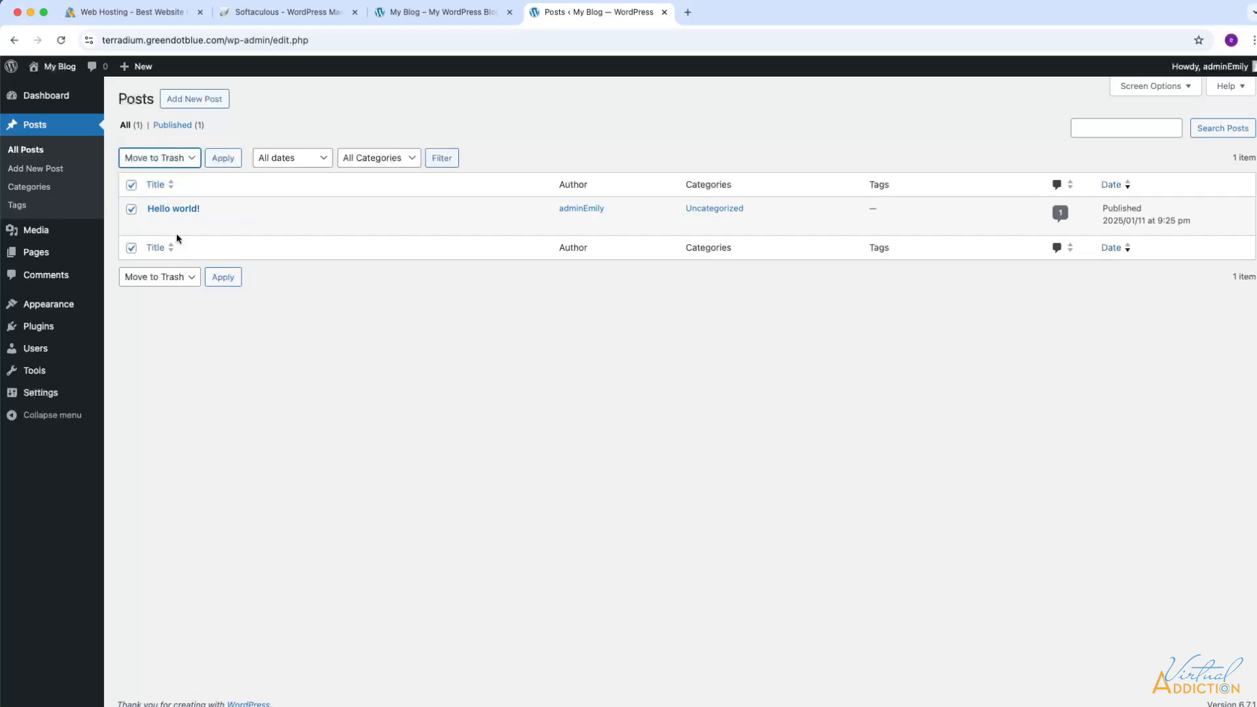
left_click(223, 278)
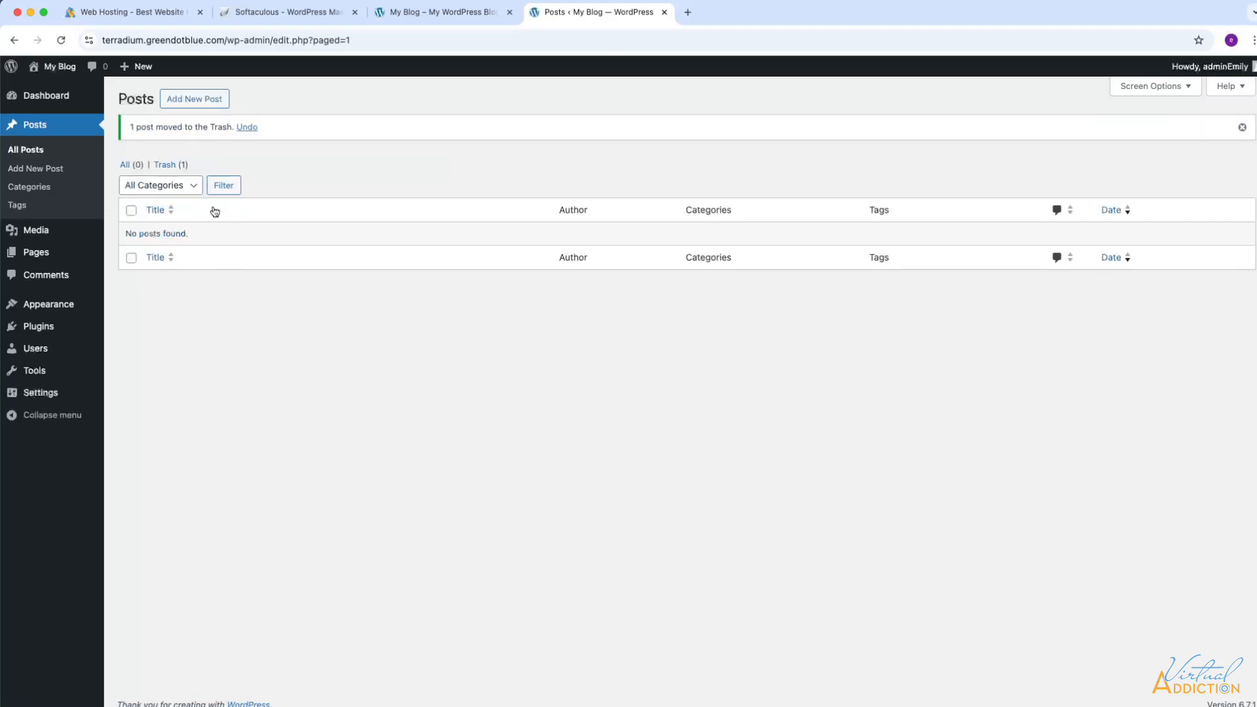
- Empty the Posts trash to permanently delete Hello world!
left_click(169, 164)
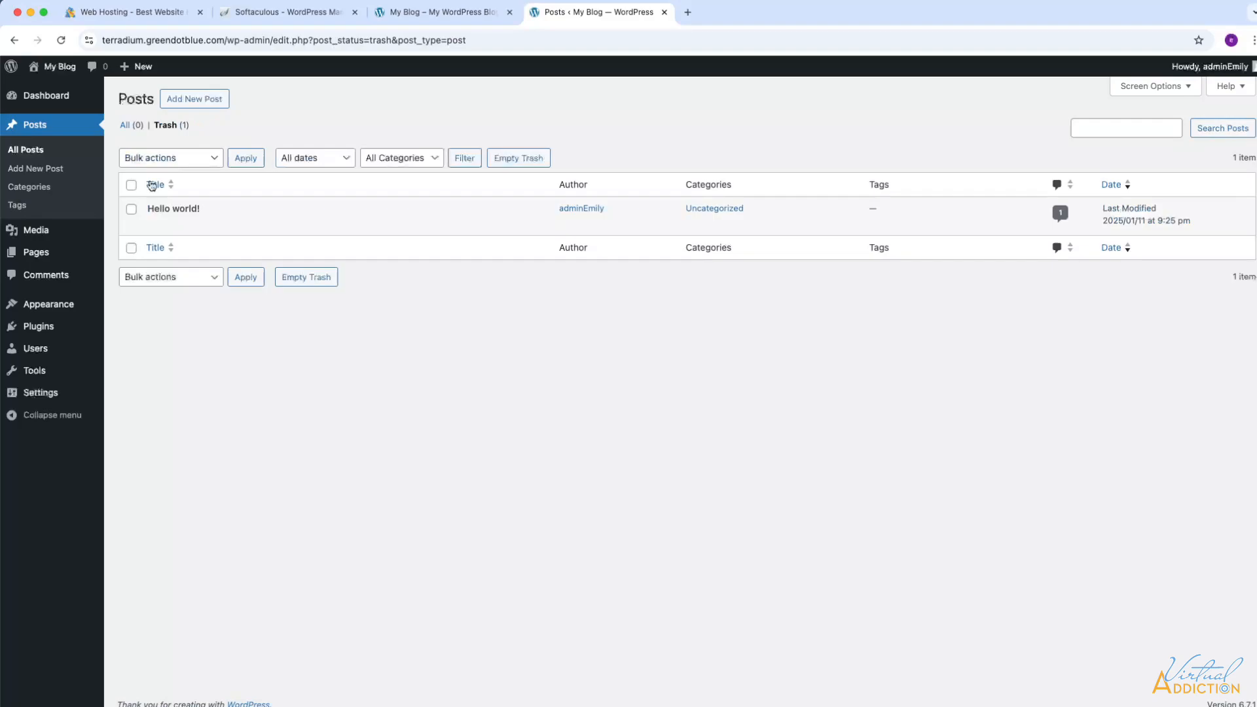
left_click(131, 209)
left_click(305, 277)
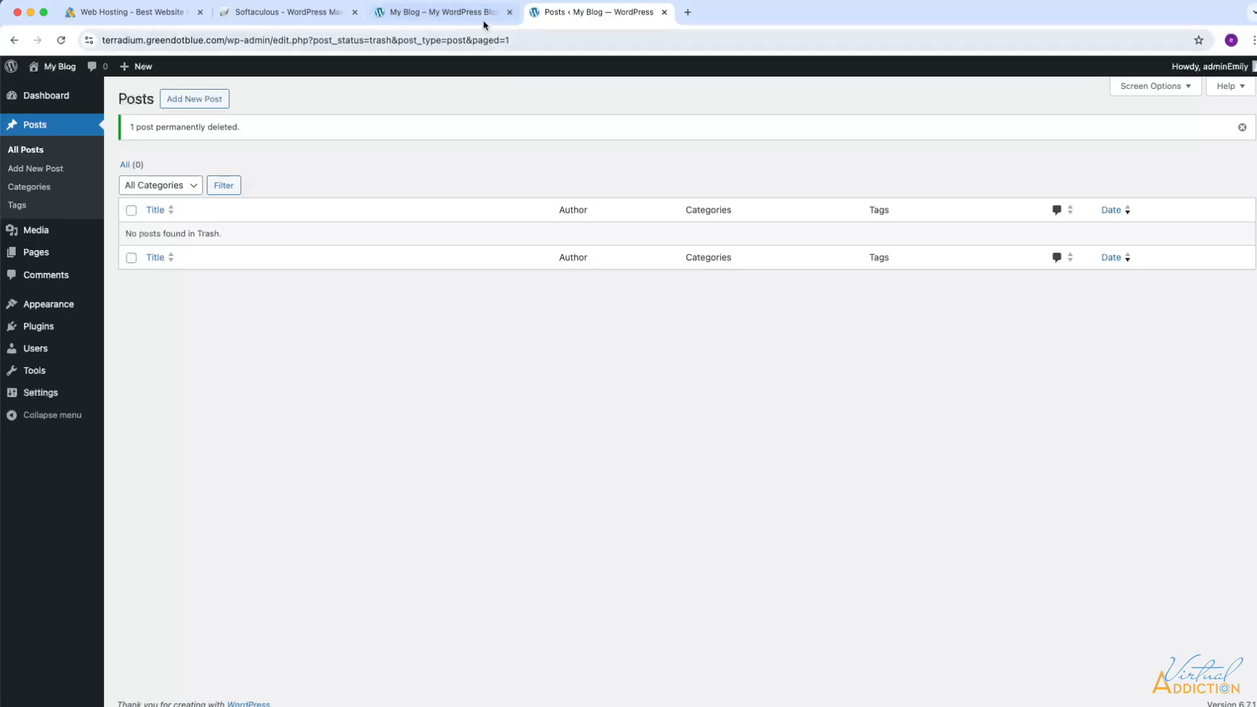
- Reload the blog's front page to confirm no posts appear, then return to the admin tab
left_click(460, 13)
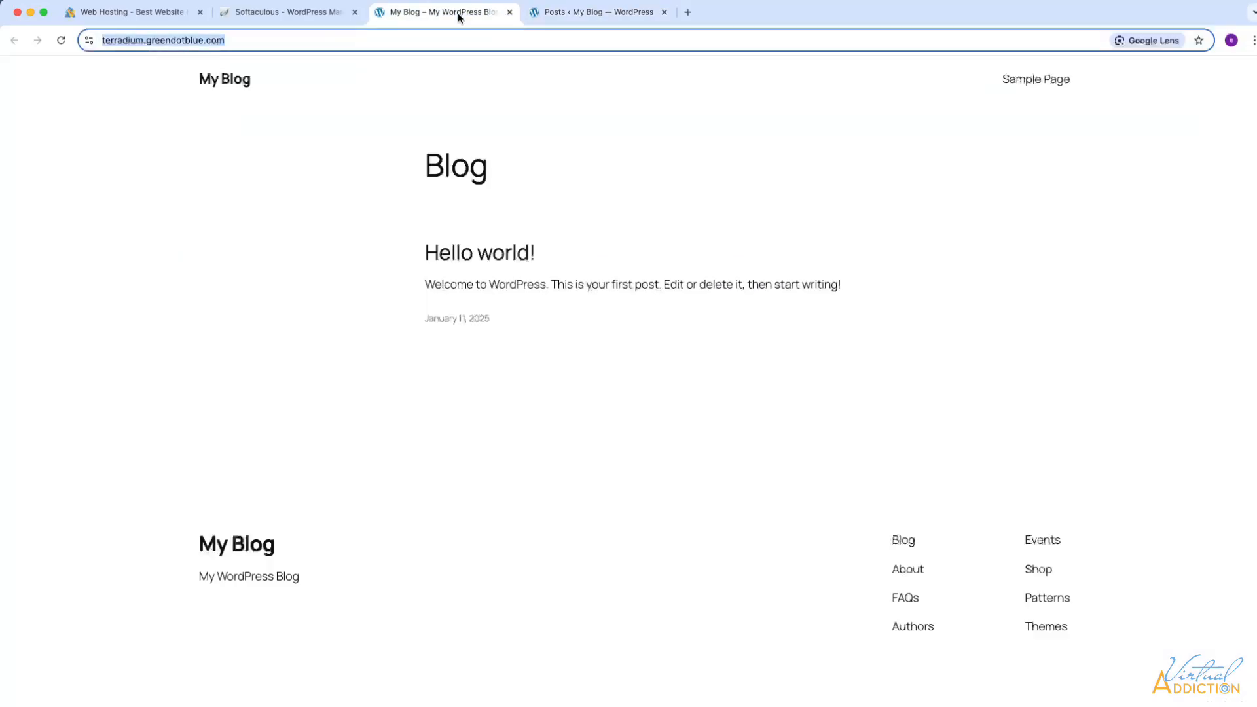
left_click(60, 42)
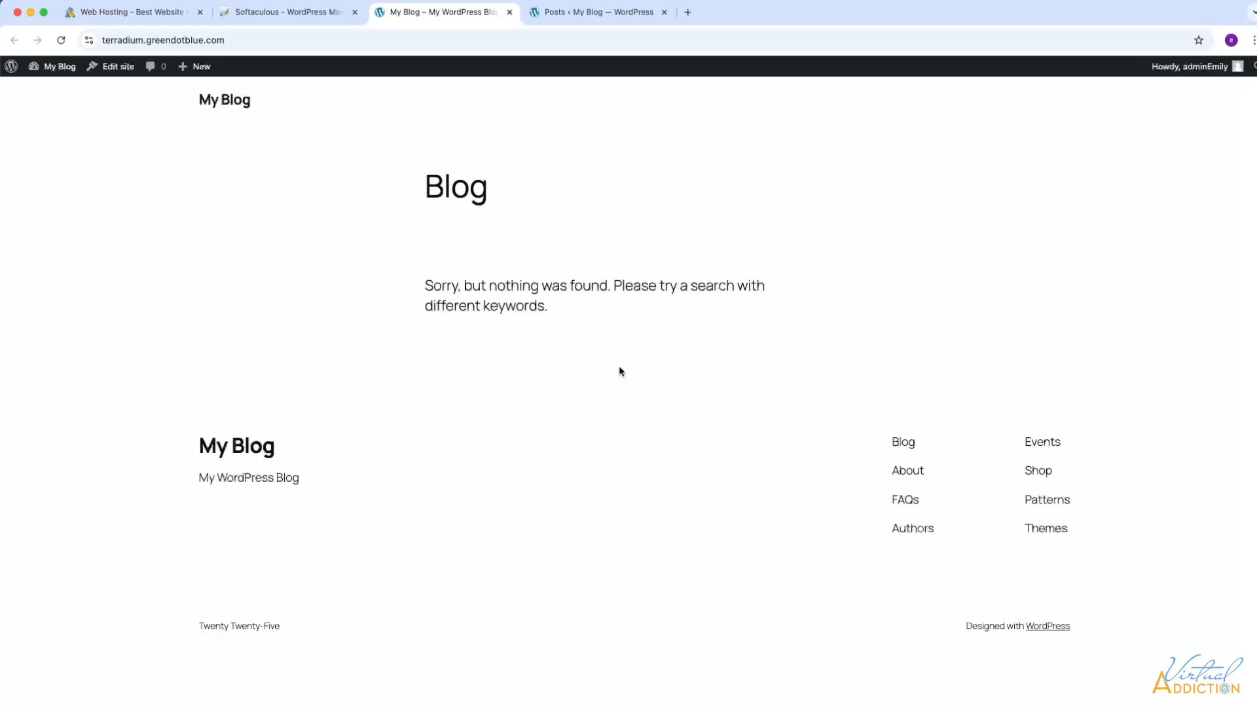
left_click(563, 13)
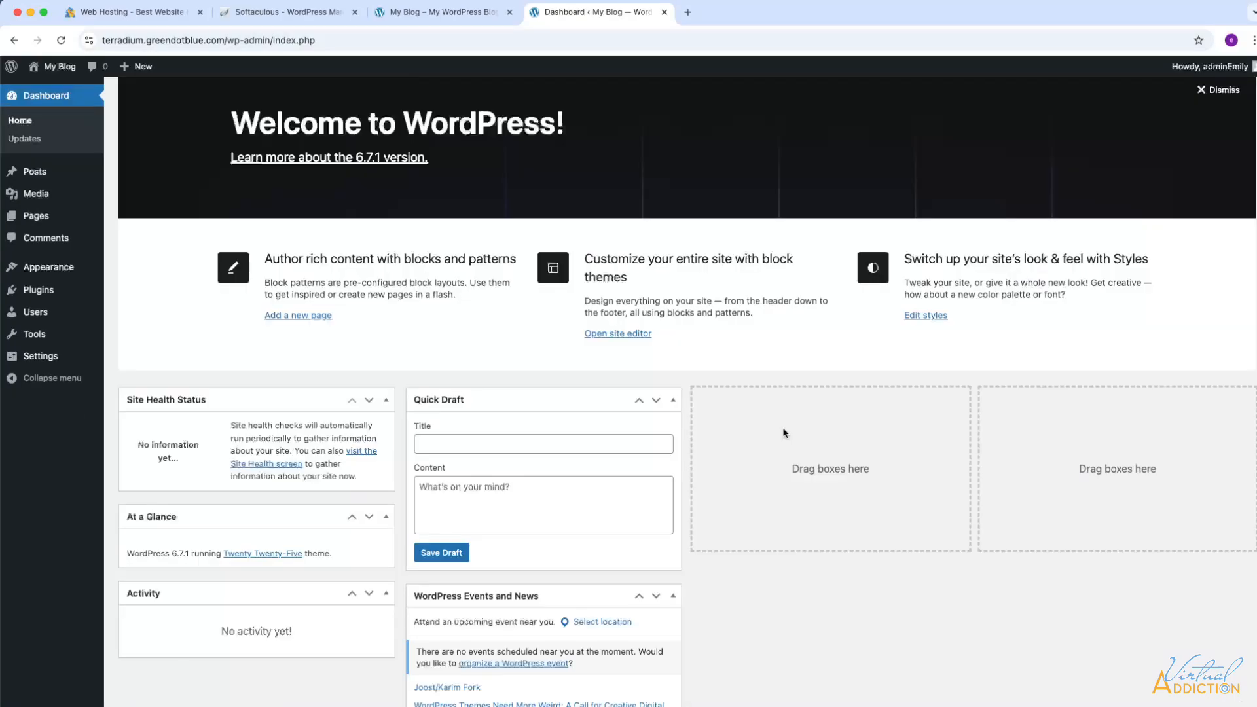
- Close the "Did you know?" banner and collapse the My Blog installation to its summary row
left_click(294, 15)
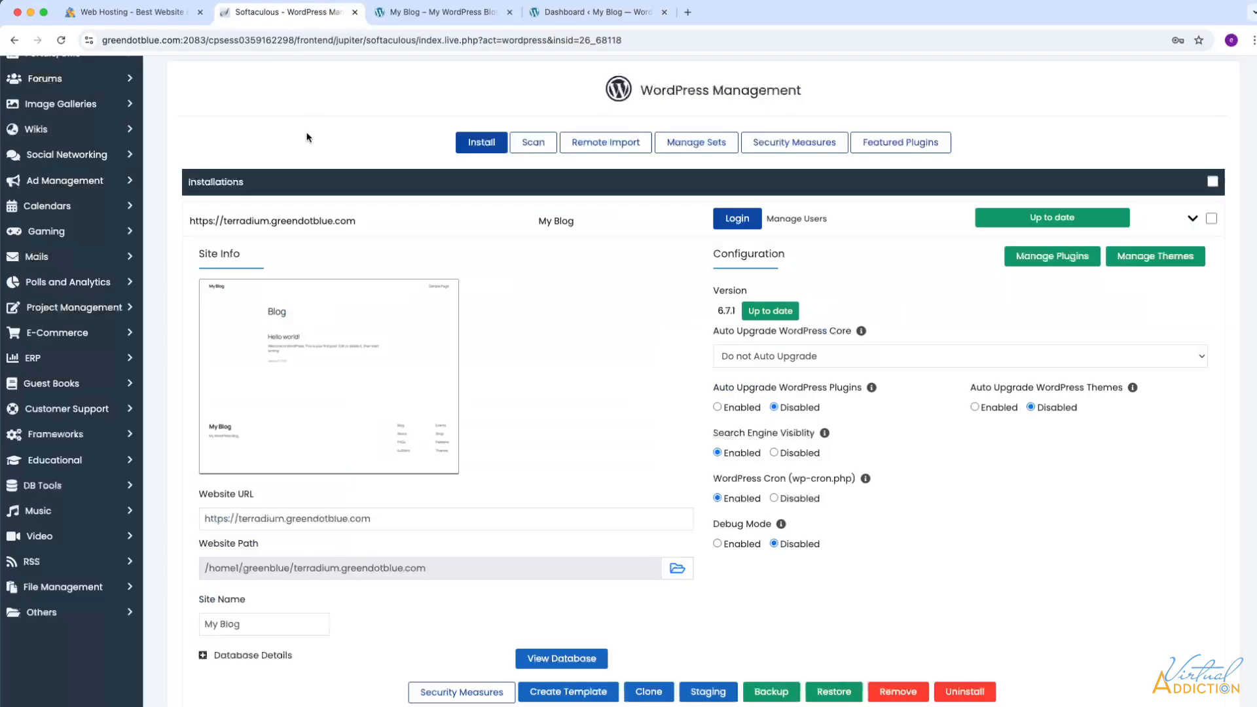
scroll(265, 171, "up", 2)
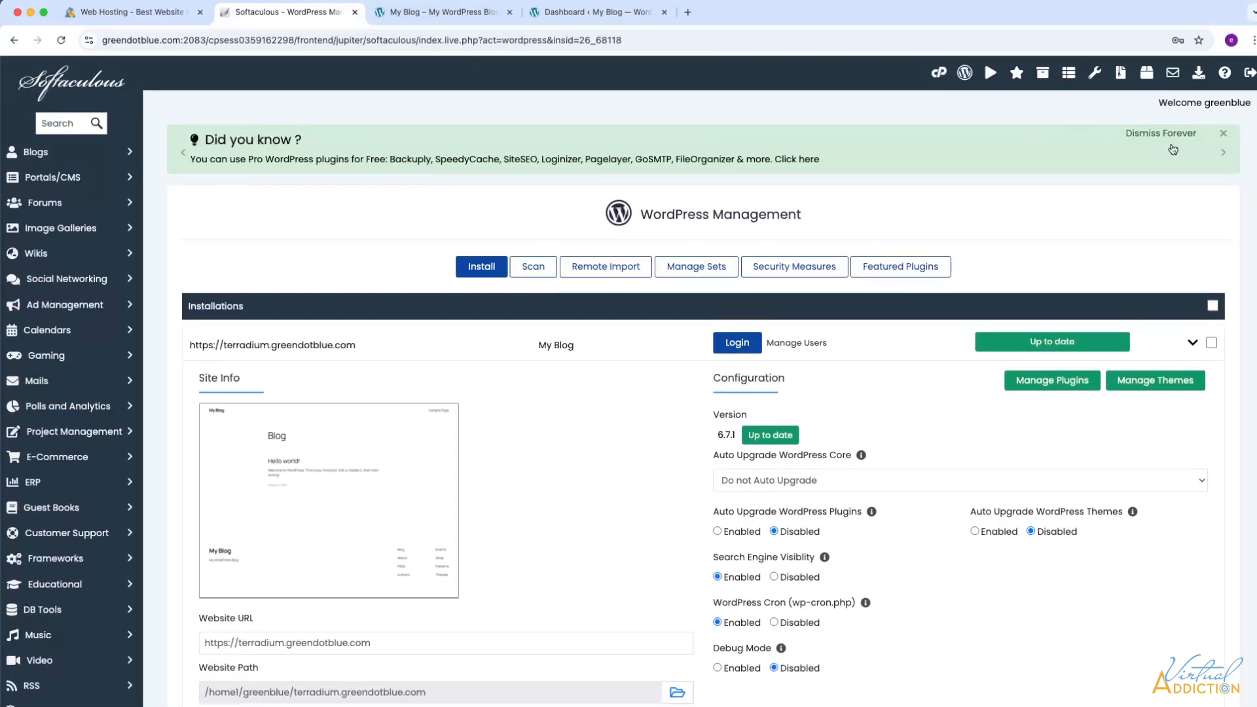
left_click(1225, 134)
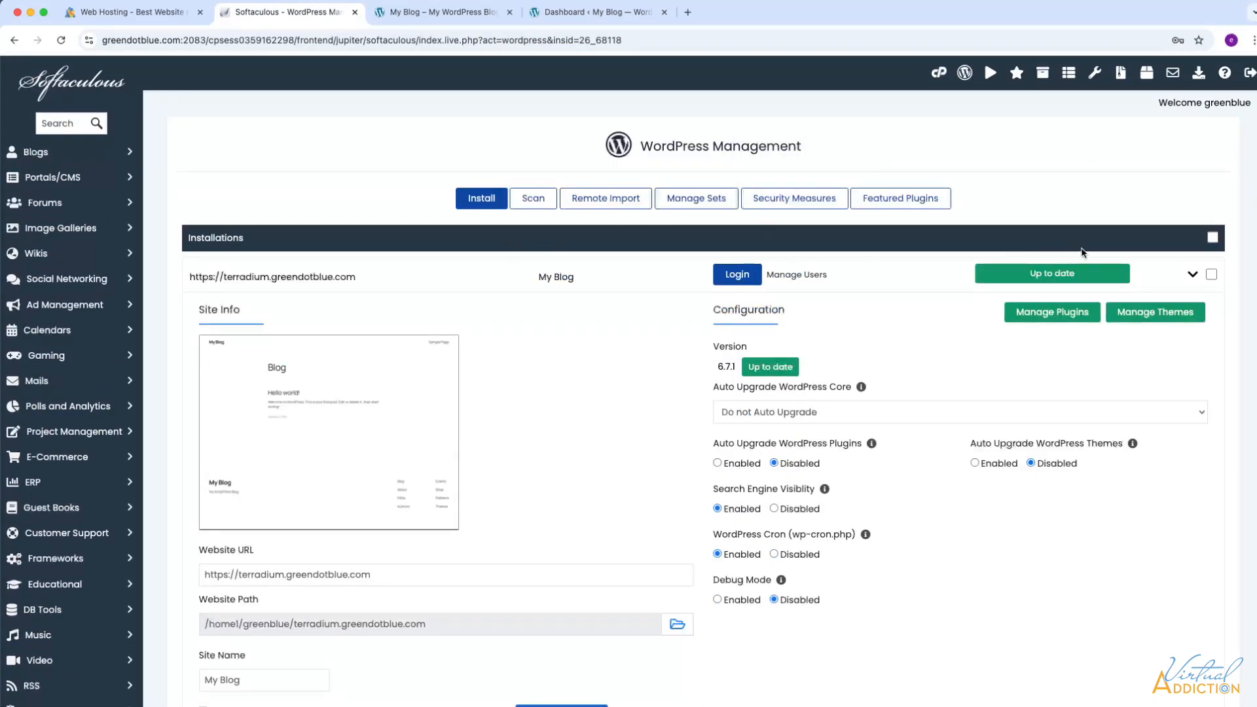
left_click(1193, 275)
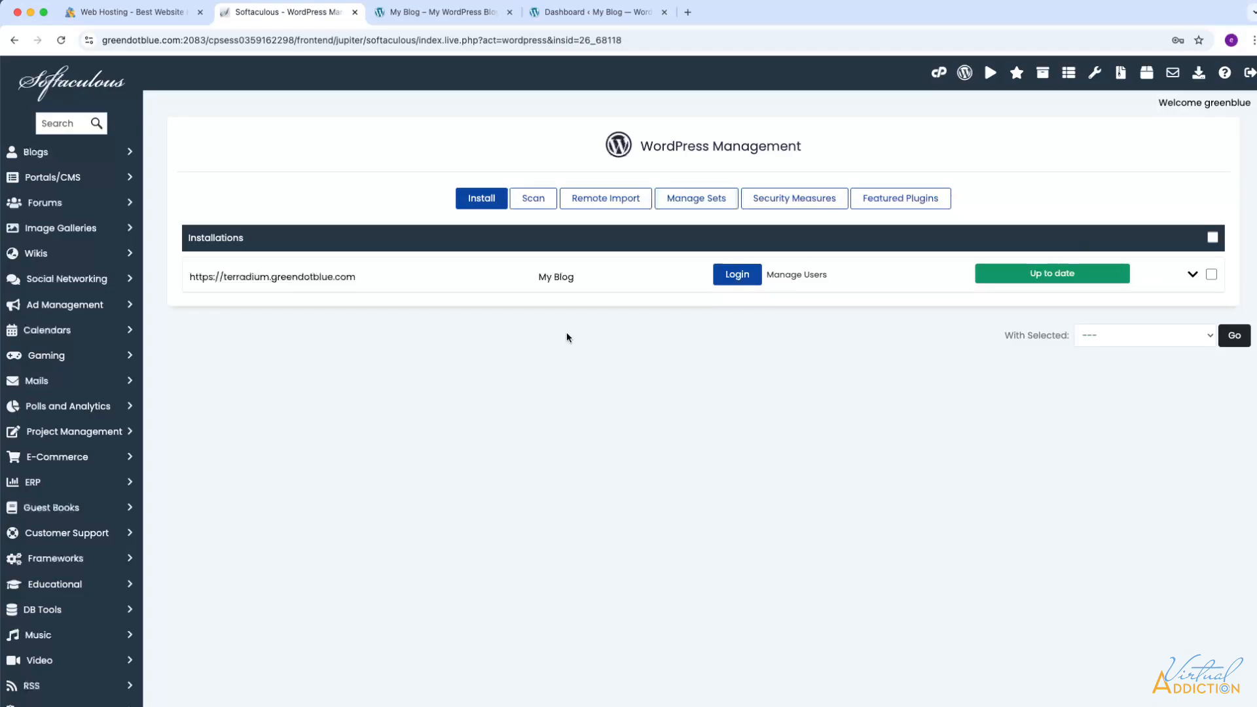